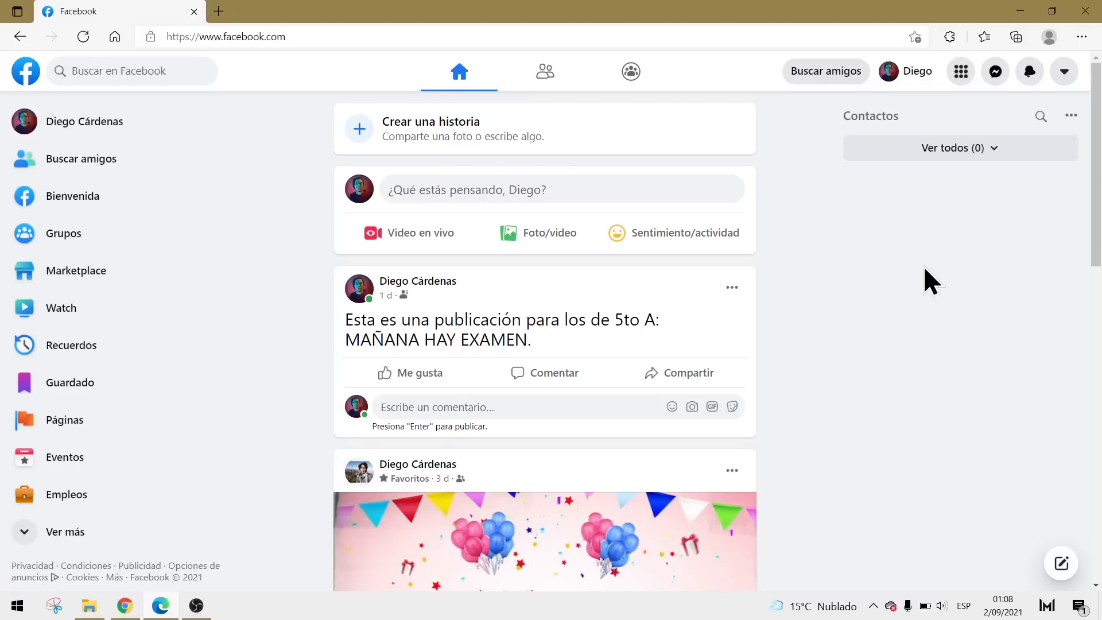
{"action": "left_click", "coordinate": [962, 72]}
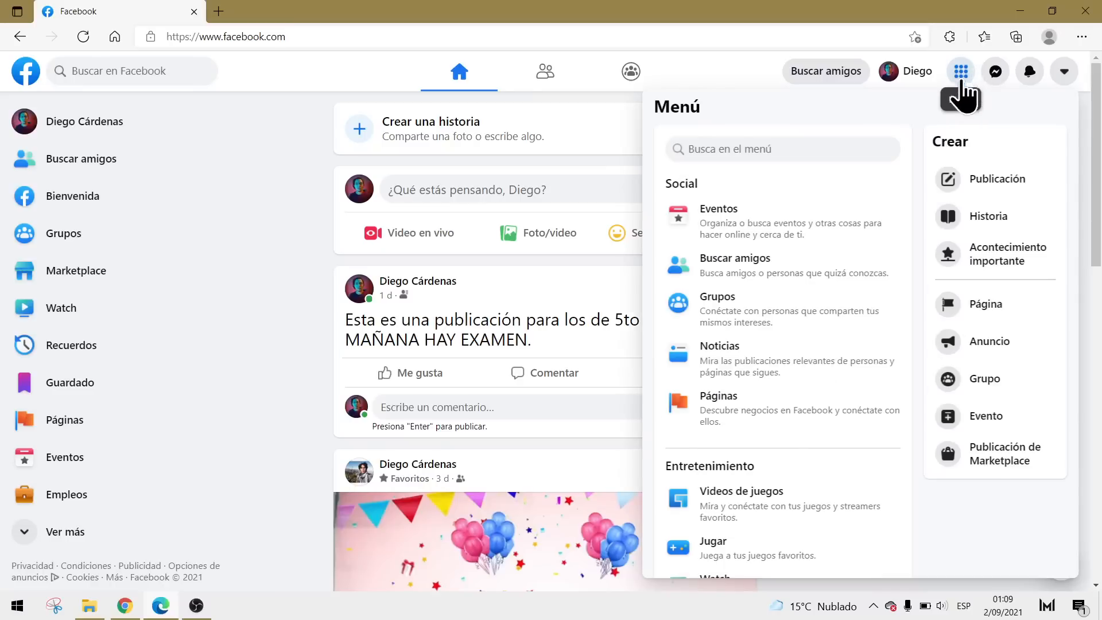
{"action": "left_click", "coordinate": [615, 98]}
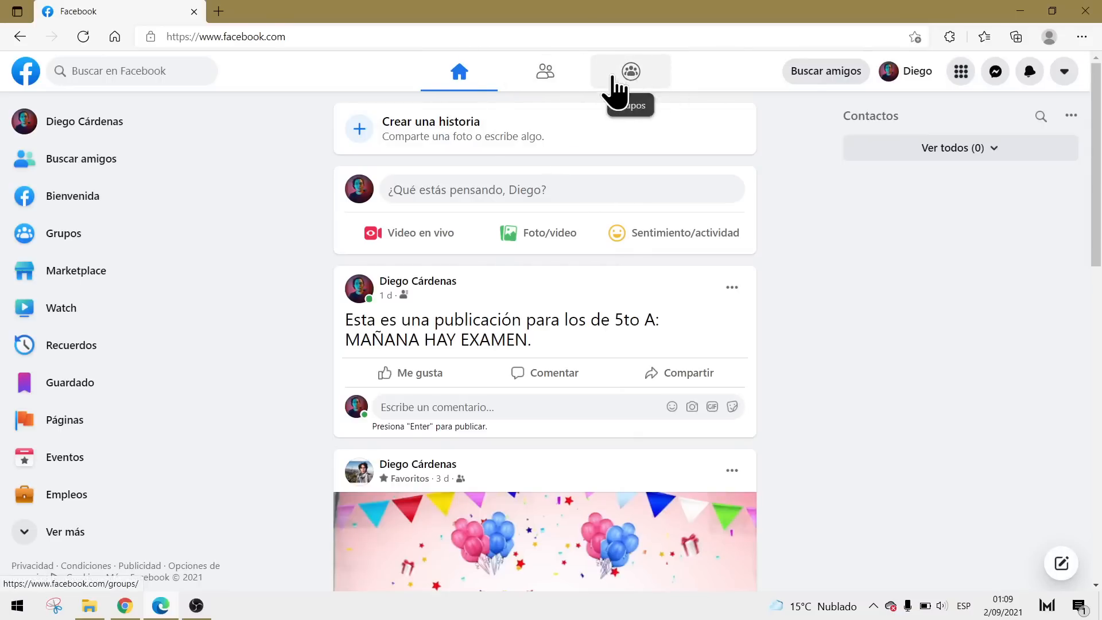
{"action": "left_click", "coordinate": [645, 78]}
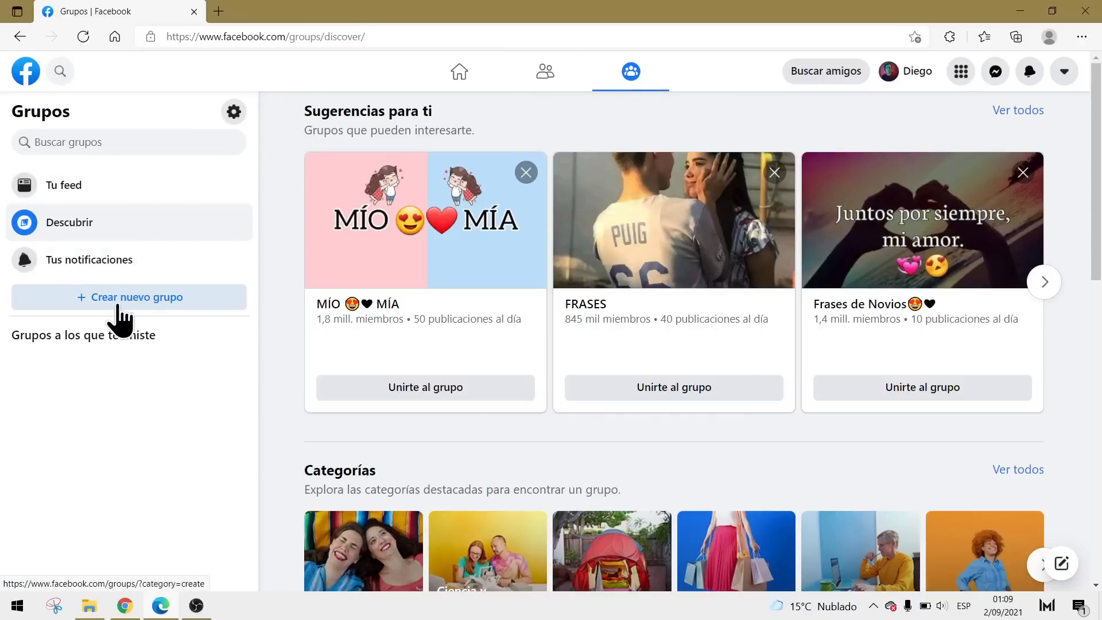
{"action": "left_click", "coordinate": [26, 71]}
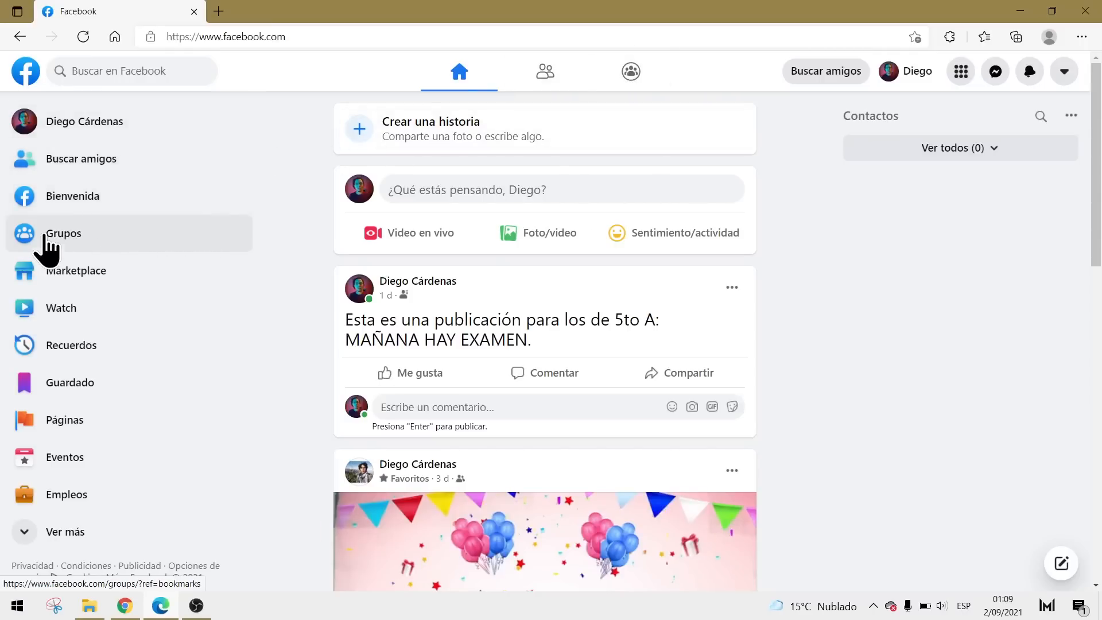
{"action": "left_click", "coordinate": [71, 239]}
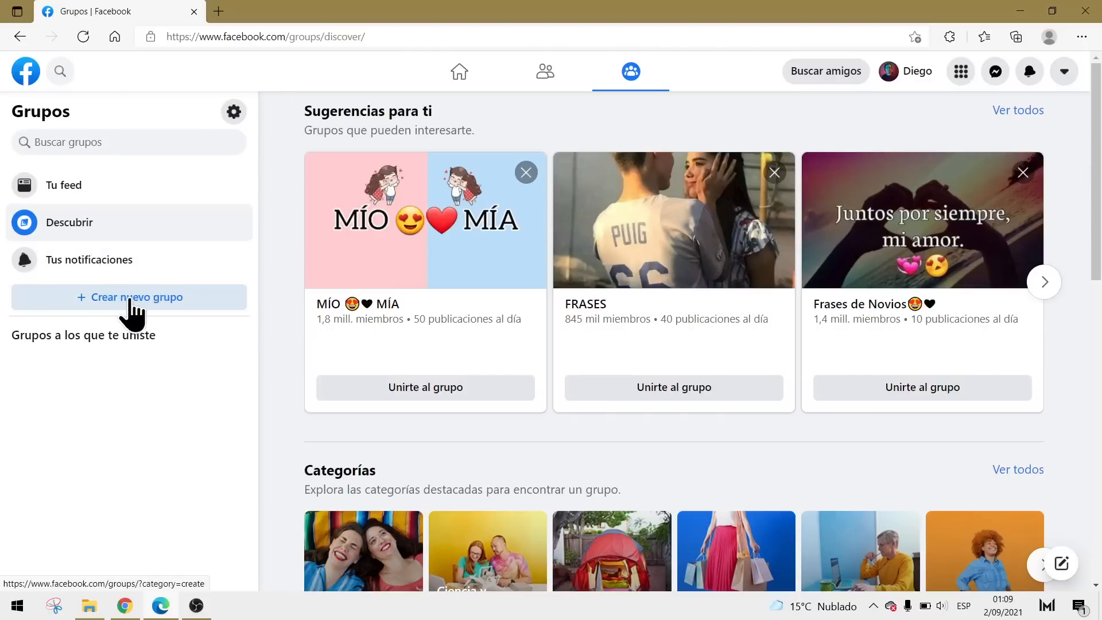
{"action": "key", "text": "alt+Left"}
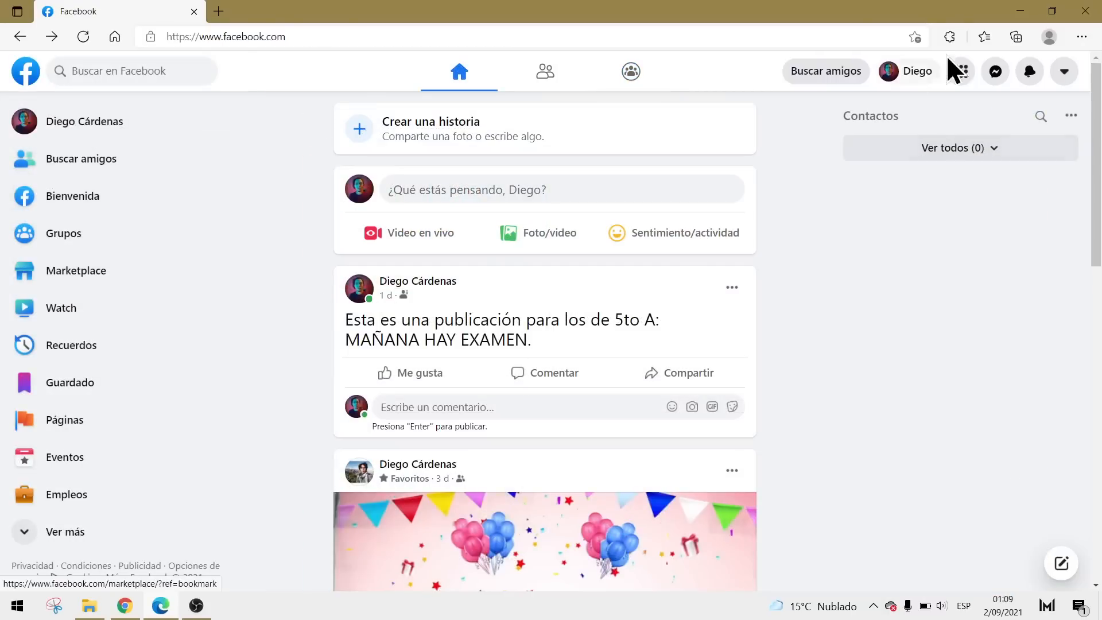
- Start creating a new group and name it "Grupo de El Tío Tech"
{"action": "left_click", "coordinate": [961, 71]}
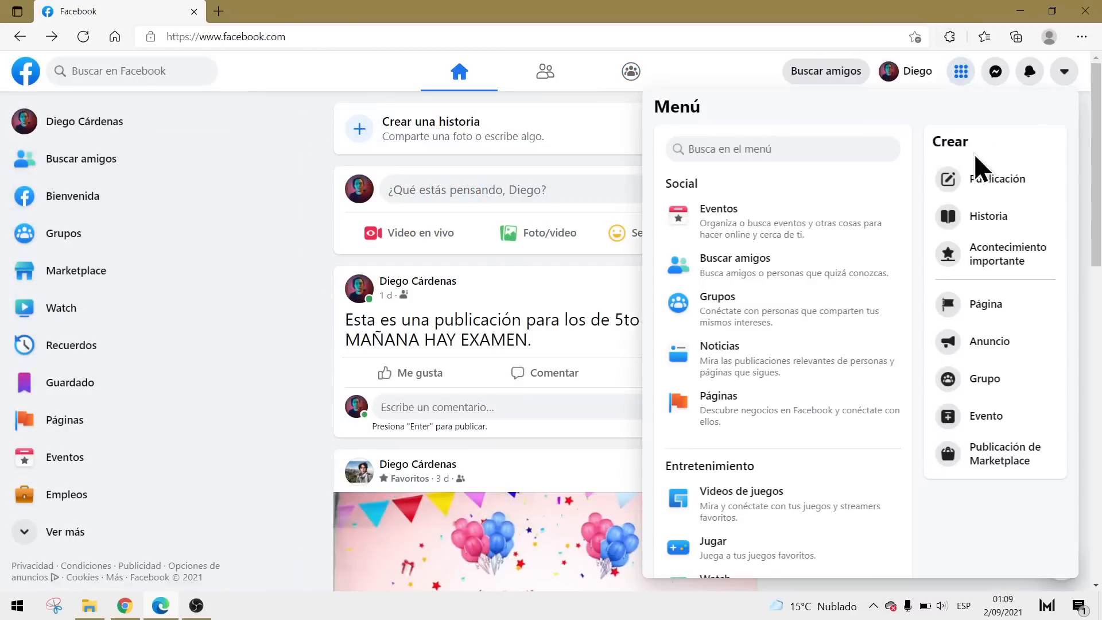
{"action": "left_click", "coordinate": [970, 376]}
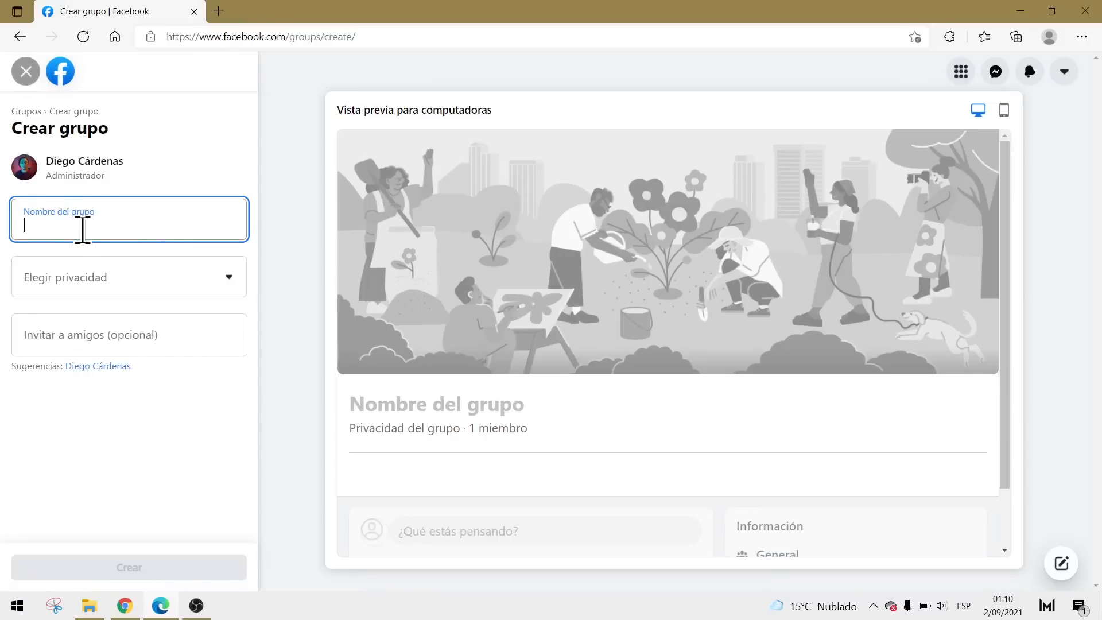
{"action": "type", "text": "Grupo de El Tío Tech"}
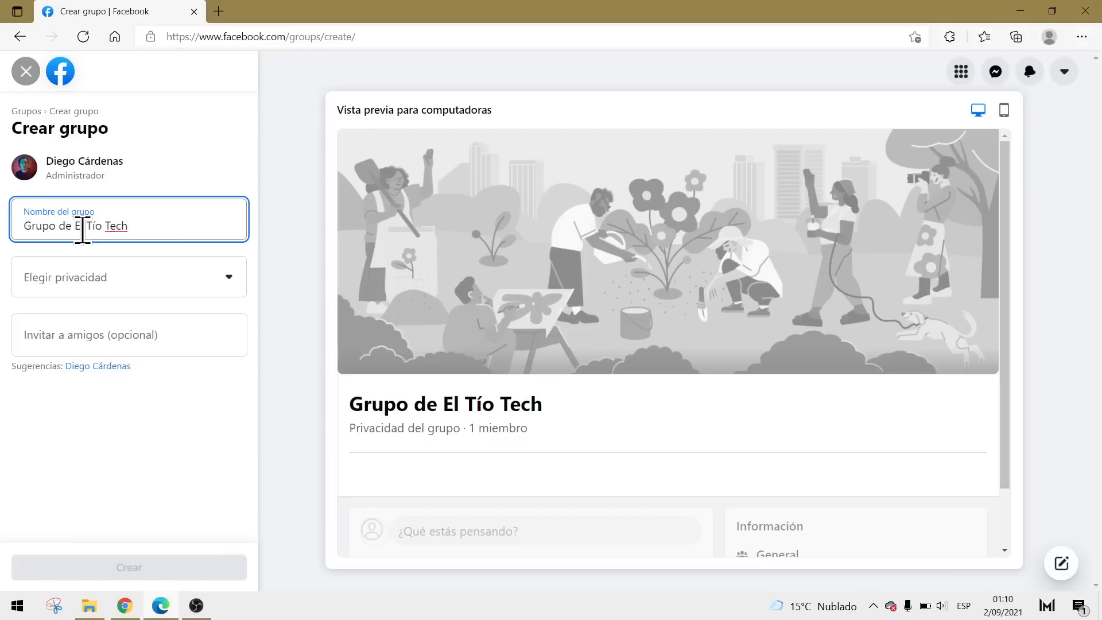
- Set the new group's privacy to Público
{"action": "left_click", "coordinate": [126, 284]}
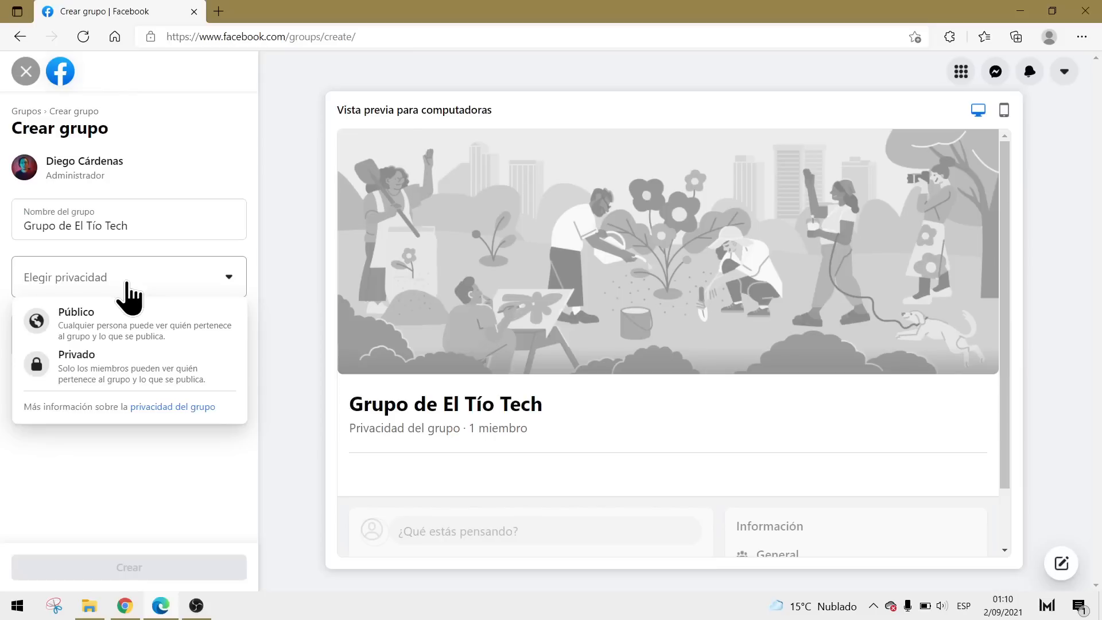
{"action": "left_click", "coordinate": [212, 231]}
{"action": "left_click", "coordinate": [214, 275]}
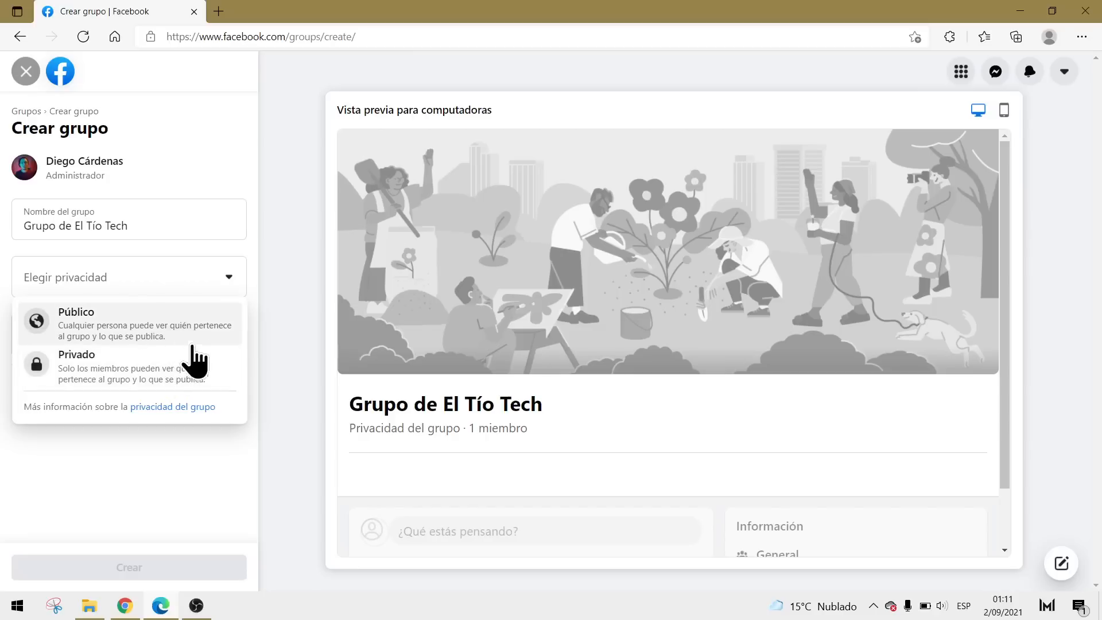
{"action": "left_click", "coordinate": [168, 330]}
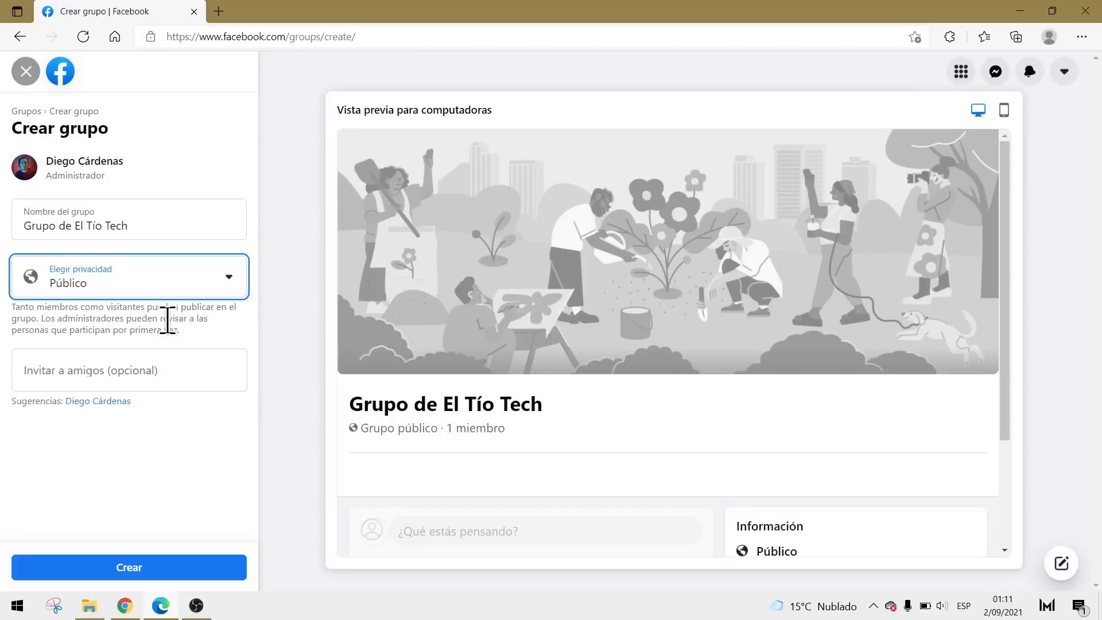
- Invite the suggested friend to the new group and create the group
{"action": "left_click", "coordinate": [127, 371]}
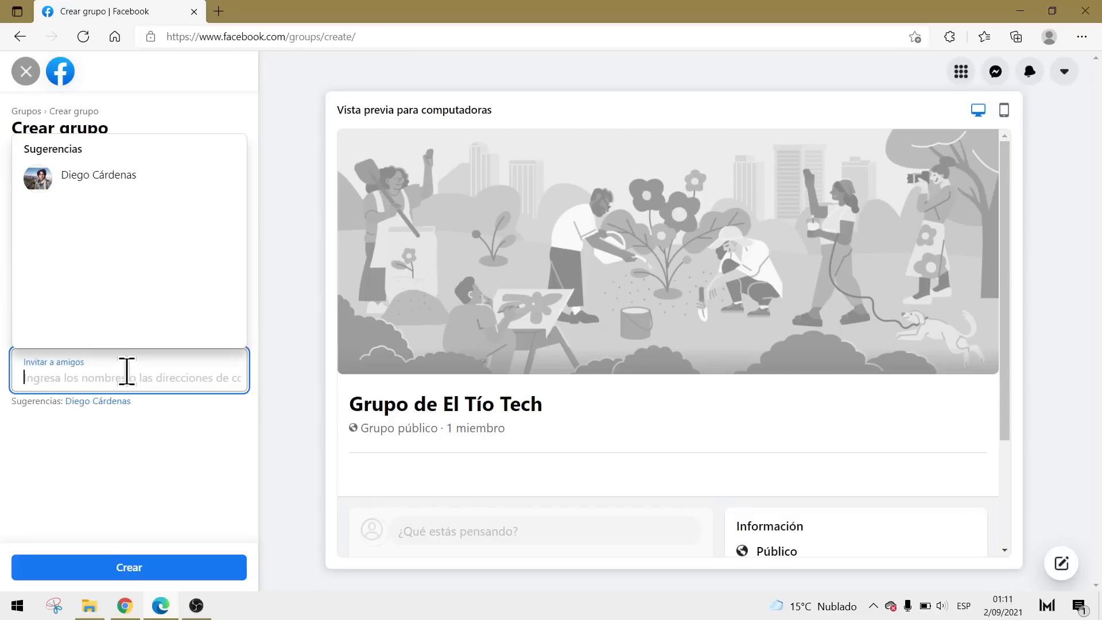
{"action": "left_click", "coordinate": [111, 176]}
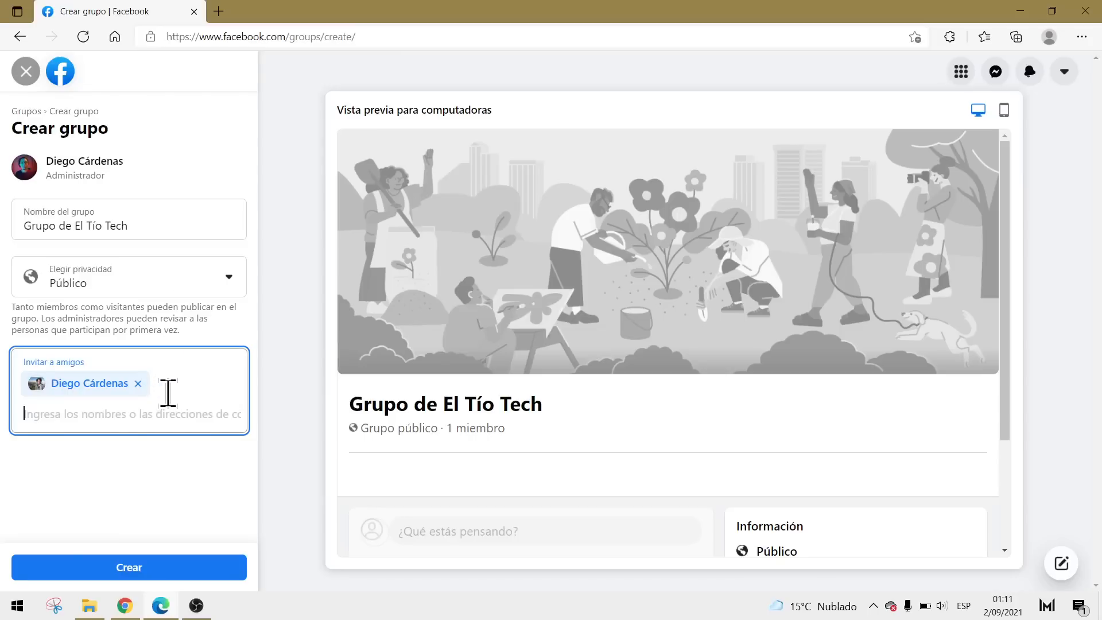
{"action": "left_click", "coordinate": [148, 571]}
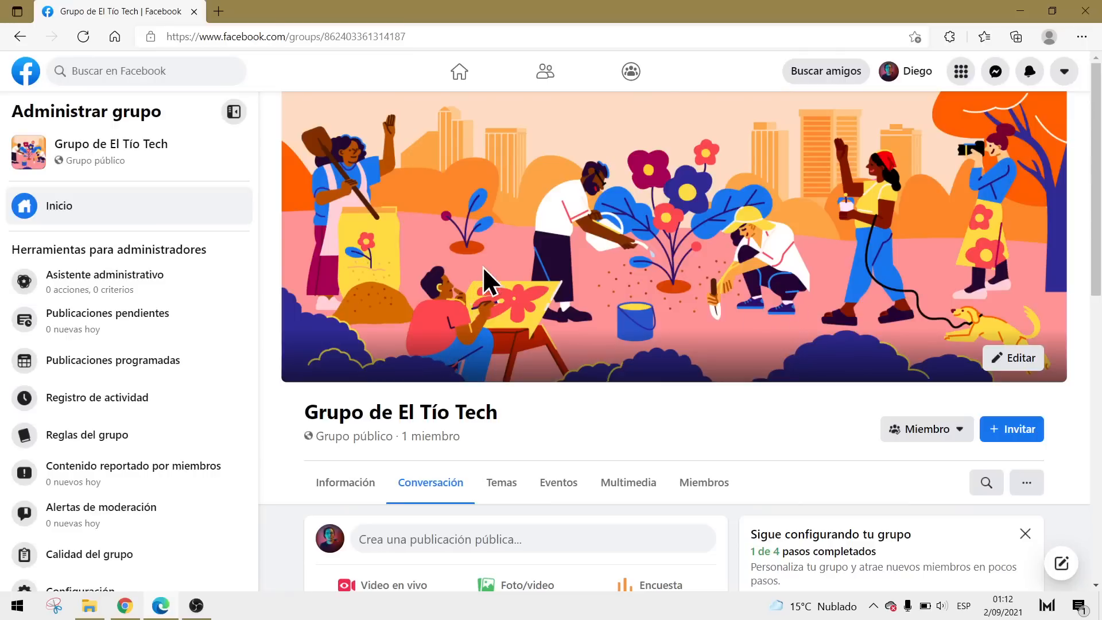
- Open the Facebook home page in a new browser tab and search Facebook for "excel ayudas"
{"action": "scroll", "coordinate": [675, 355], "scroll_direction": "down", "scroll_amount": 2}
{"action": "scroll", "coordinate": [674, 355], "scroll_direction": "up", "scroll_amount": 2}
{"action": "right_click", "coordinate": [26, 73]}
{"action": "left_click", "coordinate": [86, 88]}
{"action": "left_click", "coordinate": [256, 12]}
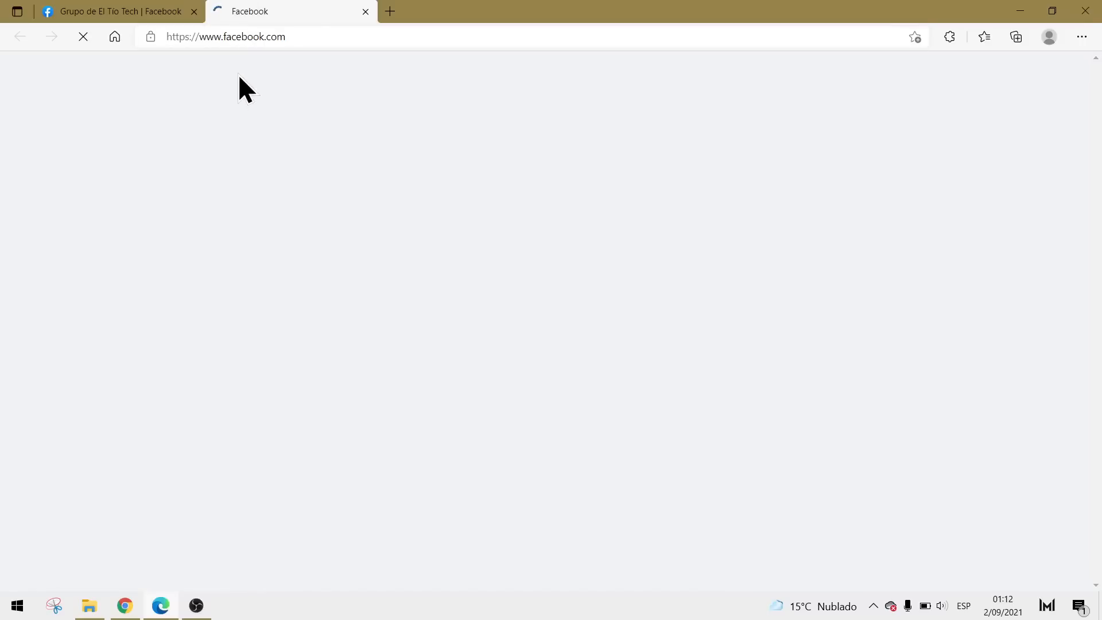
{"action": "left_click", "coordinate": [143, 73]}
{"action": "type", "text": "e"}
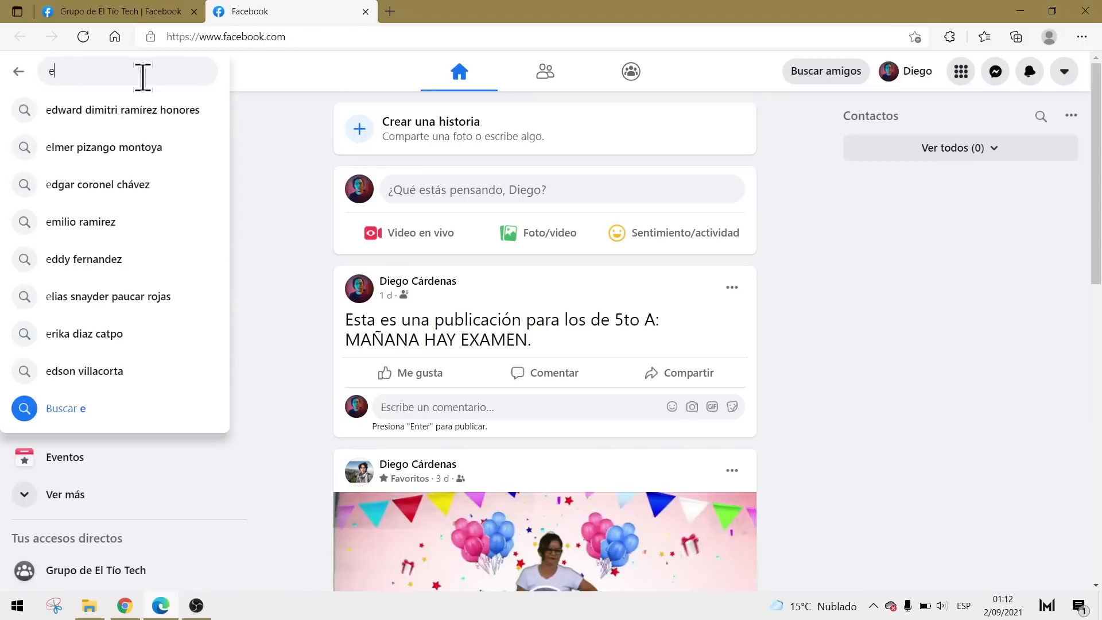
{"action": "type", "text": "xcel ayudas"}
{"action": "key", "text": "Return"}
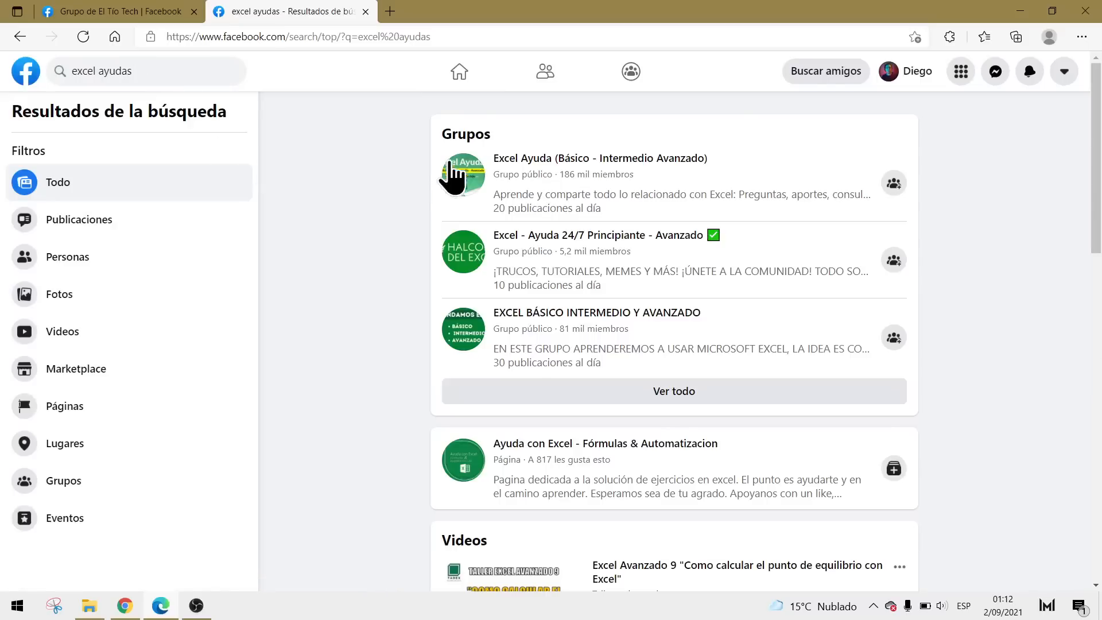
- Open the group "Excel Ayuda (Básico - Intermedio Avanzado)" from the search results and join it
{"action": "mouse_move", "coordinate": [597, 168]}
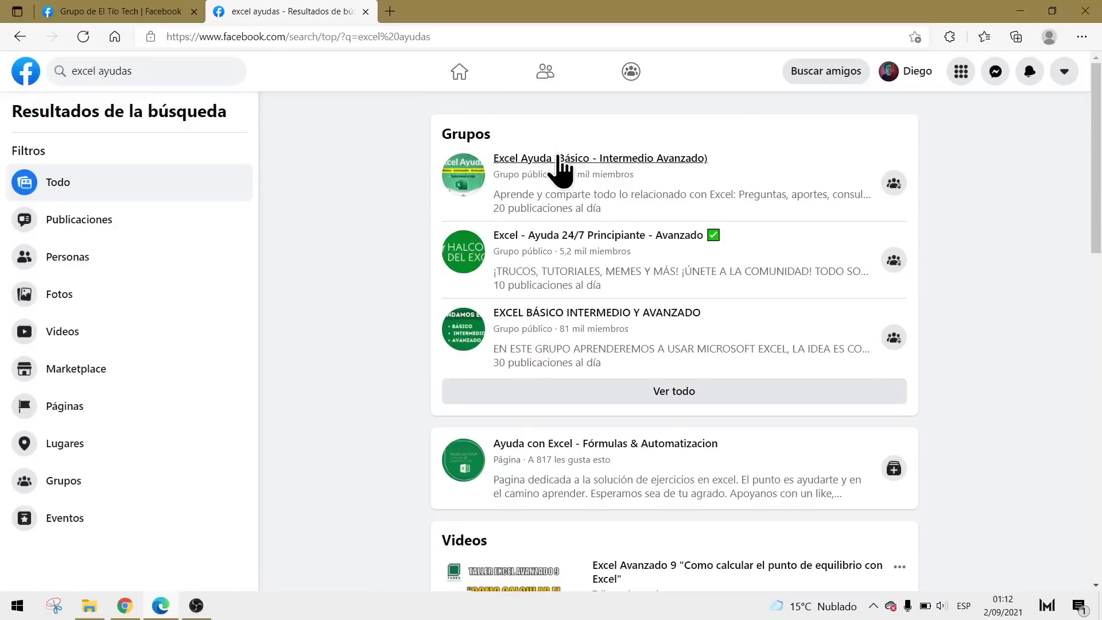
{"action": "left_click", "coordinate": [604, 157]}
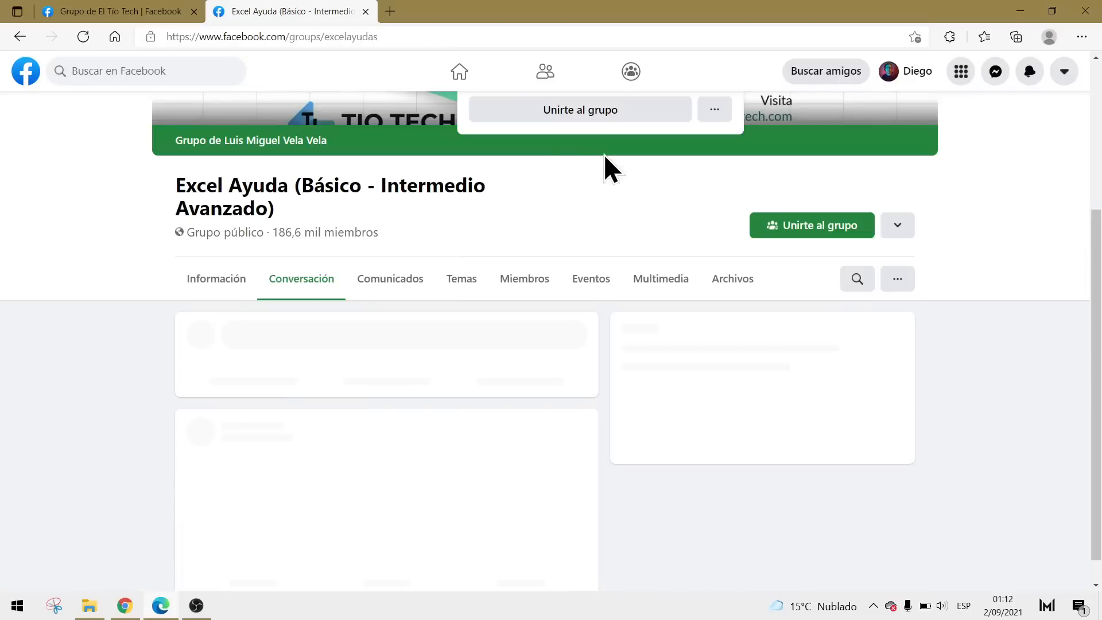
{"action": "left_click", "coordinate": [814, 224]}
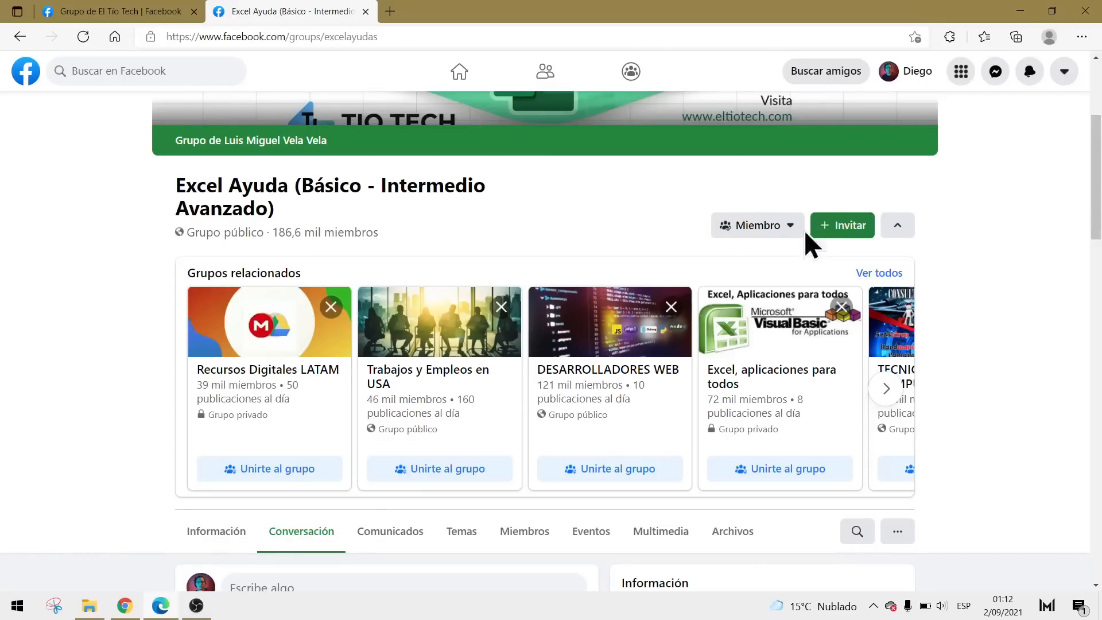
- Examine the Excel Ayuda group's cover, related groups, posts and comments as an example of an active group
{"action": "scroll", "coordinate": [706, 246], "scroll_direction": "up", "scroll_amount": 4}
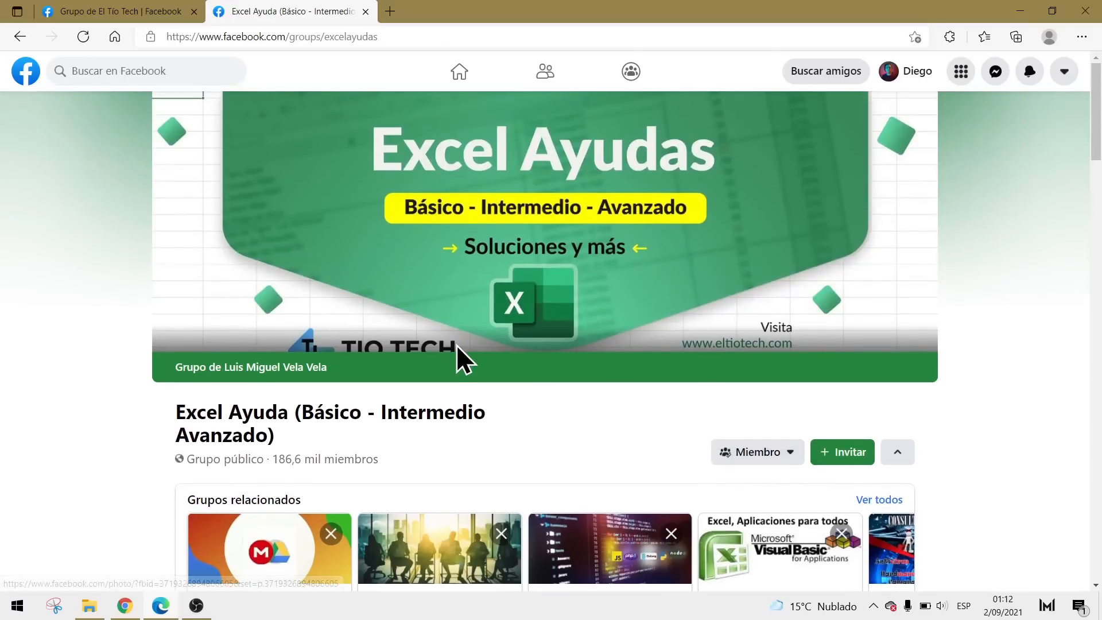
{"action": "scroll", "coordinate": [471, 339], "scroll_direction": "down", "scroll_amount": 1}
{"action": "scroll", "coordinate": [531, 329], "scroll_direction": "down", "scroll_amount": 1}
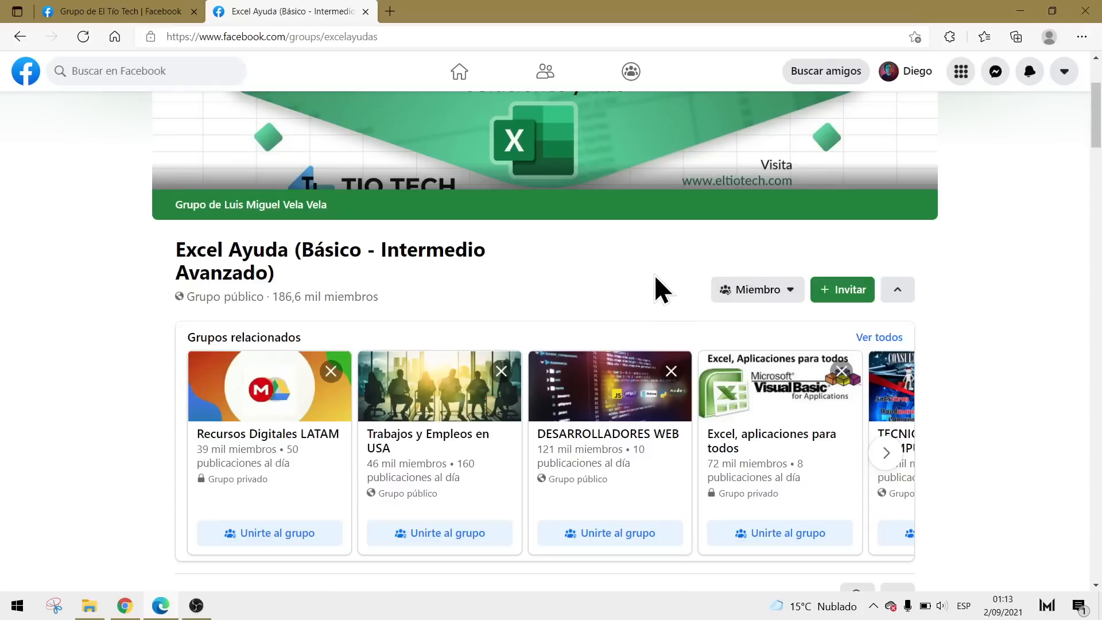
{"action": "scroll", "coordinate": [655, 274], "scroll_direction": "up", "scroll_amount": 3}
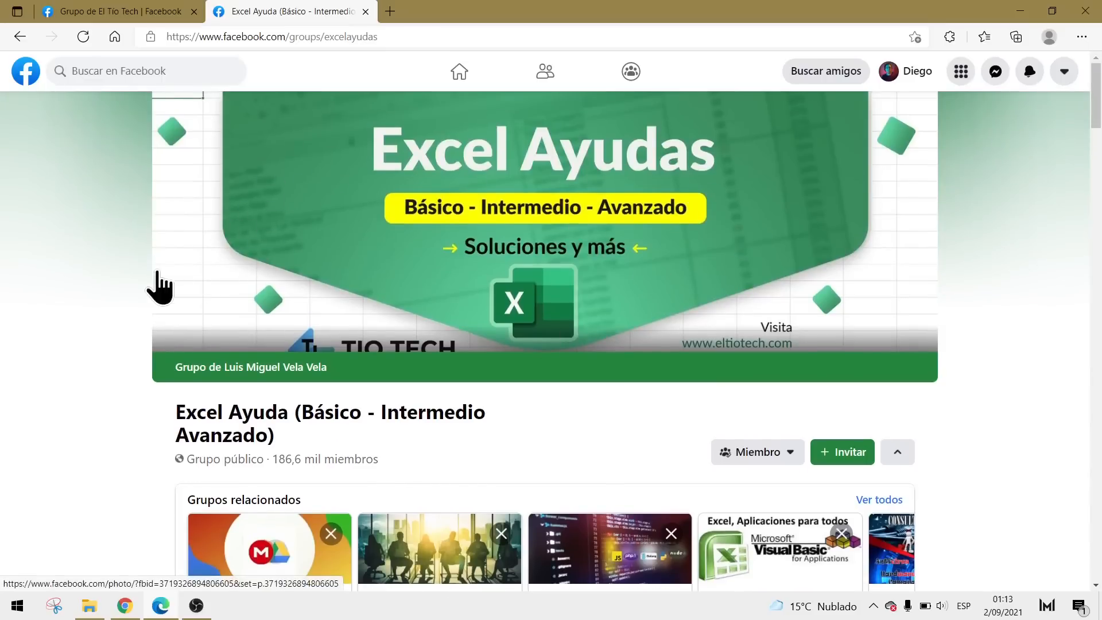
{"action": "scroll", "coordinate": [294, 413], "scroll_direction": "down", "scroll_amount": 12}
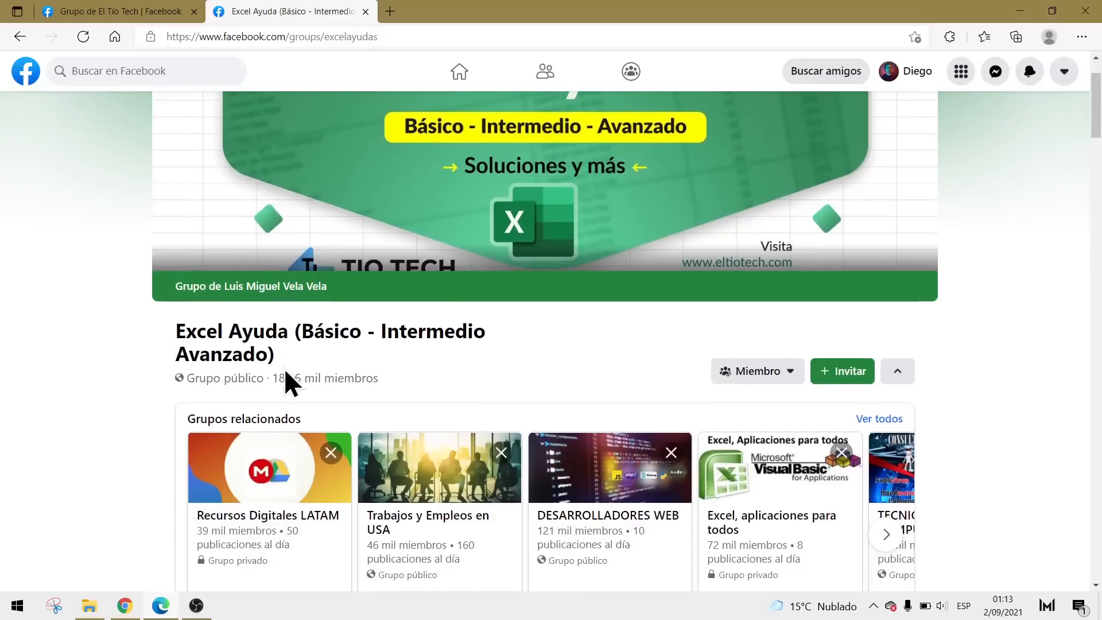
{"action": "scroll", "coordinate": [149, 257], "scroll_direction": "down", "scroll_amount": 20}
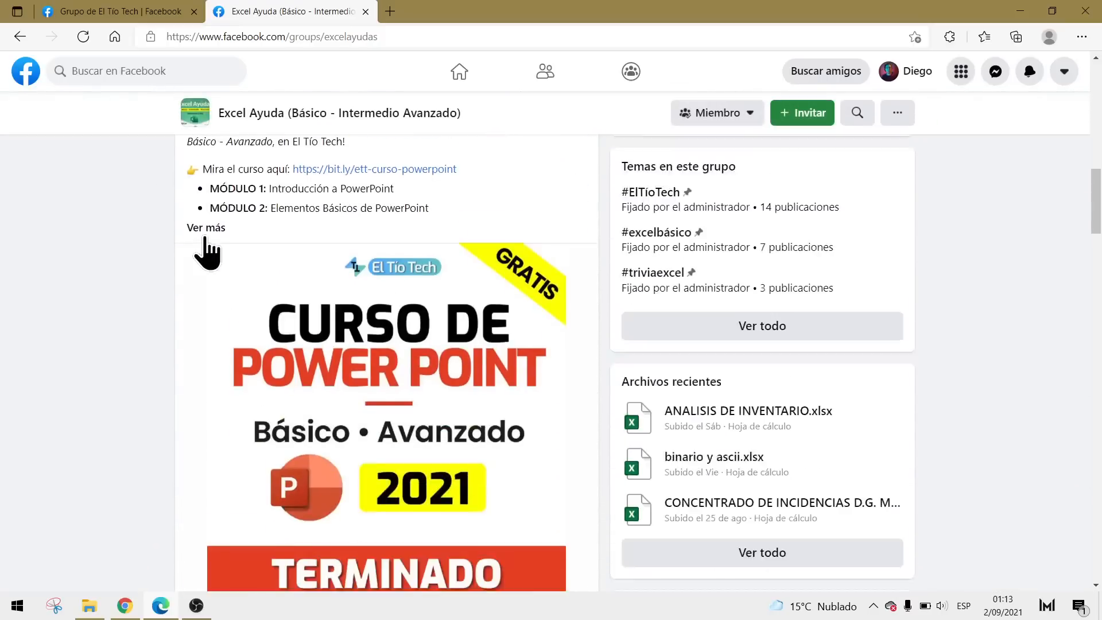
{"action": "scroll", "coordinate": [505, 344], "scroll_direction": "down", "scroll_amount": 6}
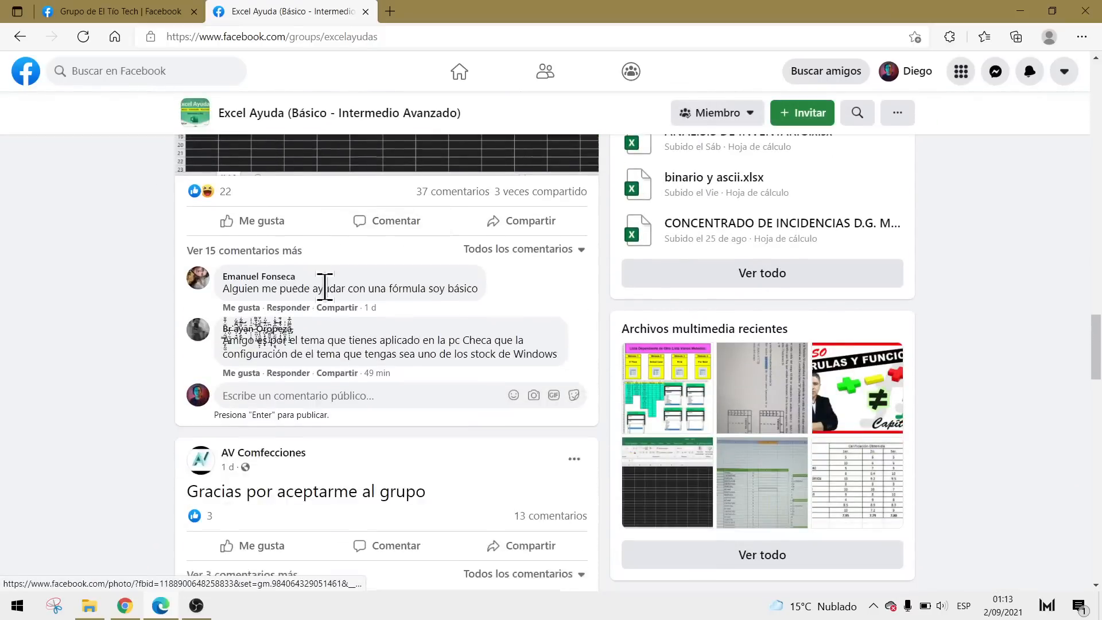
- Return to the "Grupo de El Tío Tech" page and review its list of group setup steps
{"action": "left_click", "coordinate": [140, 14]}
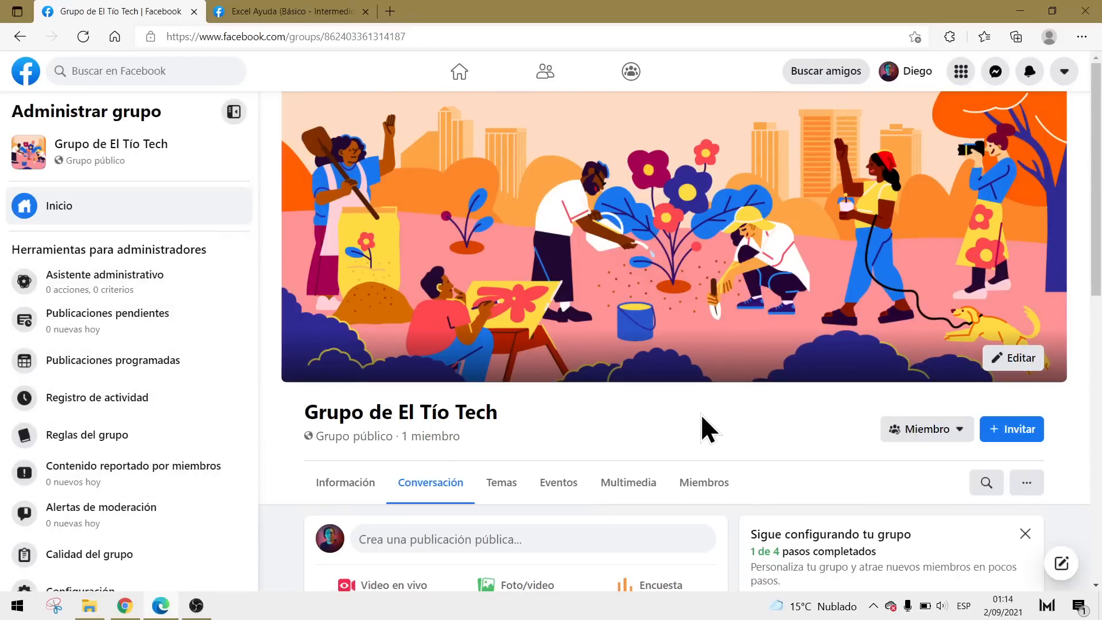
{"action": "scroll", "coordinate": [703, 416], "scroll_direction": "down", "scroll_amount": 4}
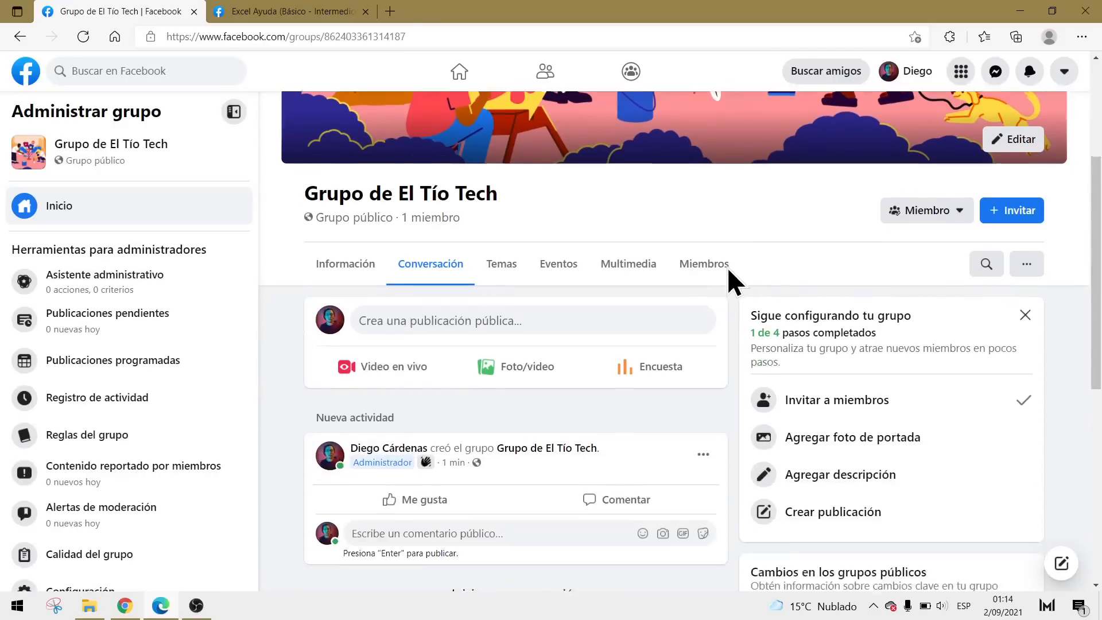
{"action": "scroll", "coordinate": [729, 264], "scroll_direction": "down", "scroll_amount": 2}
{"action": "left_click_drag", "start_coordinate": [893, 227], "coordinate": [748, 209]}
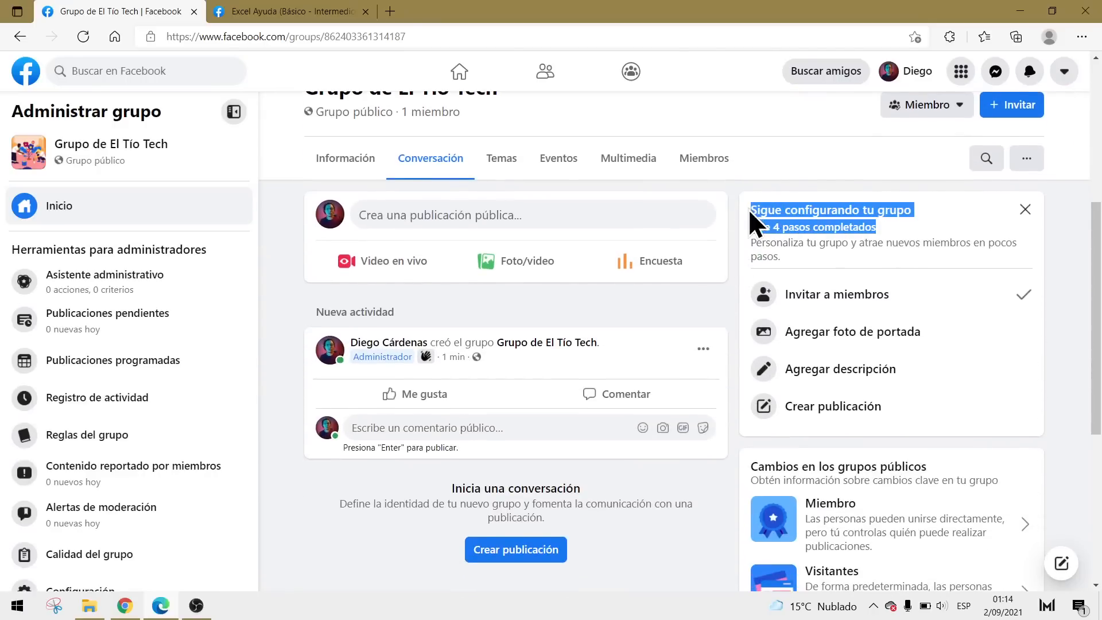
{"action": "left_click", "coordinate": [883, 224]}
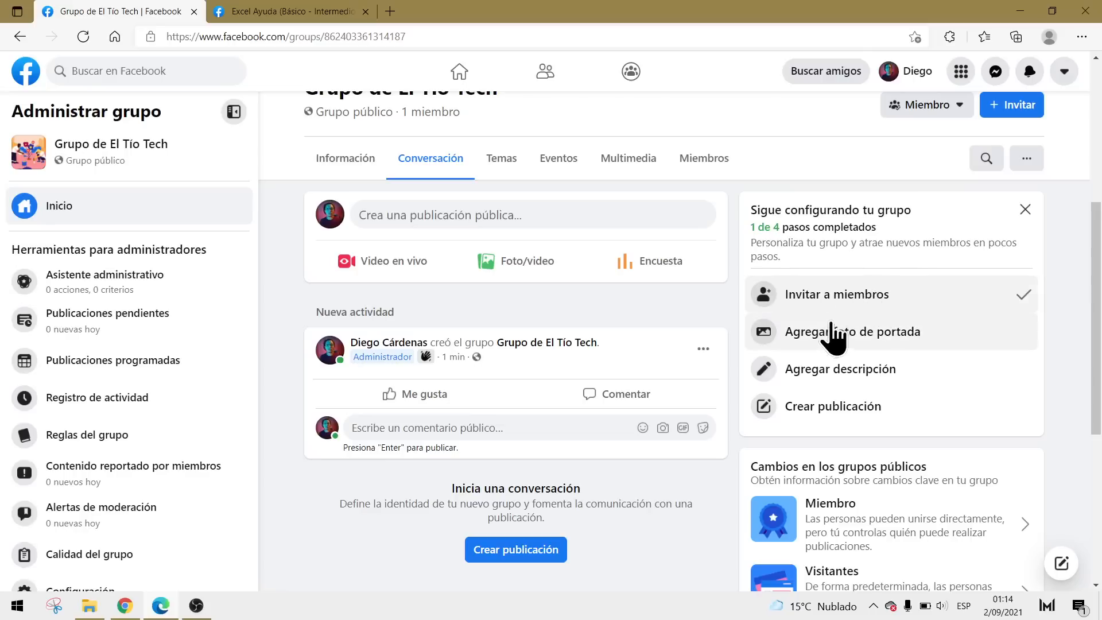
{"action": "left_click", "coordinate": [901, 343]}
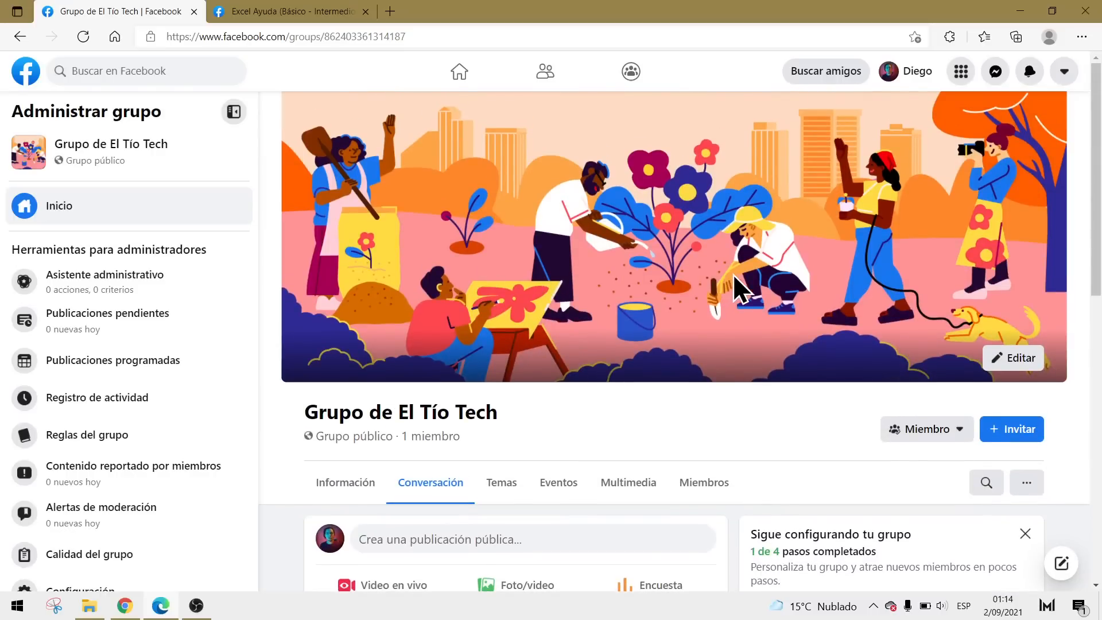
{"action": "scroll", "coordinate": [732, 275], "scroll_direction": "down", "scroll_amount": 5}
{"action": "scroll", "coordinate": [881, 291], "scroll_direction": "up", "scroll_amount": 5}
{"action": "left_click", "coordinate": [1020, 359]}
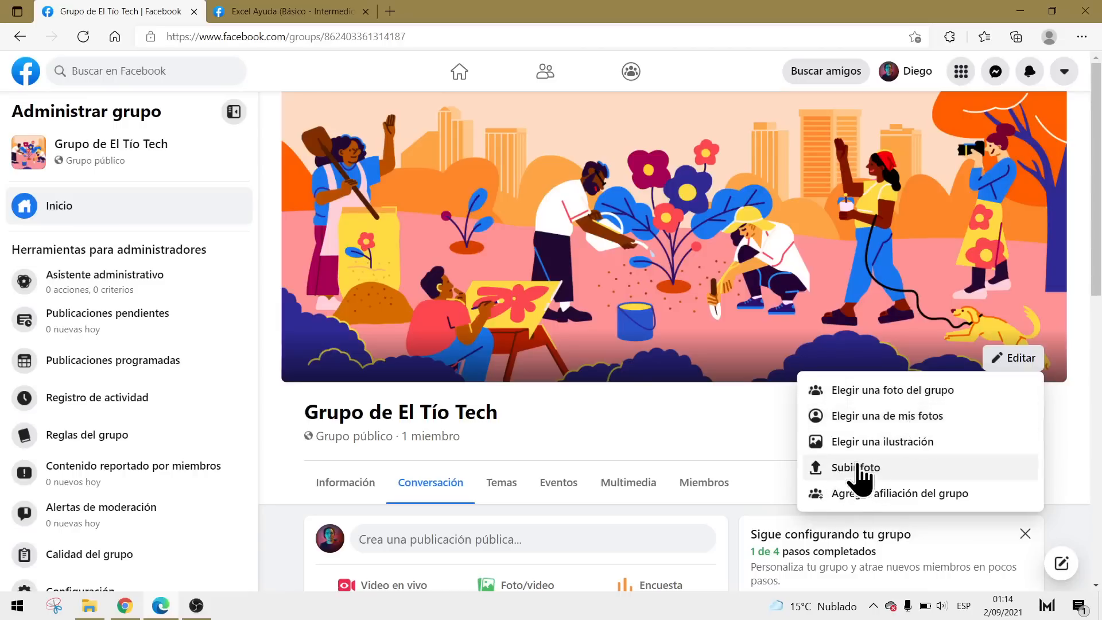
{"action": "left_click", "coordinate": [918, 442]}
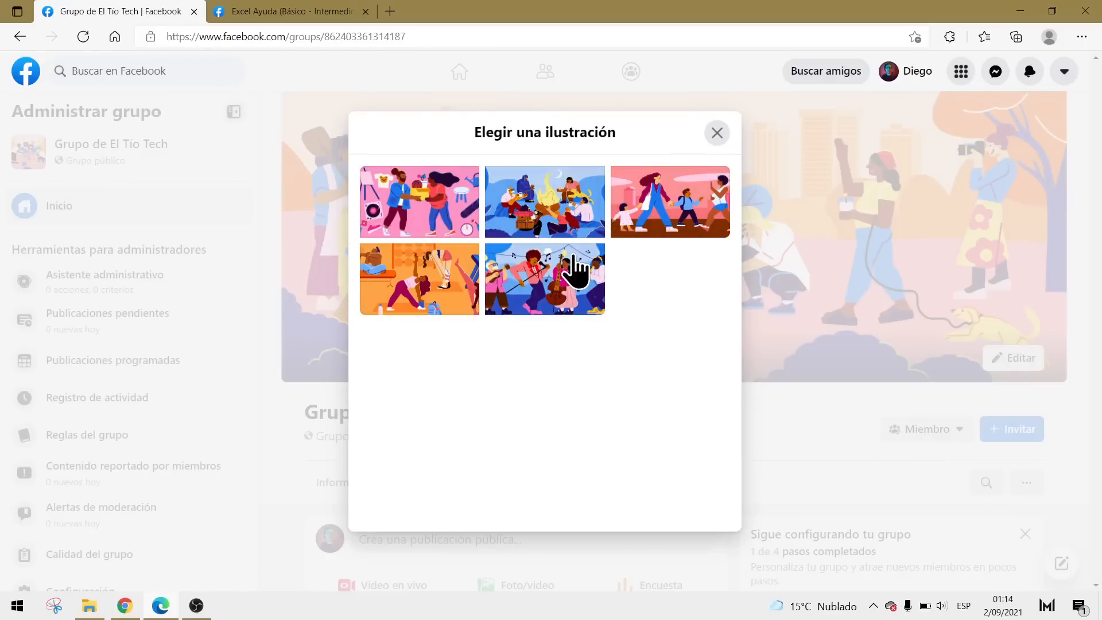
{"action": "left_click", "coordinate": [568, 276]}
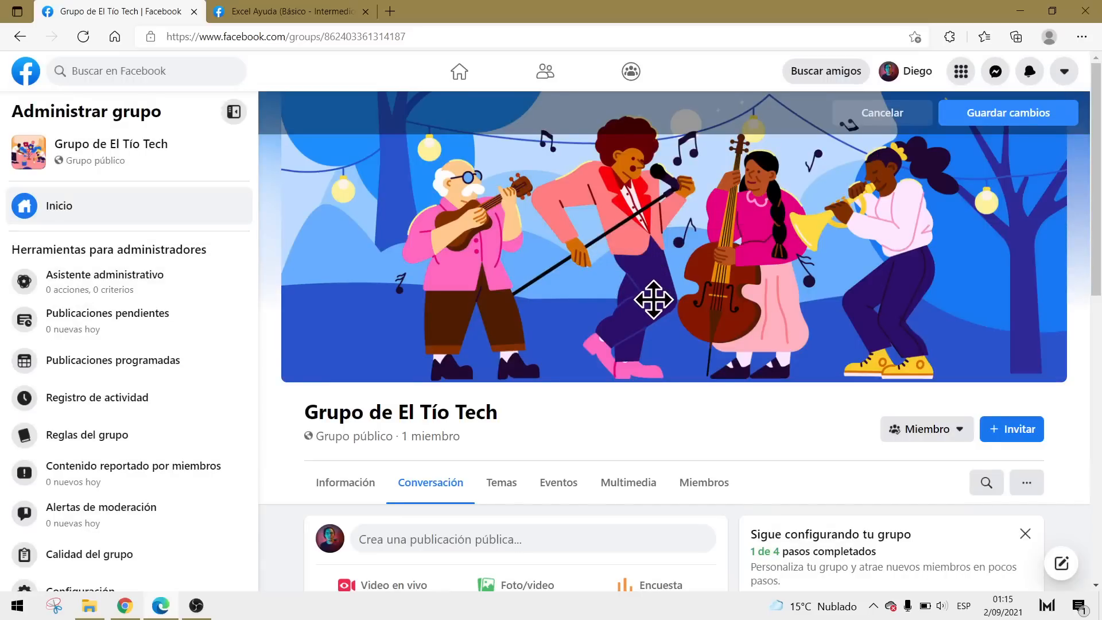
{"action": "left_click", "coordinate": [881, 115]}
- Upload the image "Curso-de-Word-Banner-1536x568" as the group's cover photo and save the change
{"action": "left_click", "coordinate": [1011, 359]}
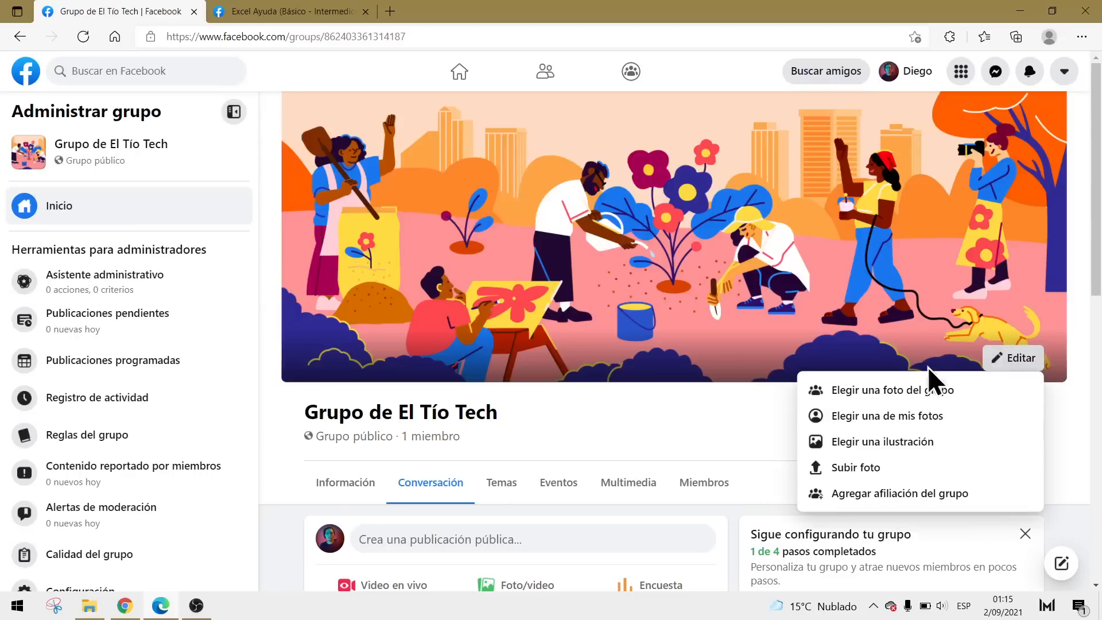
{"action": "left_click", "coordinate": [844, 463]}
{"action": "scroll", "coordinate": [517, 287], "scroll_direction": "down", "scroll_amount": 2}
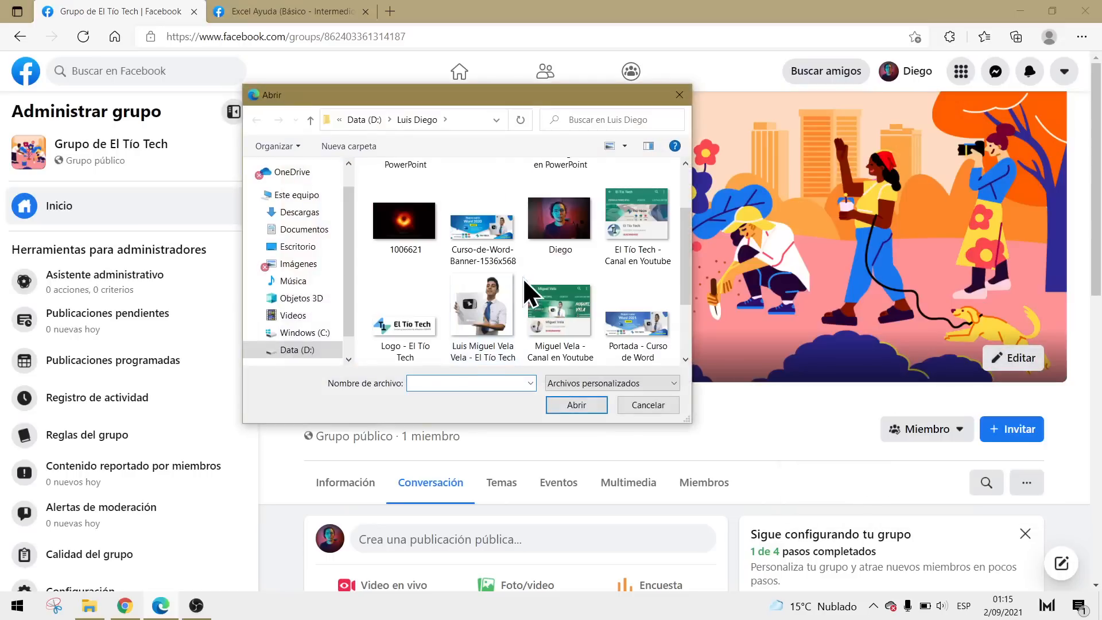
{"action": "left_click", "coordinate": [481, 226]}
{"action": "left_click", "coordinate": [576, 408]}
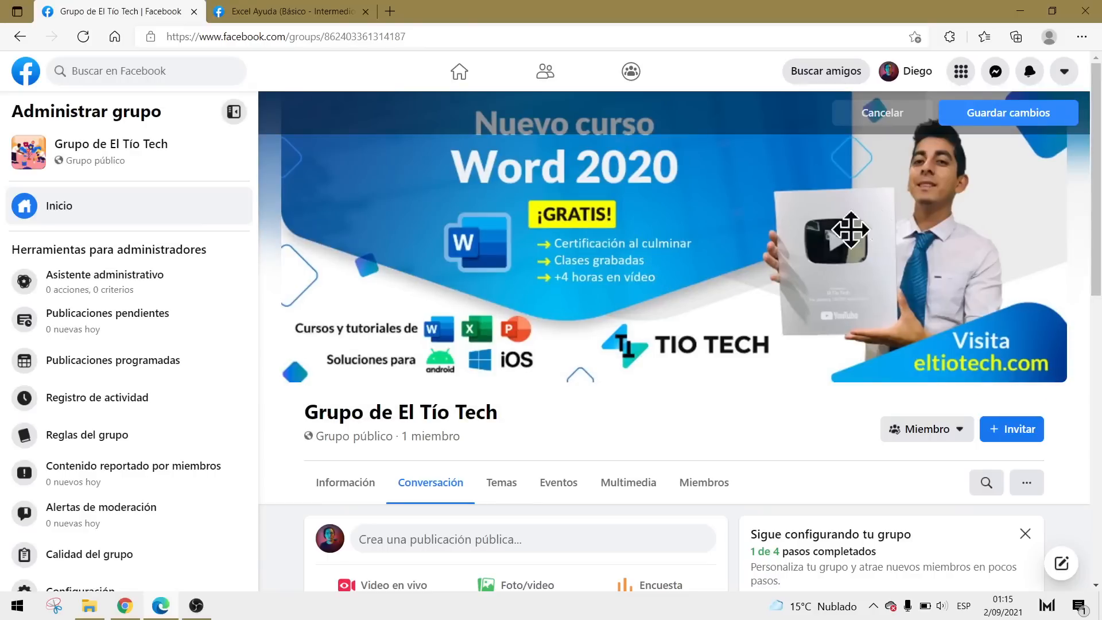
{"action": "left_click", "coordinate": [1007, 115]}
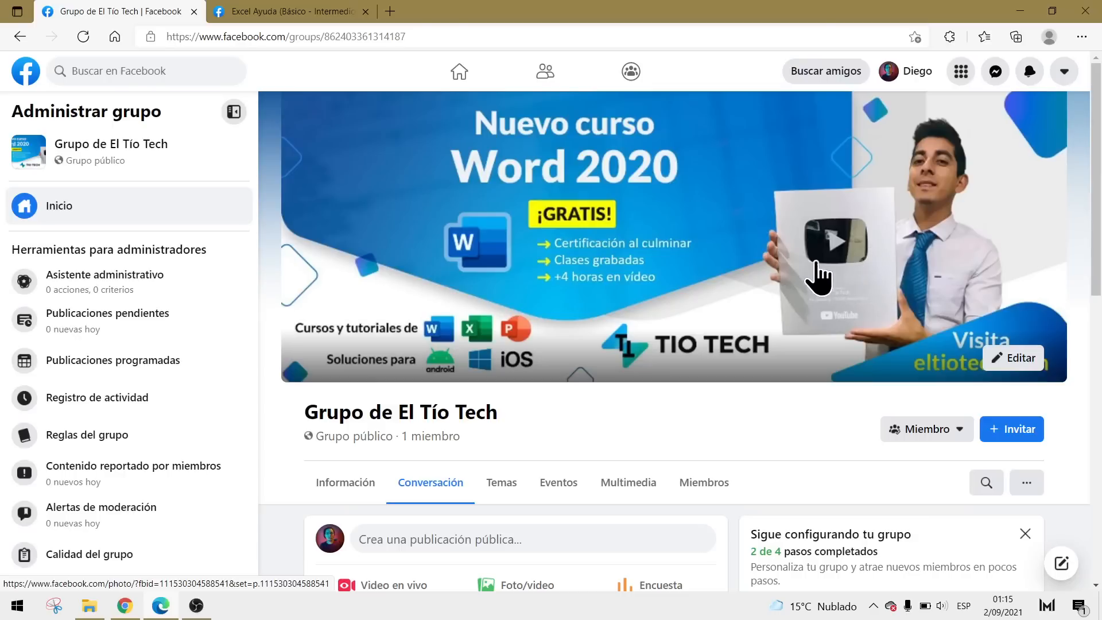
- Add and save the group description "Este es un grupo para todos los suscriptores de El Tío Tech en Youtube."
{"action": "scroll", "coordinate": [801, 266], "scroll_direction": "down", "scroll_amount": 4}
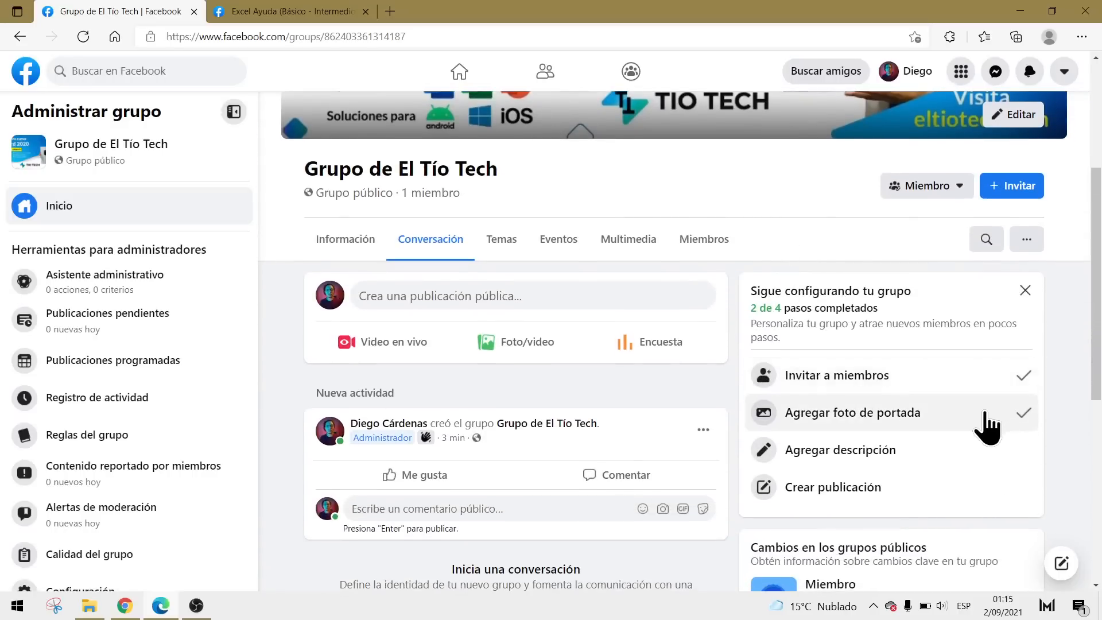
{"action": "left_click", "coordinate": [814, 454]}
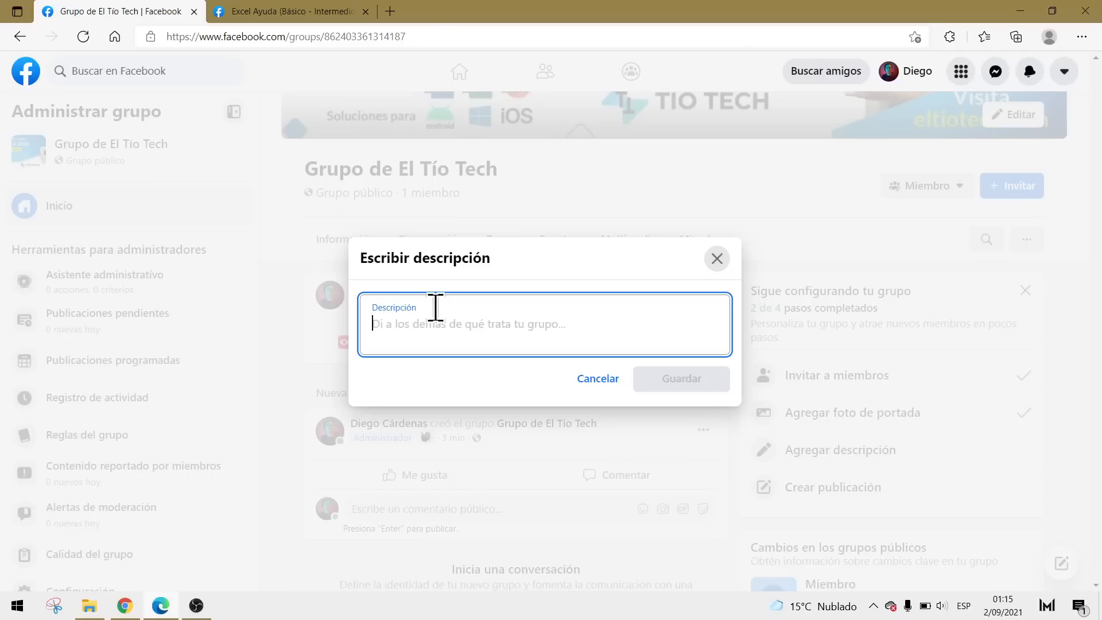
{"action": "type", "text": "Este es un grupo para todos los suscriptores de El Tío Tech en Youtube."}
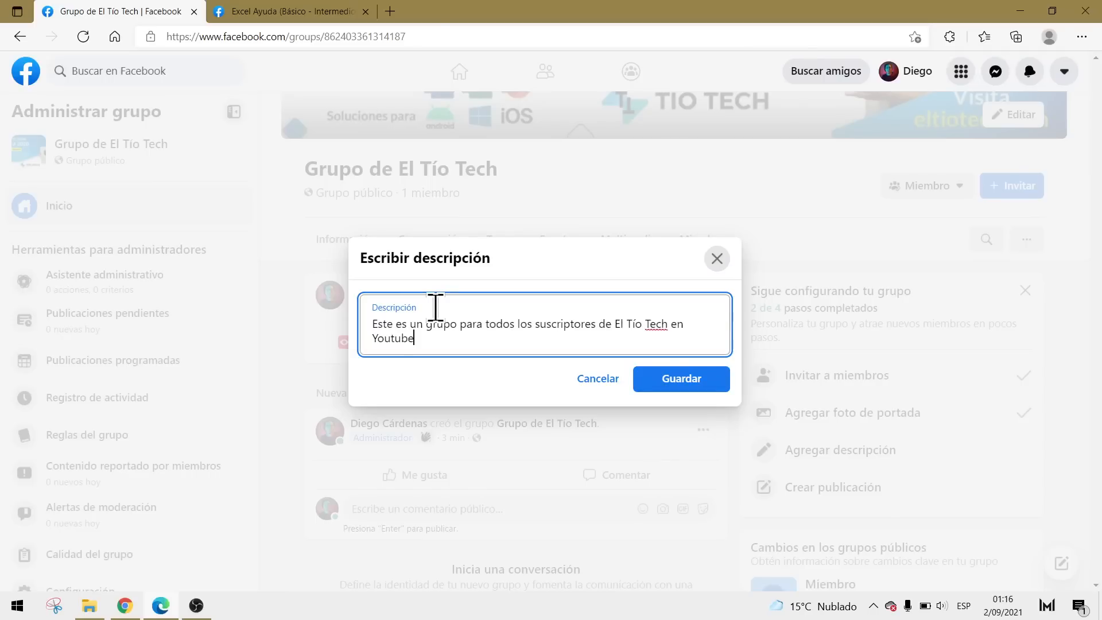
{"action": "left_click", "coordinate": [686, 384]}
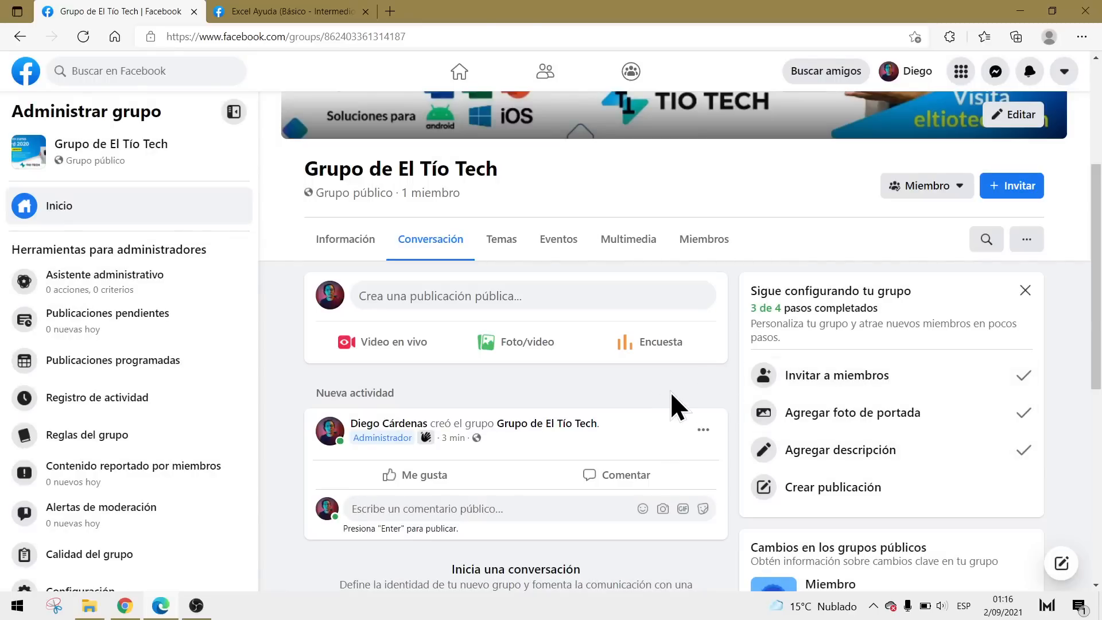
- Write a group post: "Solo el 10% de los viewers de El Tío Tech está suscrito al canal. ¡Suscríbete hoy y ayúdanos a llegar al millón!"
{"action": "left_click", "coordinate": [803, 489]}
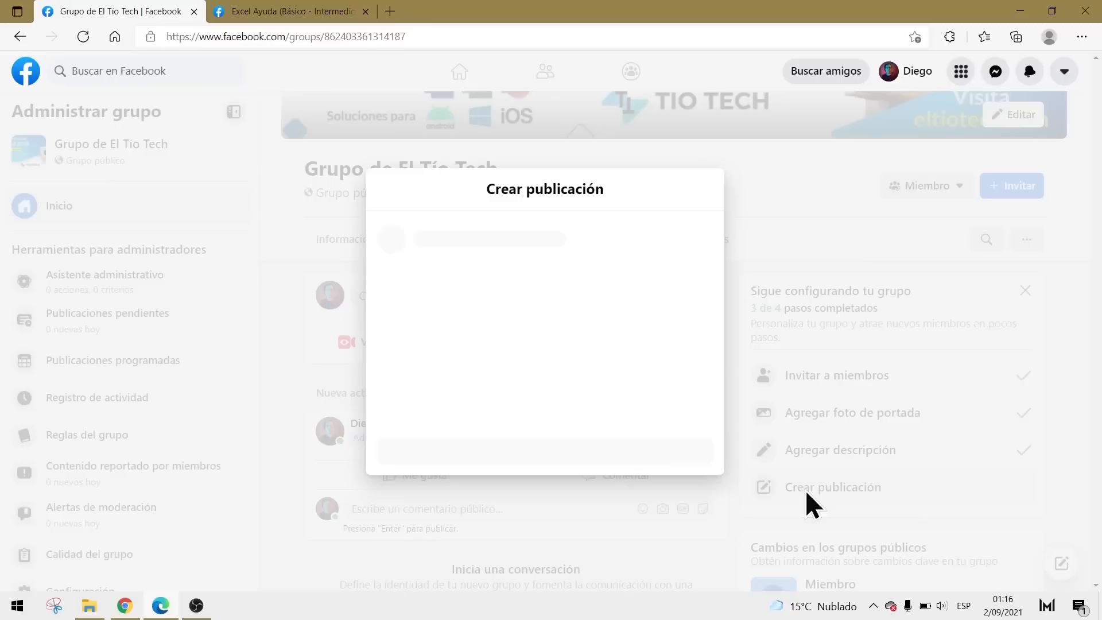
{"action": "type", "text": "Solo el "}
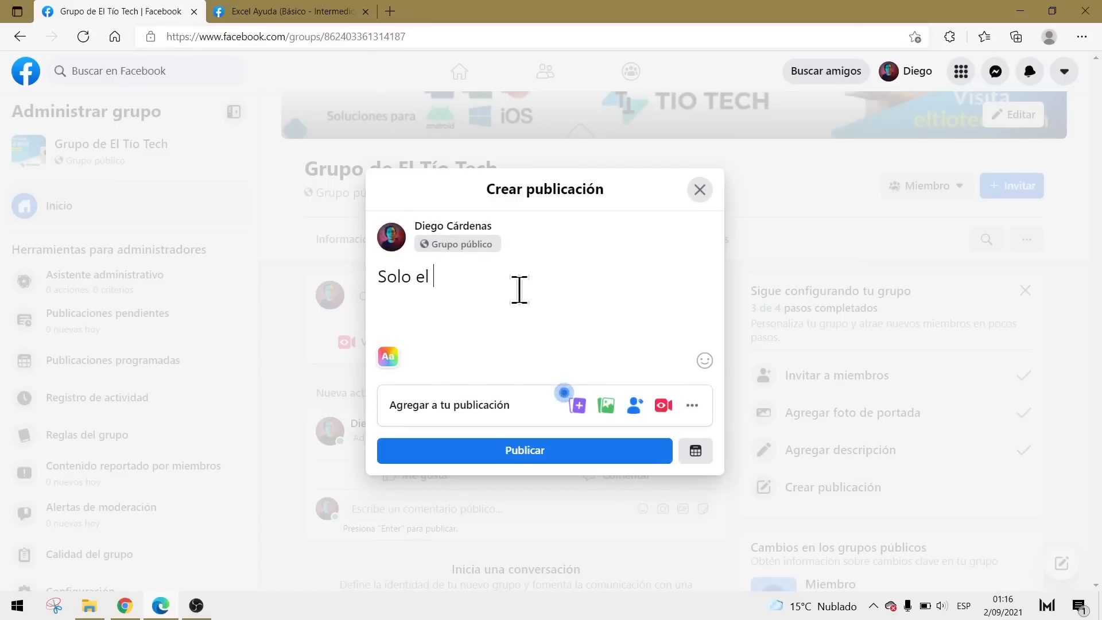
{"action": "type", "text": "10% de los viewers de El Tío Tech está suscrito al canal."}
{"action": "key", "text": "Return"}
{"action": "key", "text": "Return"}
{"action": "type", "text": "¡Suscríbete hoy"}
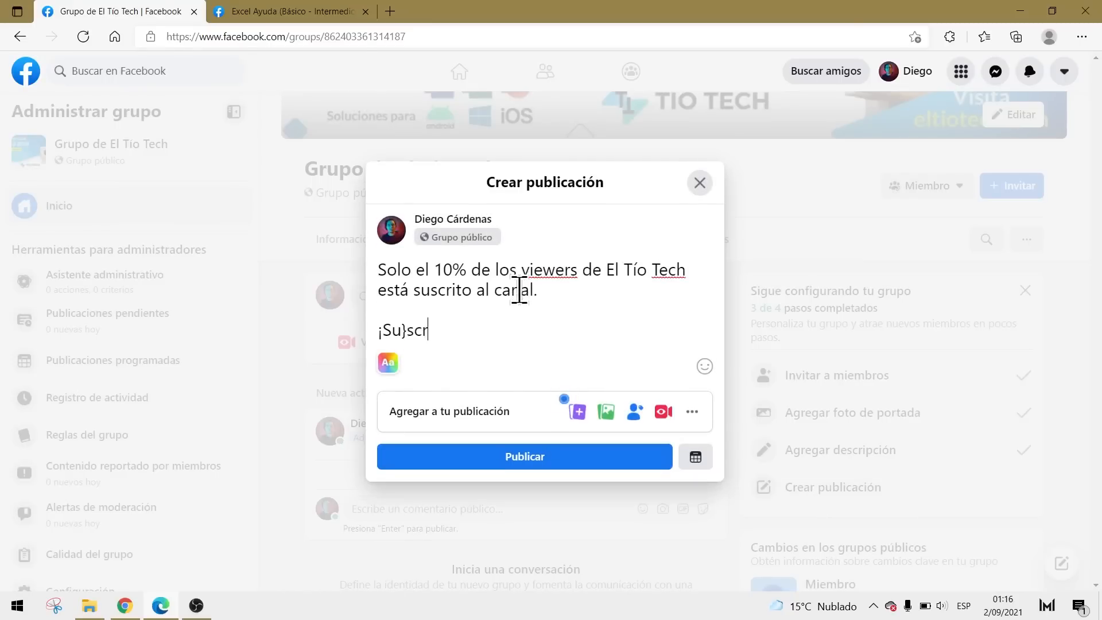
{"action": "type", "text": " y ayúdanos a llegar al millón!"}
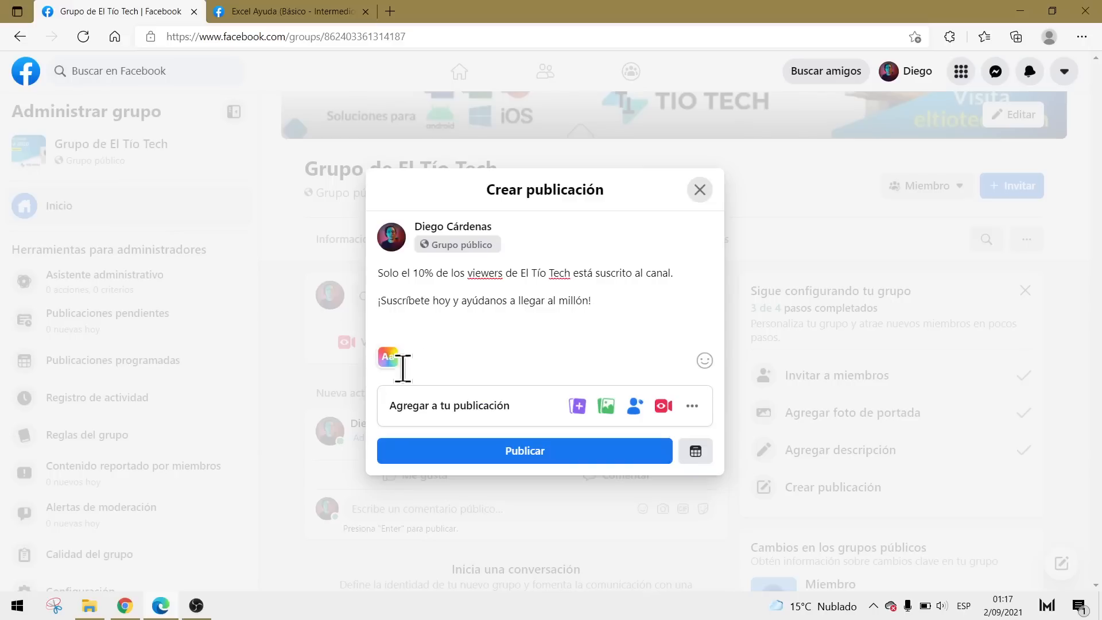
- Apply the turquoise-to-dark-blue gradient background to the post and publish it in the group
{"action": "left_click", "coordinate": [393, 368]}
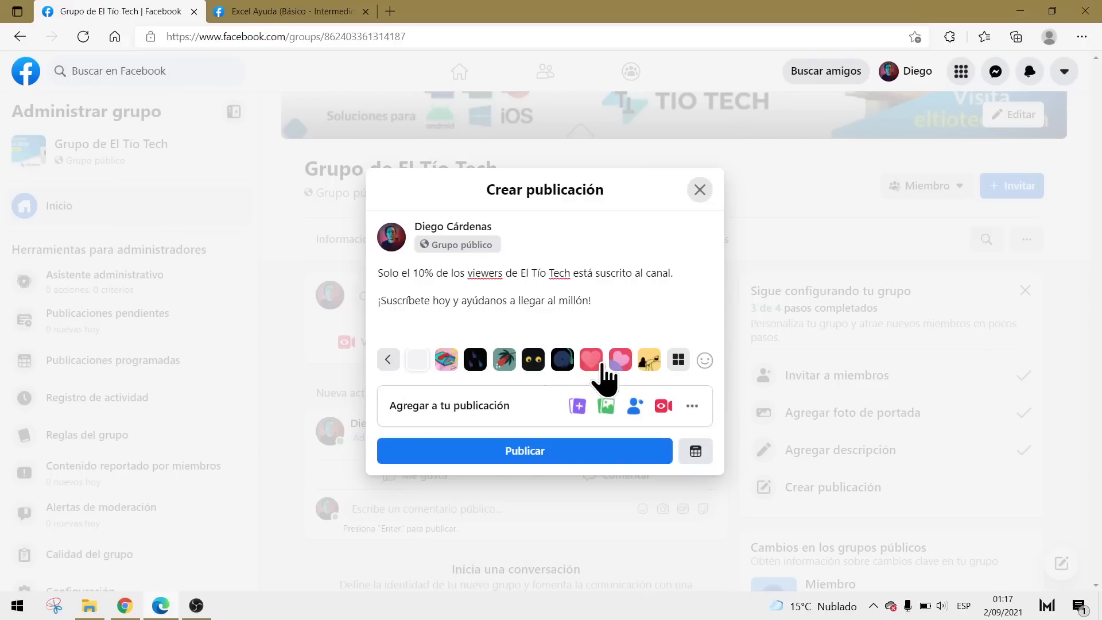
{"action": "left_click", "coordinate": [678, 360]}
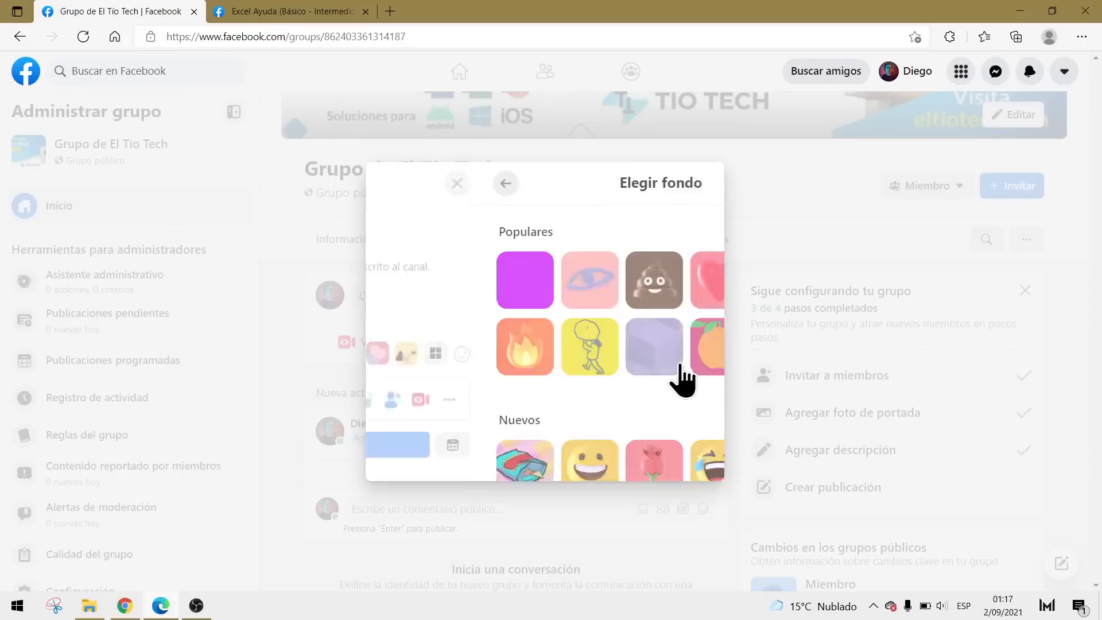
{"action": "scroll", "coordinate": [623, 332], "scroll_direction": "down", "scroll_amount": 10}
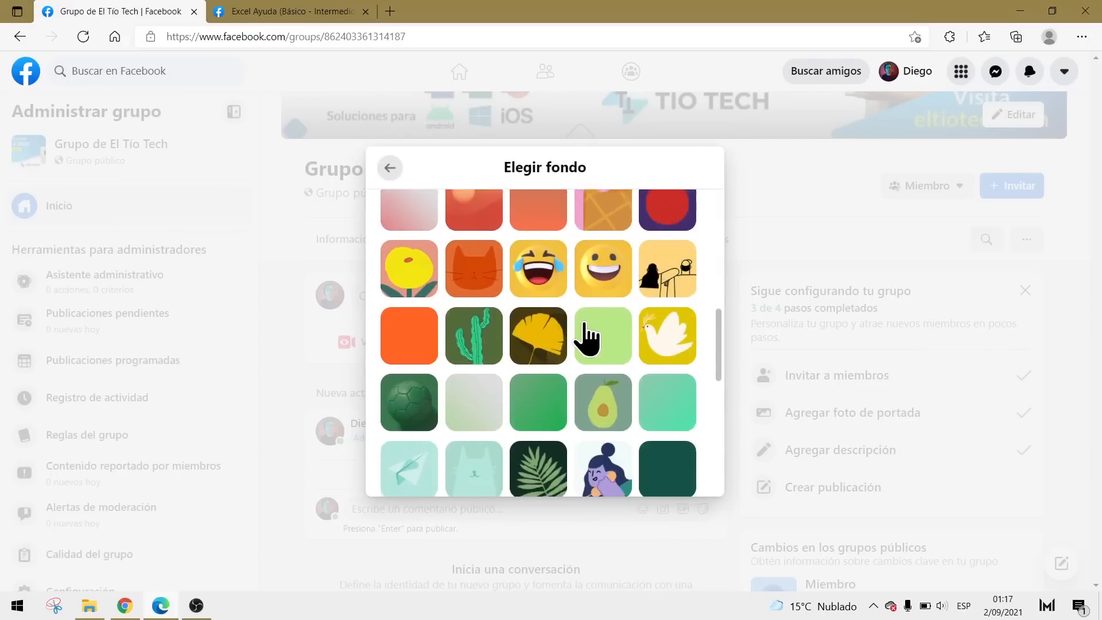
{"action": "scroll", "coordinate": [591, 332], "scroll_direction": "down", "scroll_amount": 3}
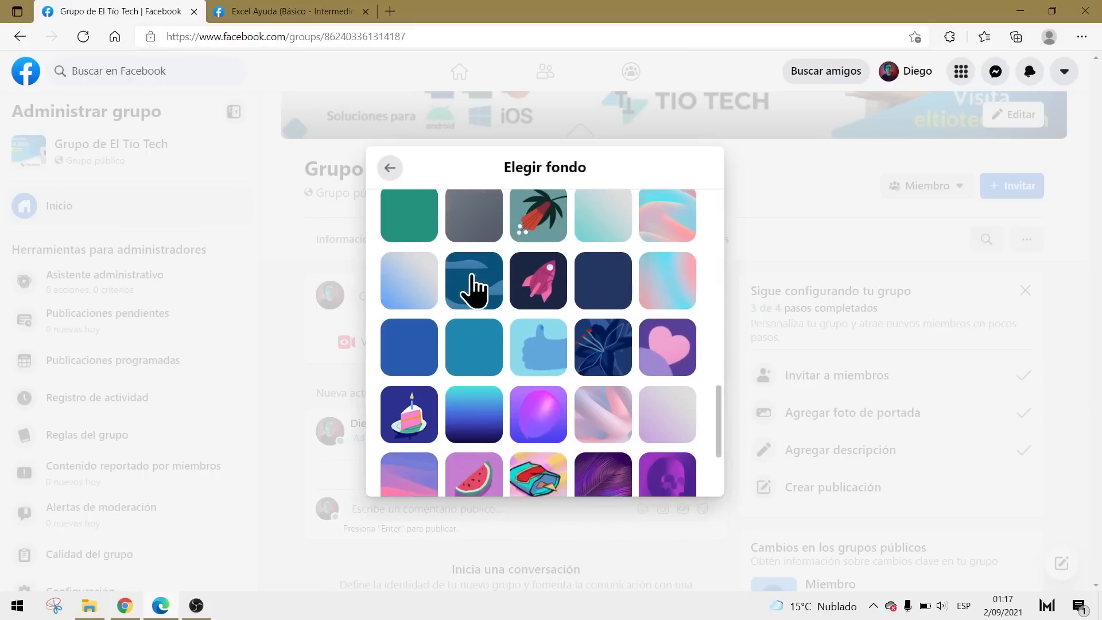
{"action": "left_click", "coordinate": [479, 410]}
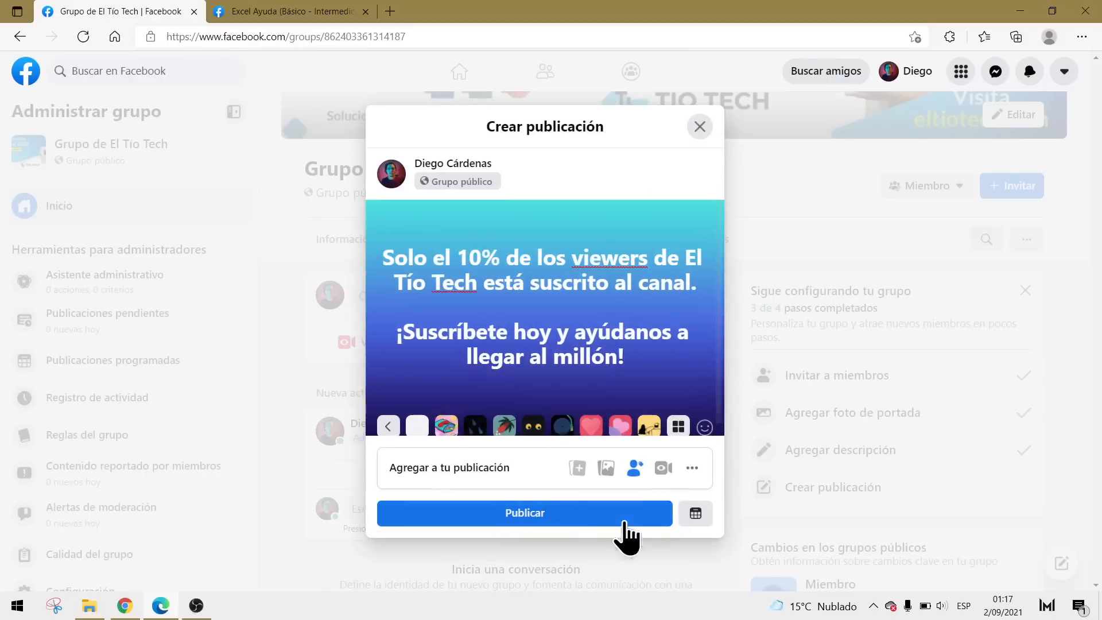
{"action": "left_click", "coordinate": [591, 519]}
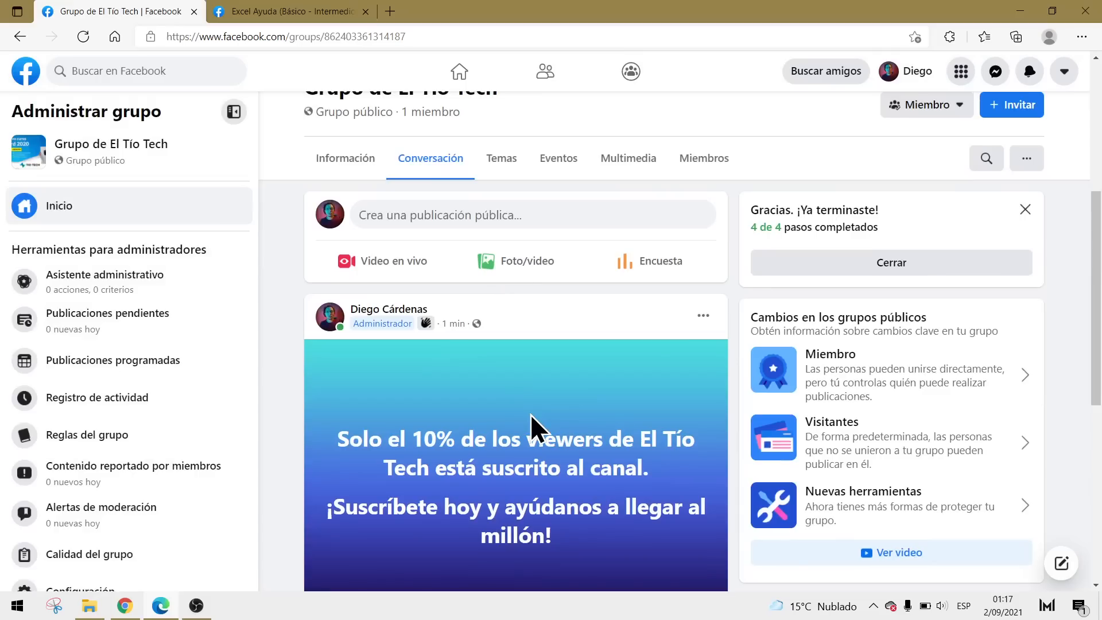
- Review the published post and dismiss the group's completed setup checklist
{"action": "scroll", "coordinate": [530, 414], "scroll_direction": "down", "scroll_amount": 1}
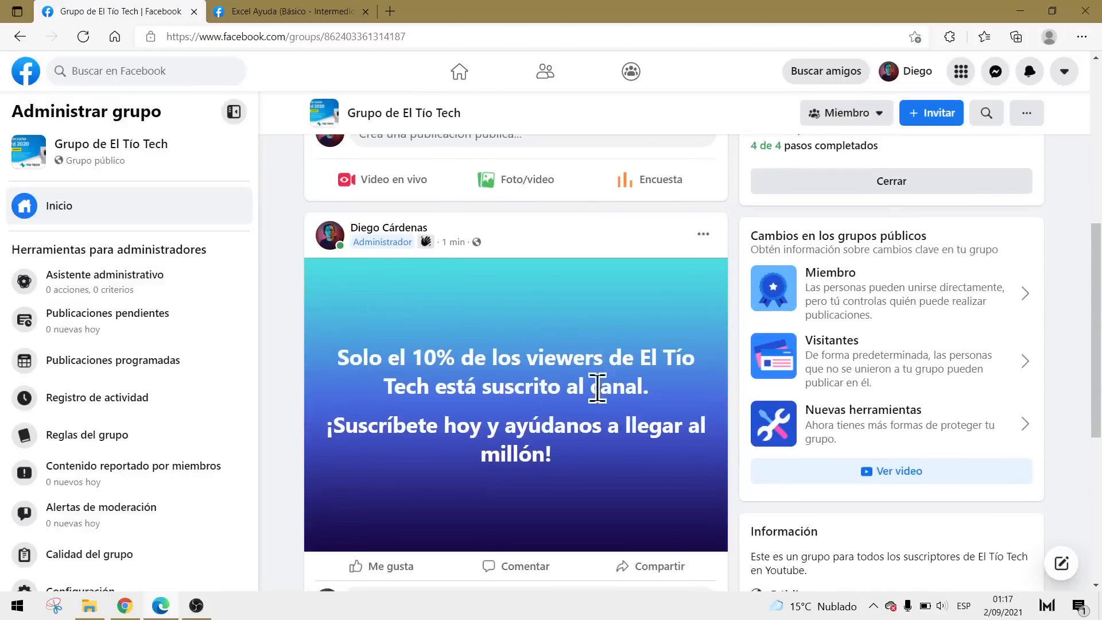
{"action": "scroll", "coordinate": [588, 405], "scroll_direction": "up", "scroll_amount": 3}
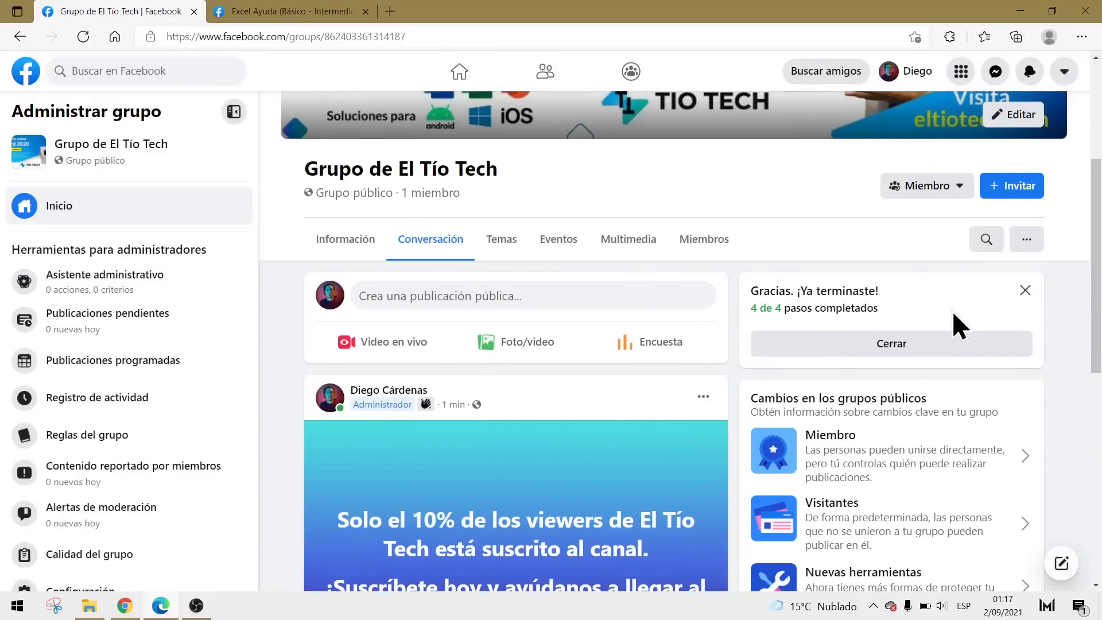
{"action": "left_click", "coordinate": [1025, 291]}
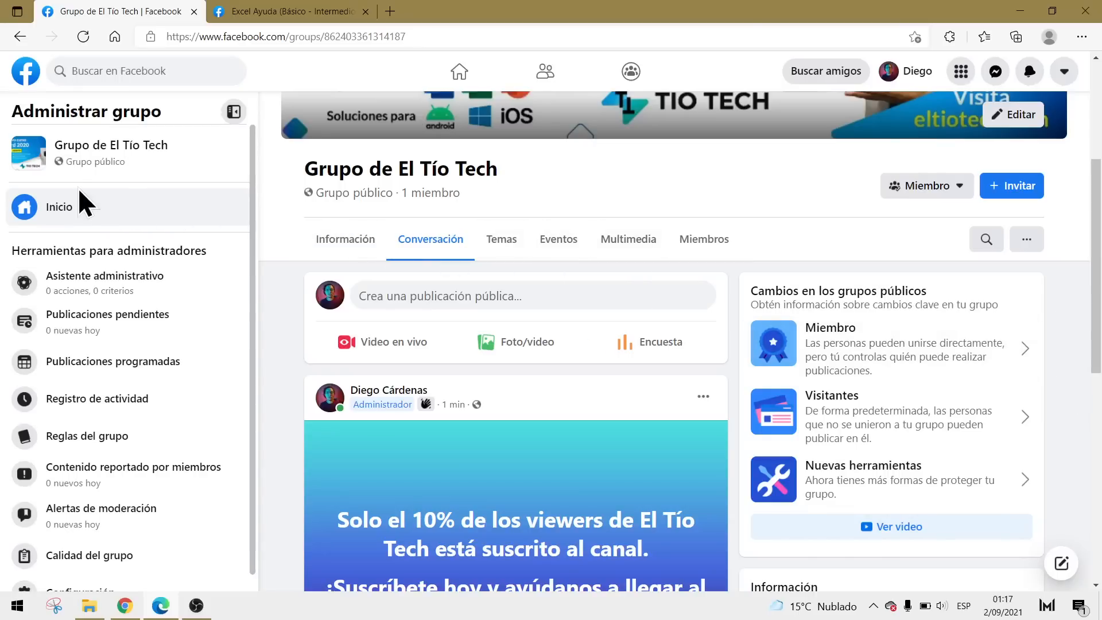
- Open the group's Configuración page and look through all of its settings sections
{"action": "scroll", "coordinate": [79, 192], "scroll_direction": "down", "scroll_amount": 1}
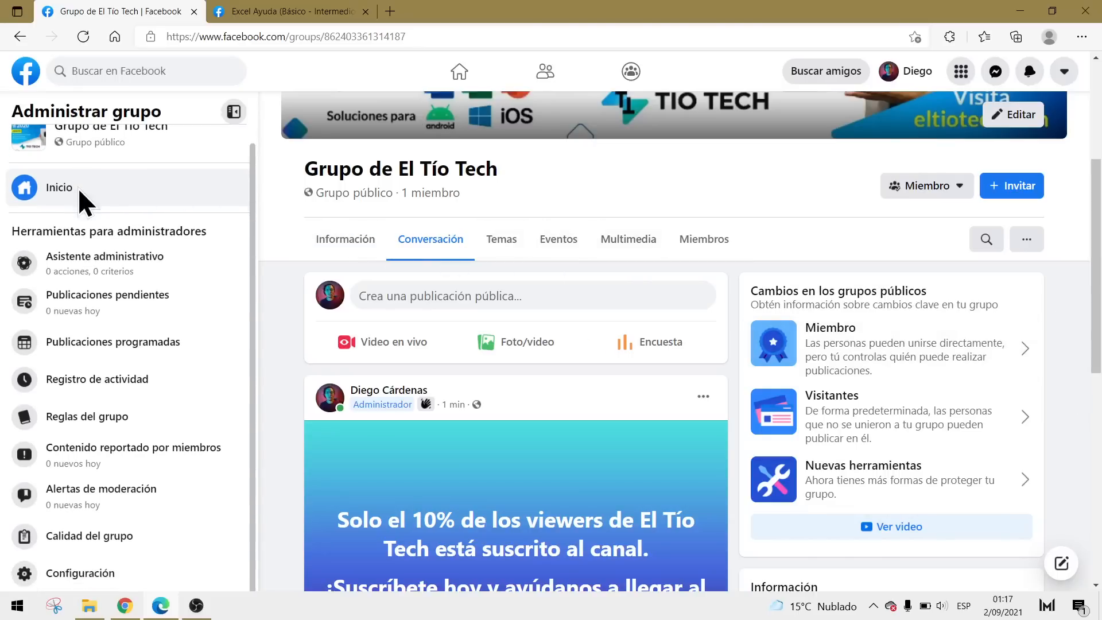
{"action": "left_click", "coordinate": [97, 574]}
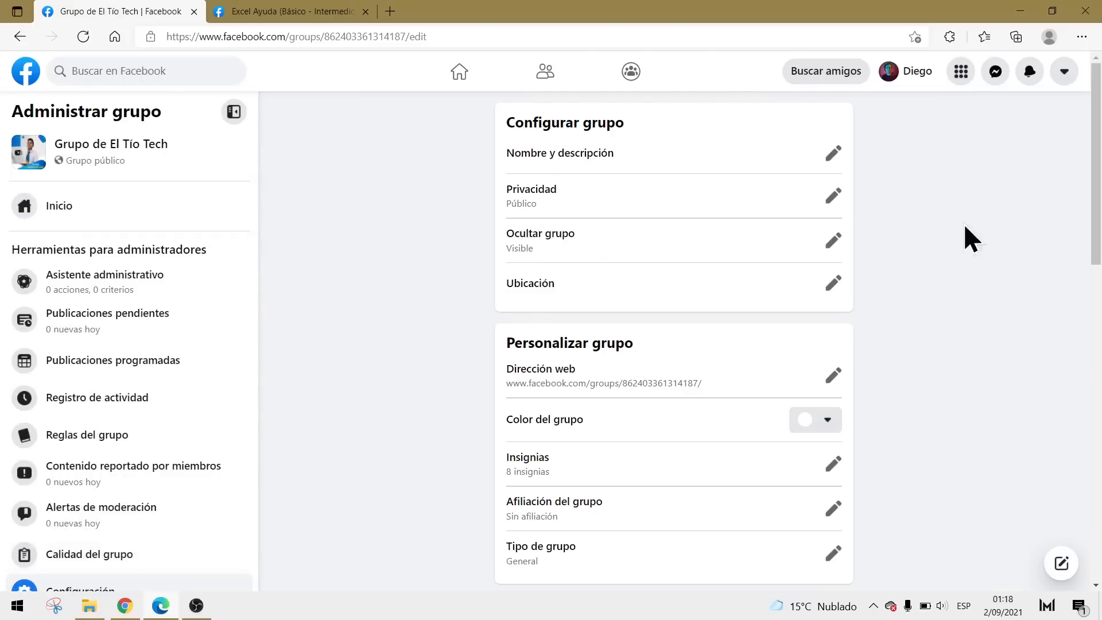
{"action": "scroll", "coordinate": [935, 278], "scroll_direction": "down", "scroll_amount": 15}
{"action": "scroll", "coordinate": [970, 339], "scroll_direction": "up", "scroll_amount": 15}
- Examine the options under Privacidad and Ocultar grupo, cancelling each without making changes
{"action": "left_click", "coordinate": [832, 196]}
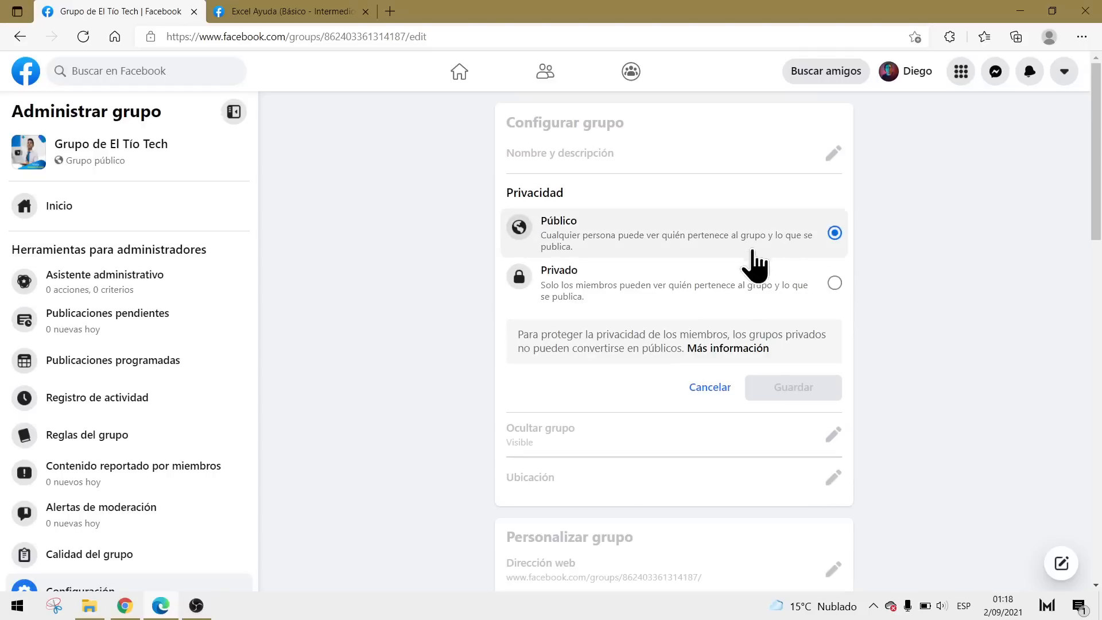
{"action": "key", "text": "Escape"}
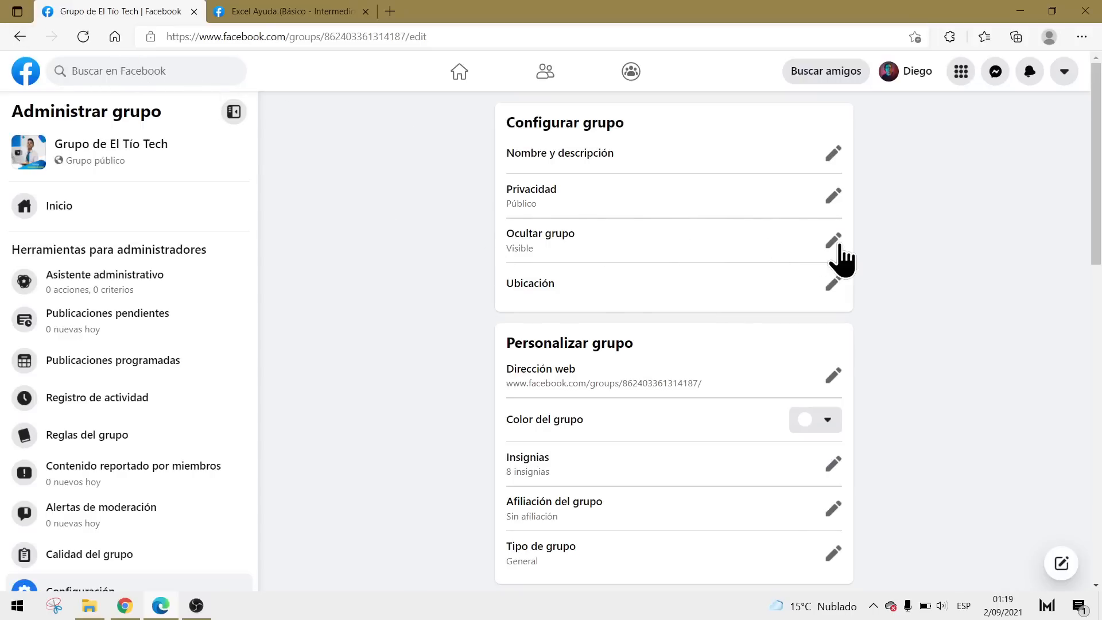
{"action": "left_click", "coordinate": [833, 240]}
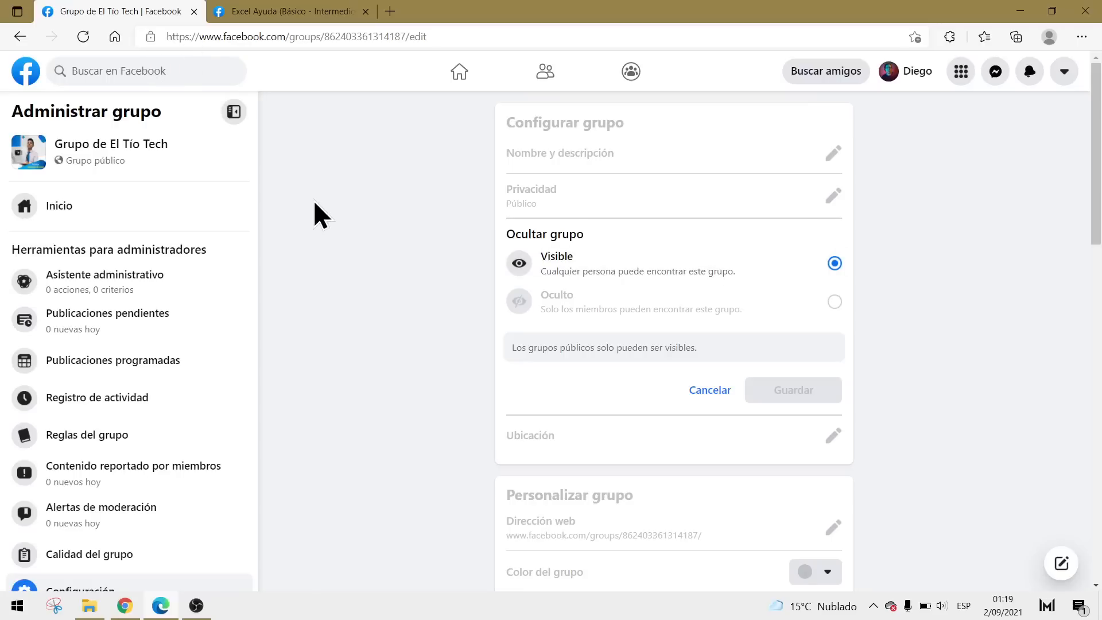
{"action": "left_click", "coordinate": [404, 278]}
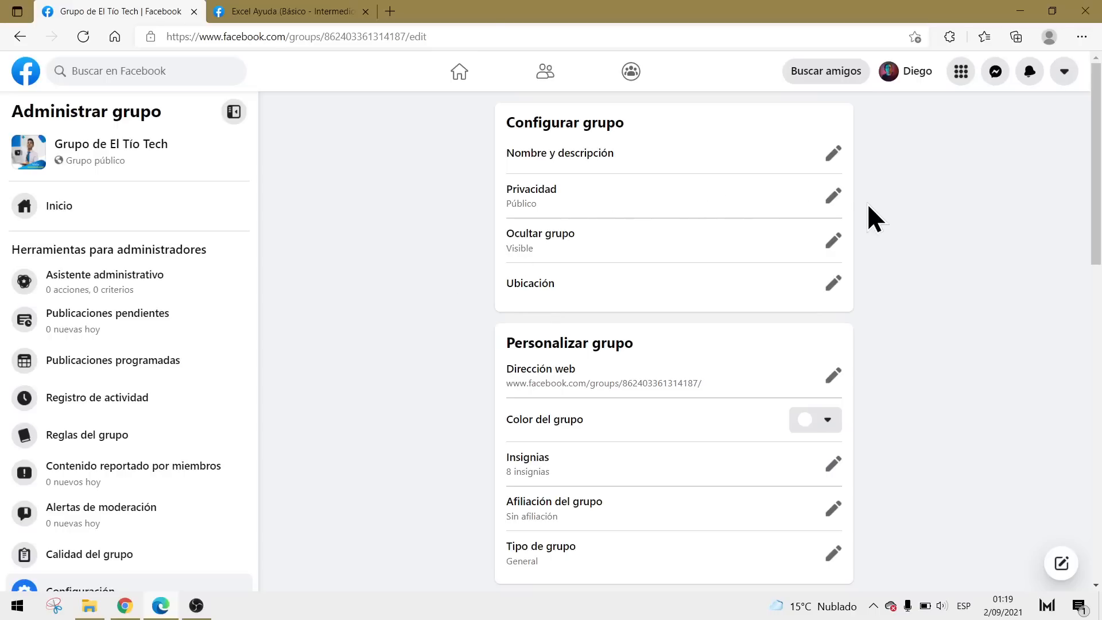
{"action": "left_click", "coordinate": [832, 195]}
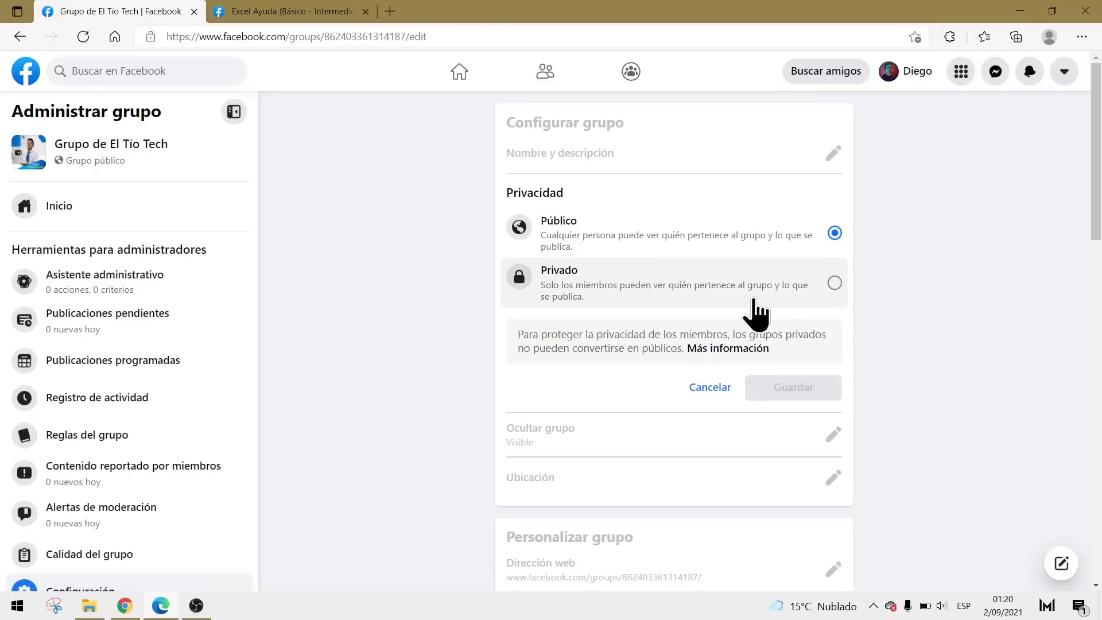
{"action": "left_click", "coordinate": [706, 388]}
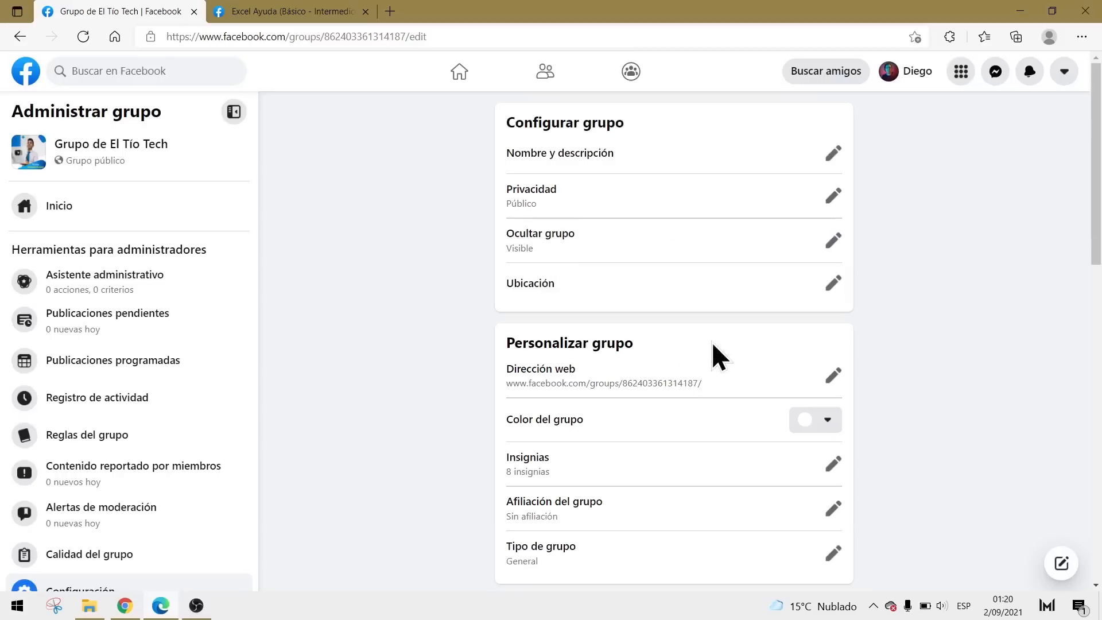
{"action": "left_click", "coordinate": [835, 243]}
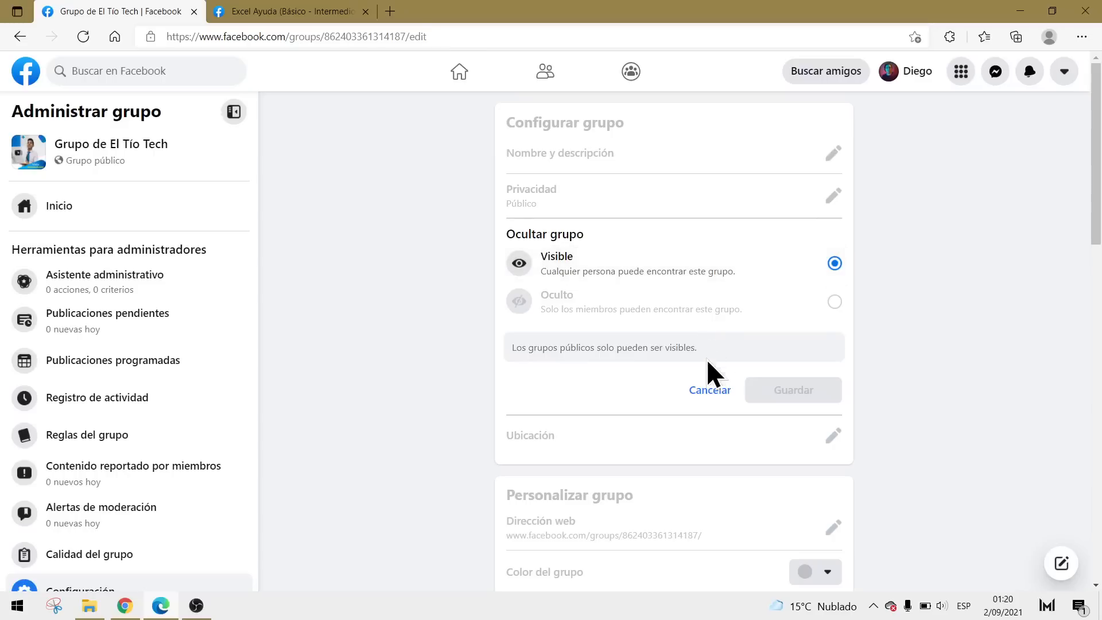
{"action": "left_click", "coordinate": [710, 390]}
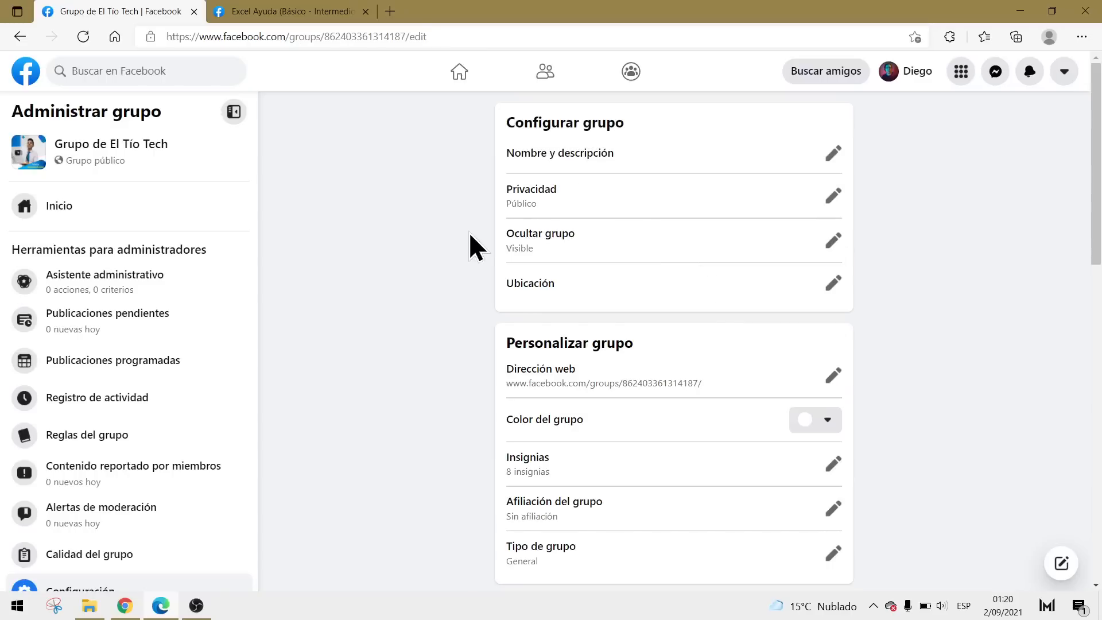
- Set the group's Ubicación to Perú, the country entry, and save it
{"action": "left_click", "coordinate": [832, 284]}
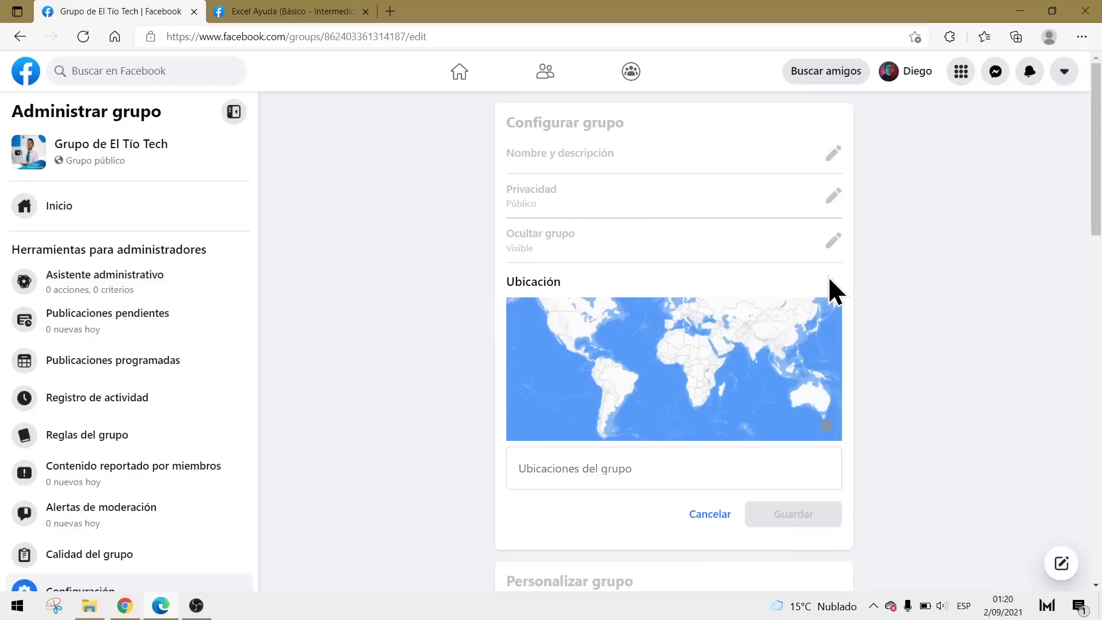
{"action": "left_click", "coordinate": [687, 457]}
{"action": "type", "text": "Perú"}
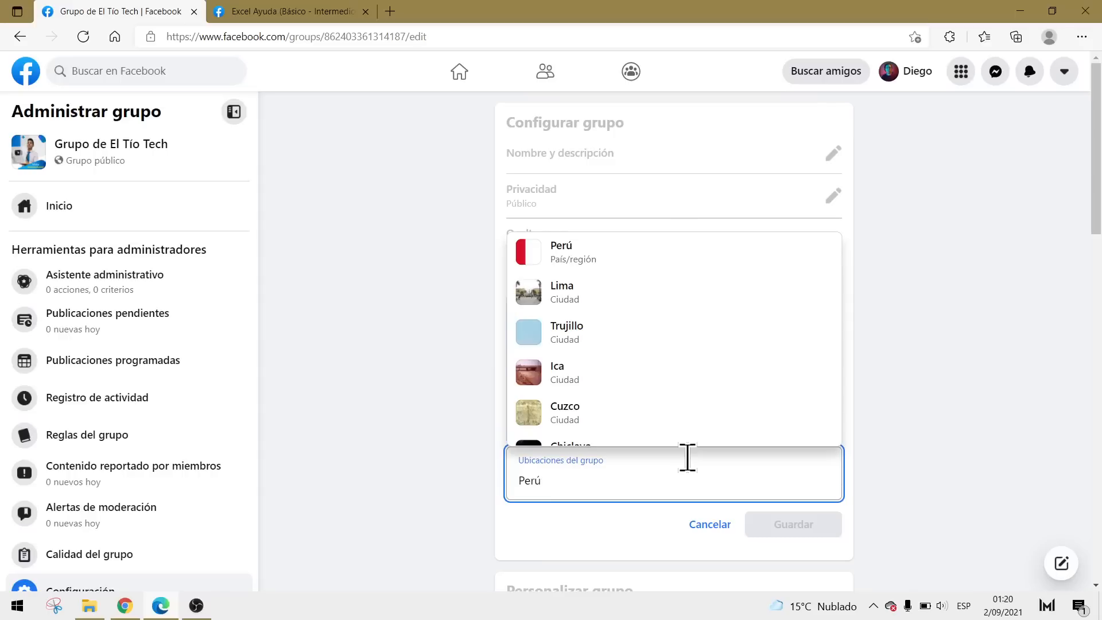
{"action": "left_click", "coordinate": [692, 254]}
{"action": "left_click", "coordinate": [813, 534]}
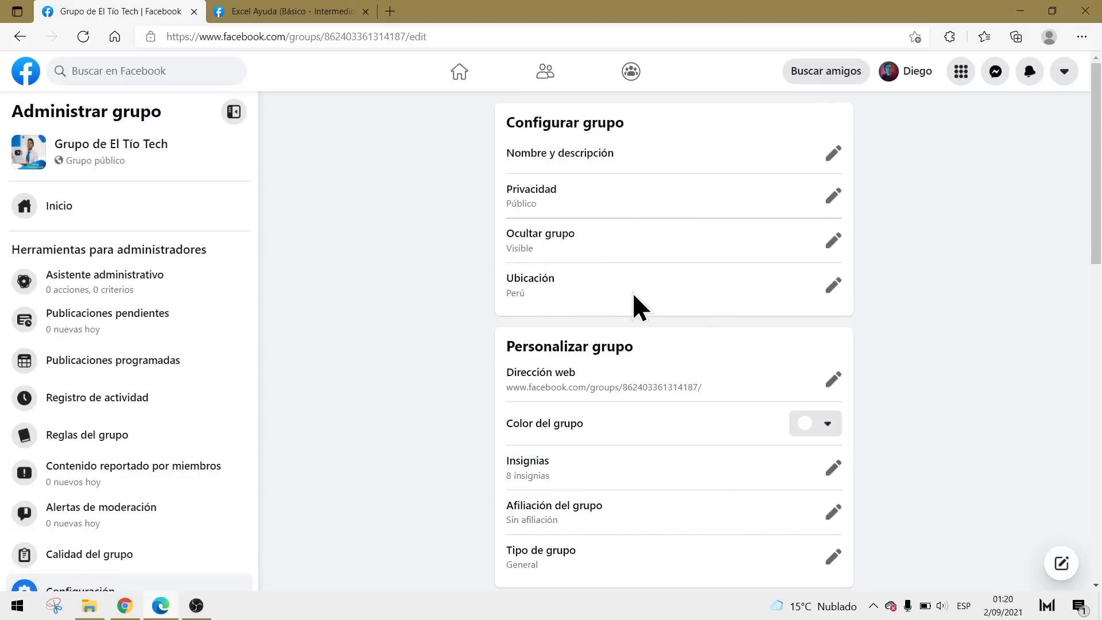
- Compare the web address of the Excel Ayuda group with the numeric address of Grupo de El Tío Tech
{"action": "scroll", "coordinate": [632, 291], "scroll_direction": "down", "scroll_amount": 1}
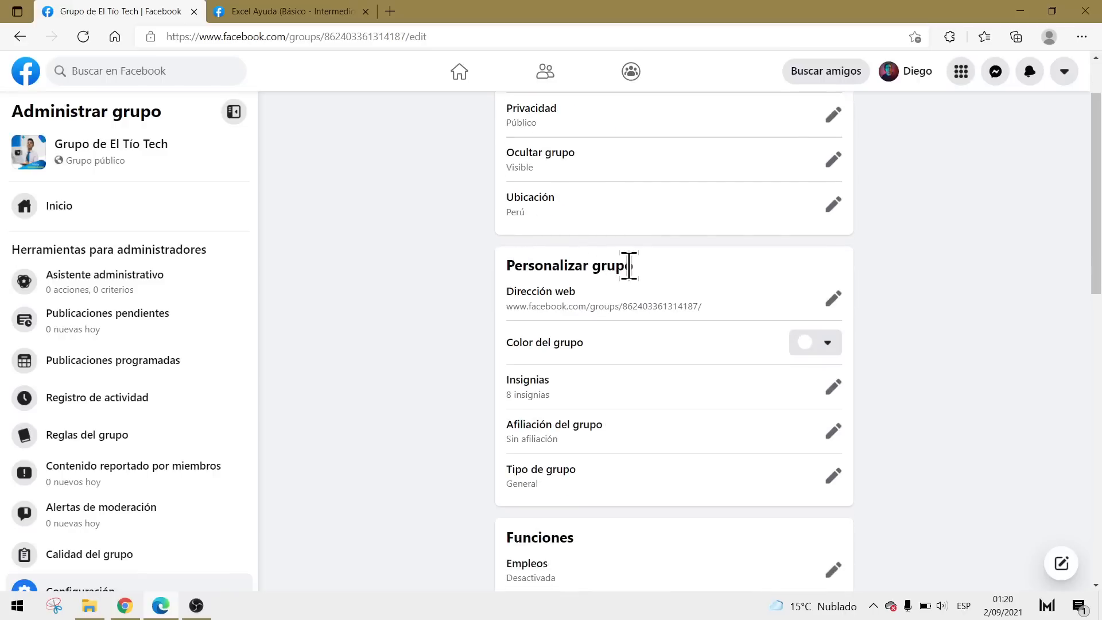
{"action": "left_click", "coordinate": [311, 13]}
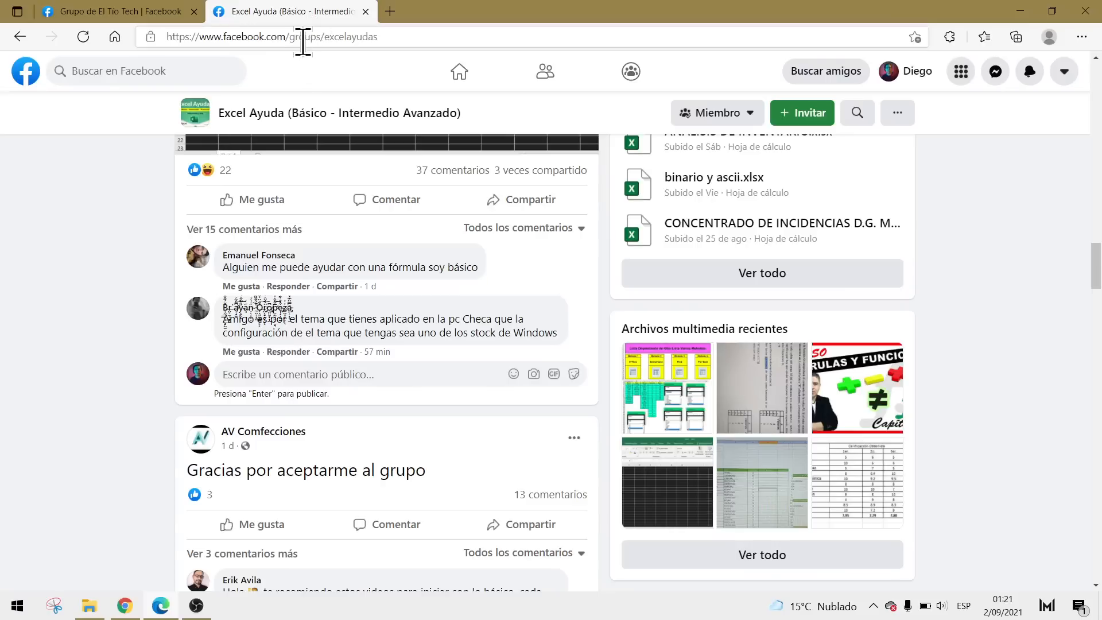
{"action": "left_click_drag", "start_coordinate": [381, 37], "coordinate": [327, 38]}
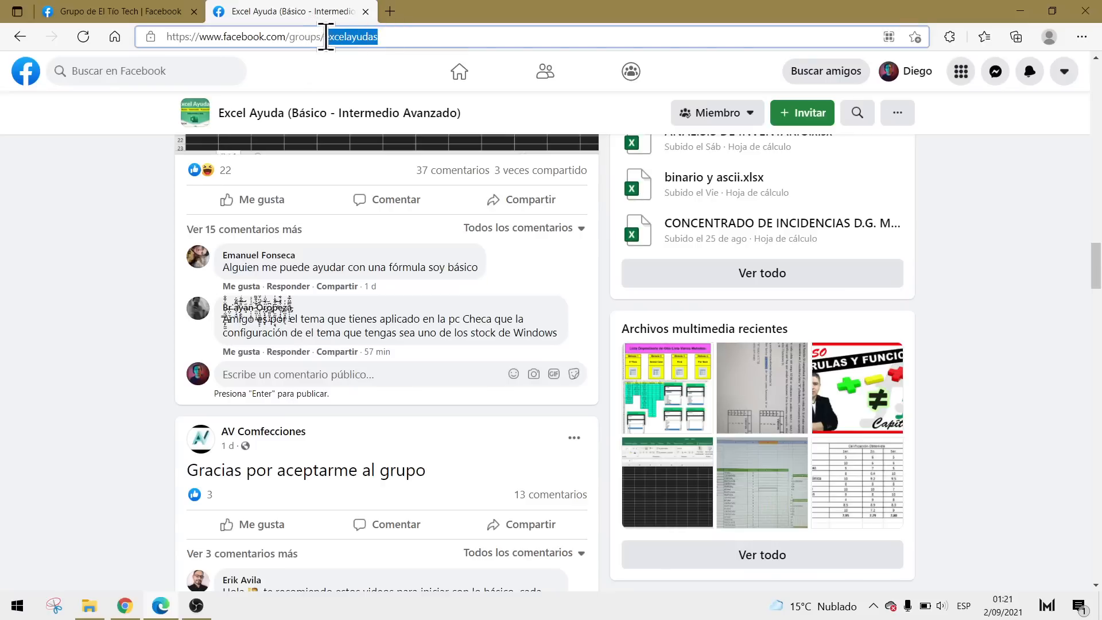
{"action": "left_click", "coordinate": [144, 2]}
{"action": "left_click_drag", "start_coordinate": [407, 37], "coordinate": [328, 38]}
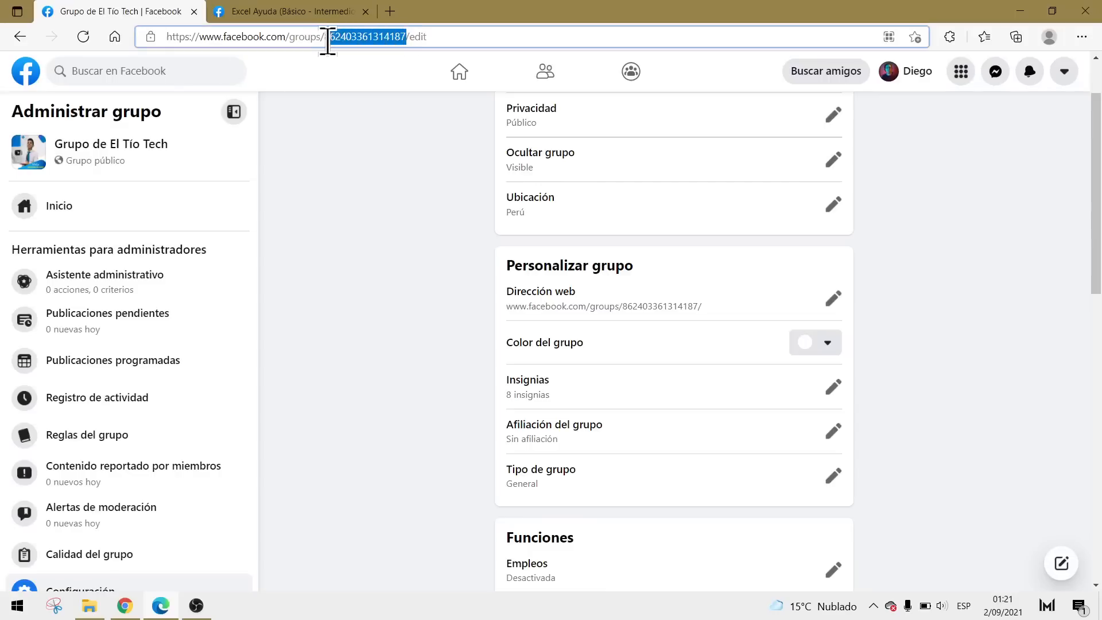
{"action": "left_click", "coordinate": [328, 39]}
{"action": "left_click", "coordinate": [338, 203]}
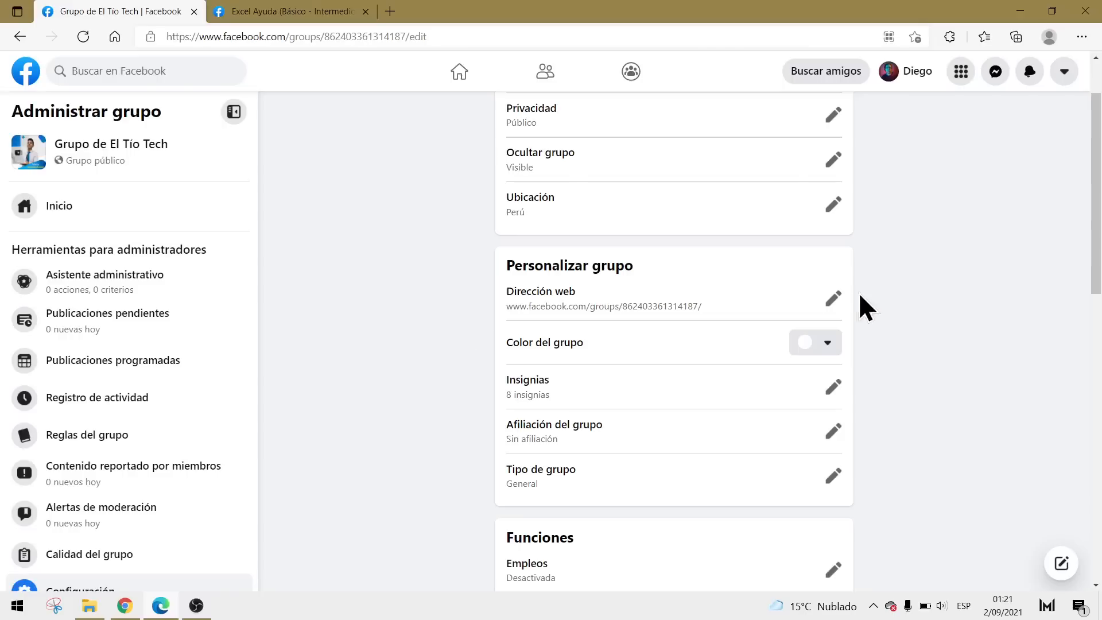
- Enter eltiotech as the group's custom Dirección web
{"action": "left_click", "coordinate": [835, 297]}
{"action": "left_click", "coordinate": [782, 336]}
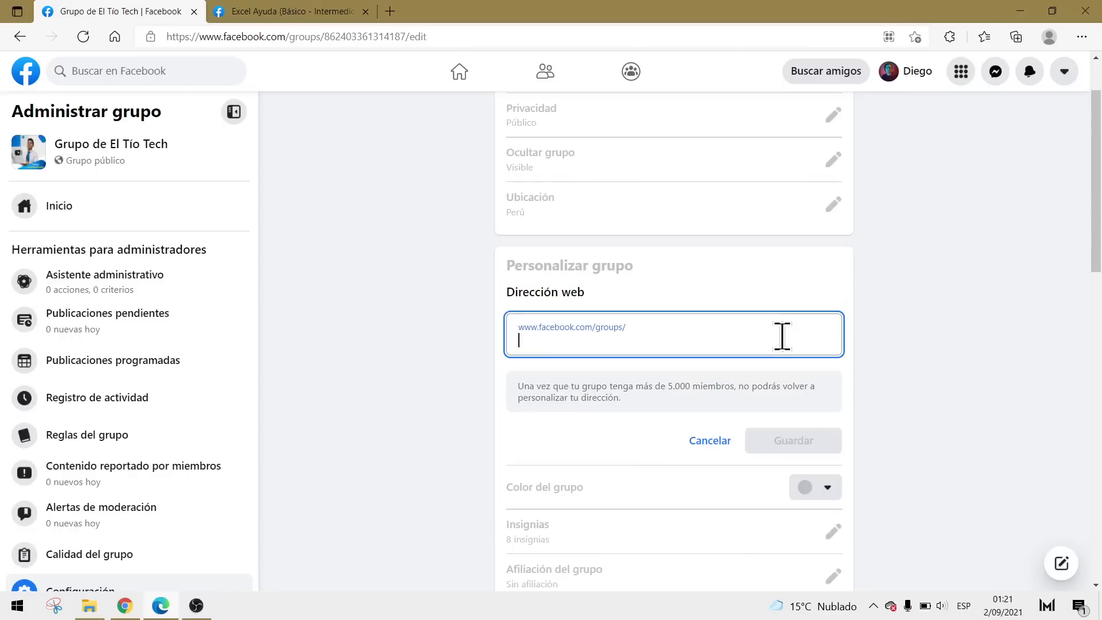
{"action": "type", "text": "eltiotech"}
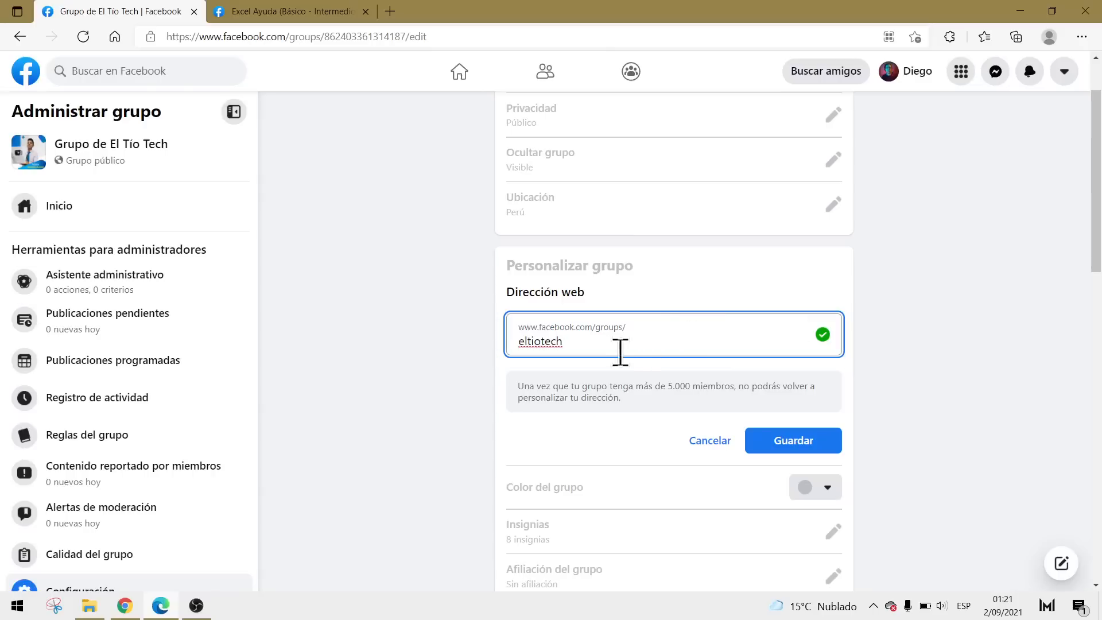
- Try excel as the alias in the group's web address, and restore eltiotech
{"action": "left_click_drag", "start_coordinate": [574, 345], "coordinate": [510, 341]}
{"action": "type", "text": "excel"}
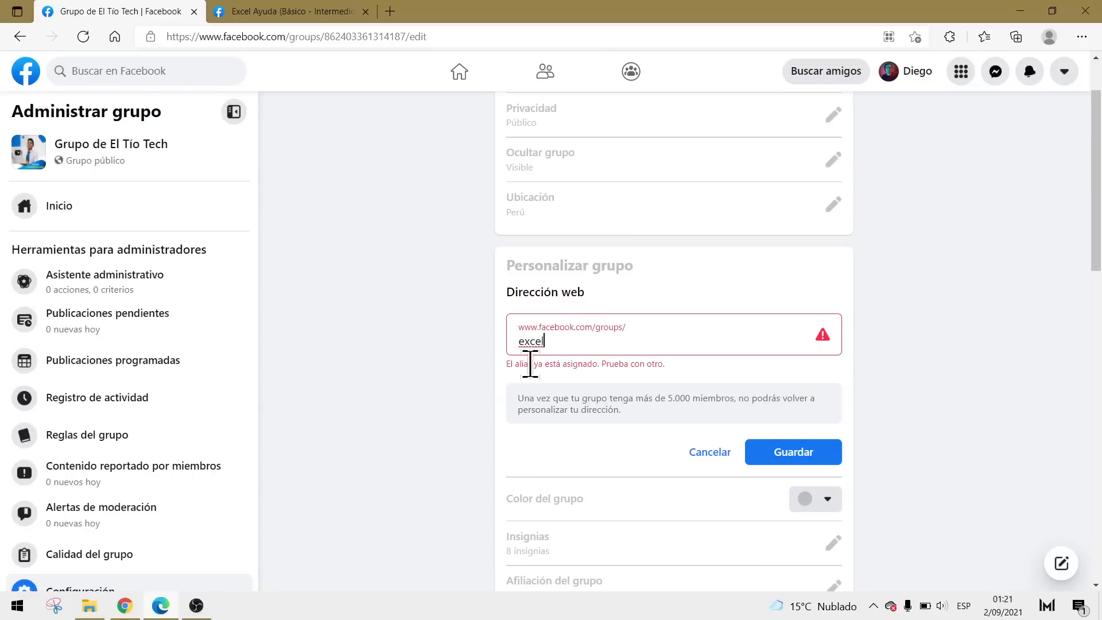
{"action": "left_click_drag", "start_coordinate": [596, 343], "coordinate": [513, 341]}
{"action": "type", "text": "eltiotechj"}
{"action": "key", "text": "BackSpace"}
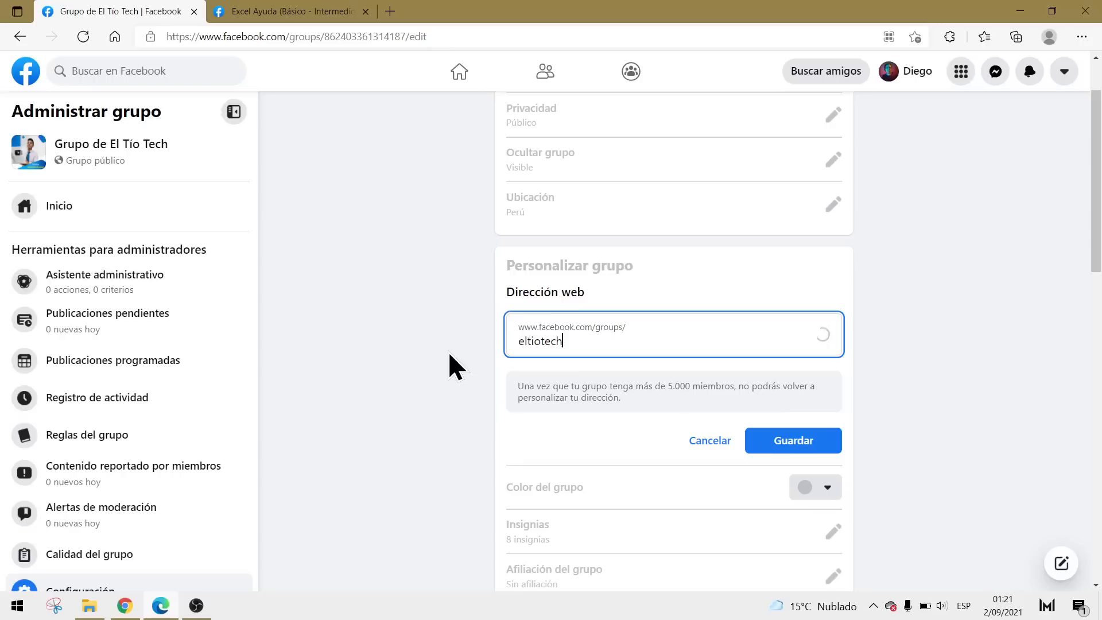
- Save the group's custom web address and check it in the page's URL
{"action": "left_click", "coordinate": [804, 448]}
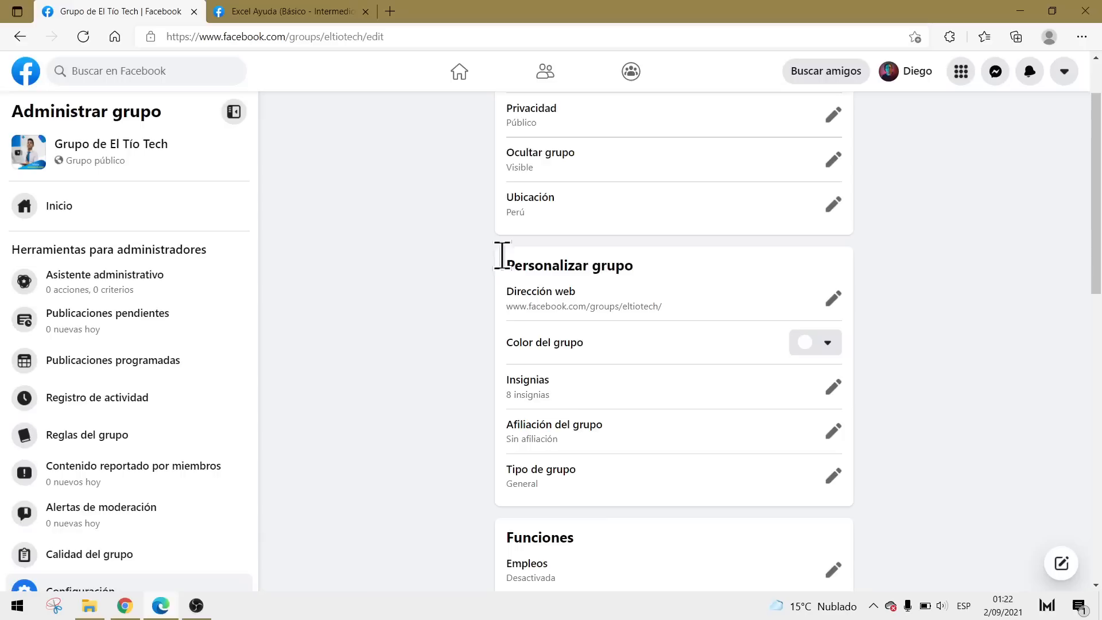
{"action": "left_click_drag", "start_coordinate": [364, 37], "coordinate": [323, 37]}
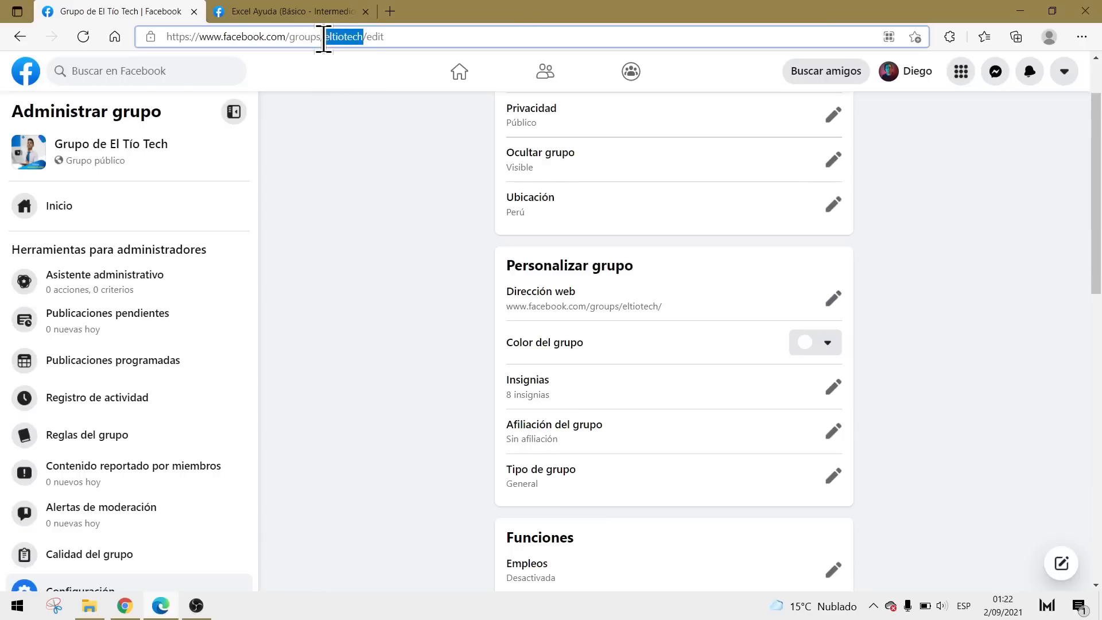
{"action": "left_click", "coordinate": [399, 197]}
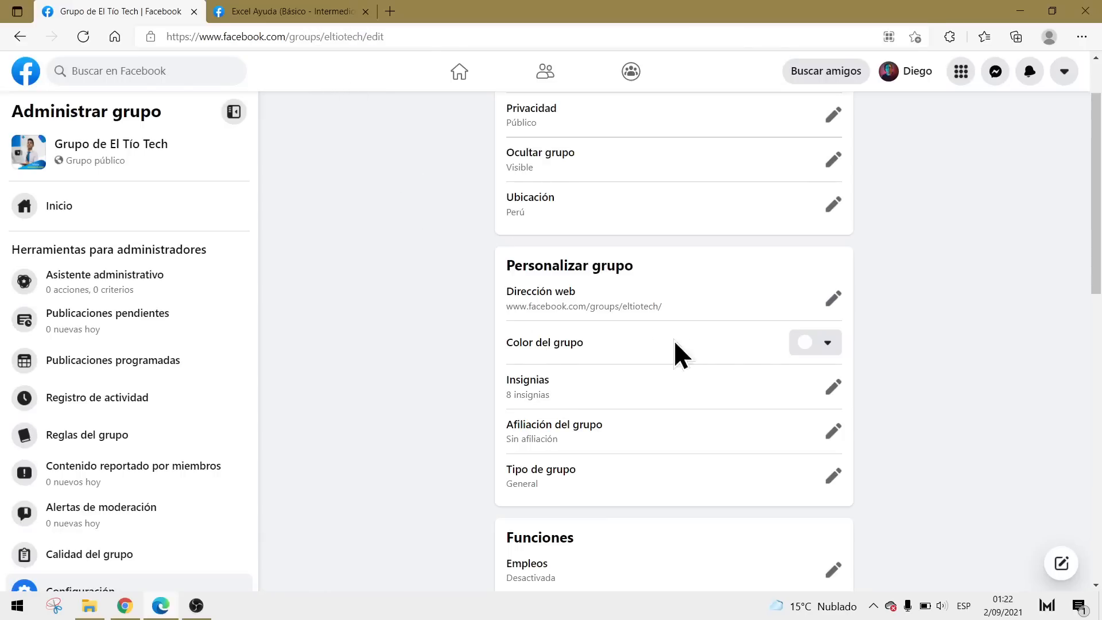
- Set the Color del grupo to the bright blue swatch and save it
{"action": "left_click", "coordinate": [806, 345]}
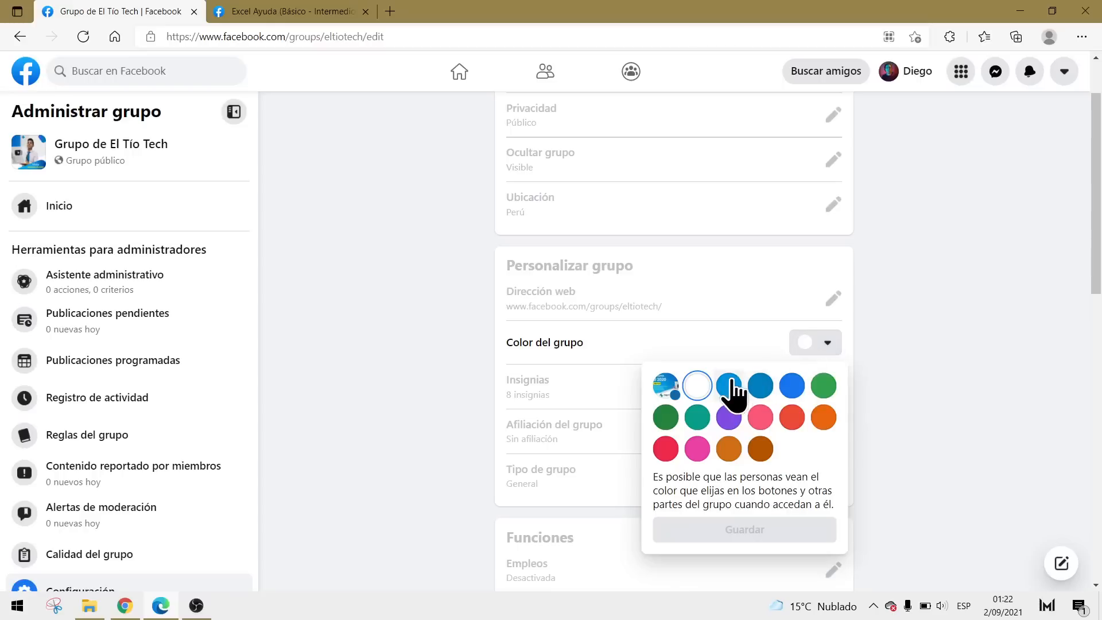
{"action": "left_click", "coordinate": [792, 385]}
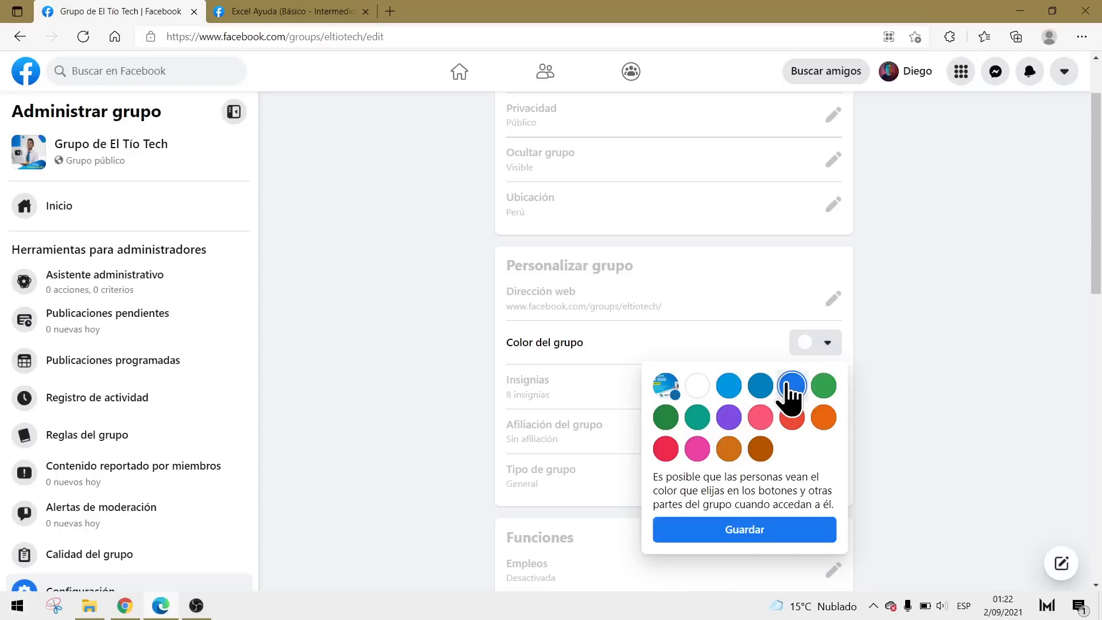
{"action": "left_click", "coordinate": [772, 531]}
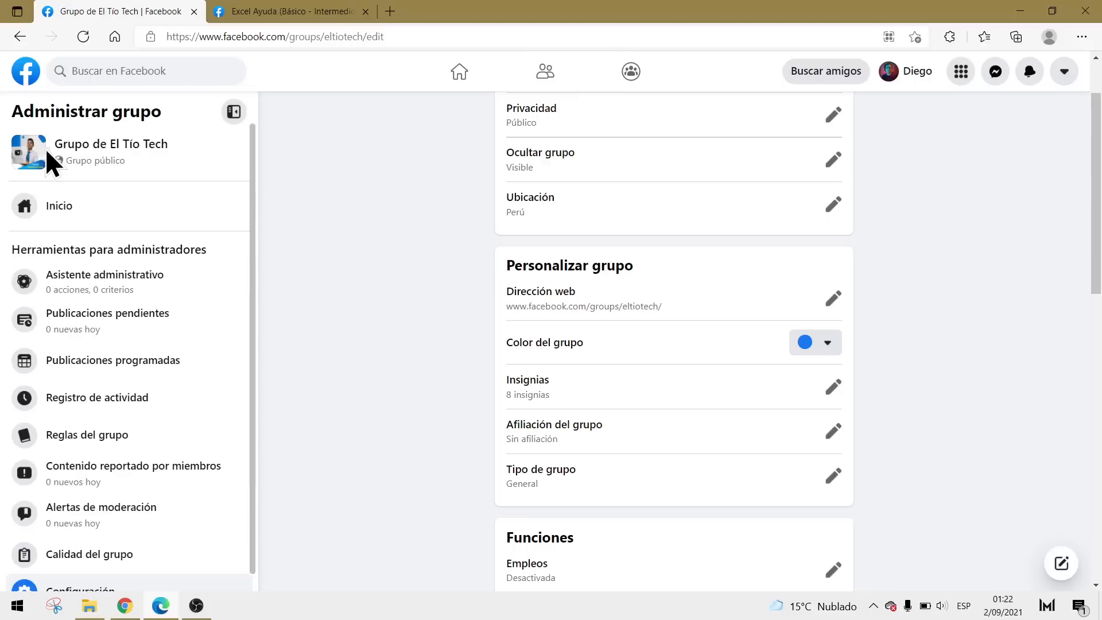
- Open the group's Inicio page in a separate tab beside the settings tab and look through its posts and blue accents
{"action": "right_click", "coordinate": [26, 207]}
{"action": "left_click", "coordinate": [78, 218]}
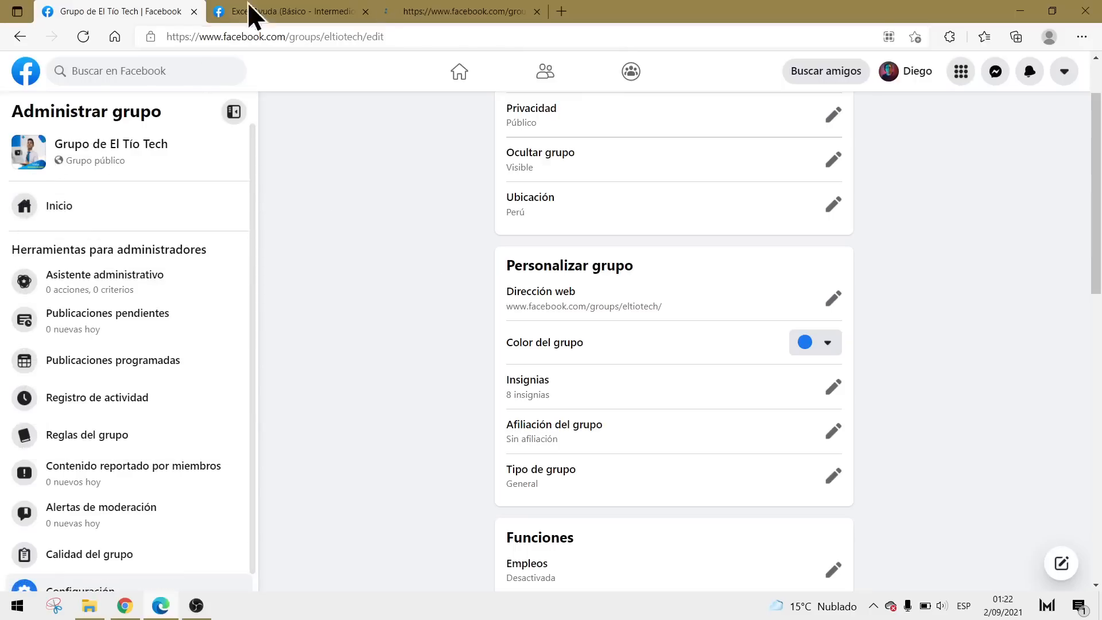
{"action": "left_click_drag", "start_coordinate": [454, 5], "coordinate": [323, 12]}
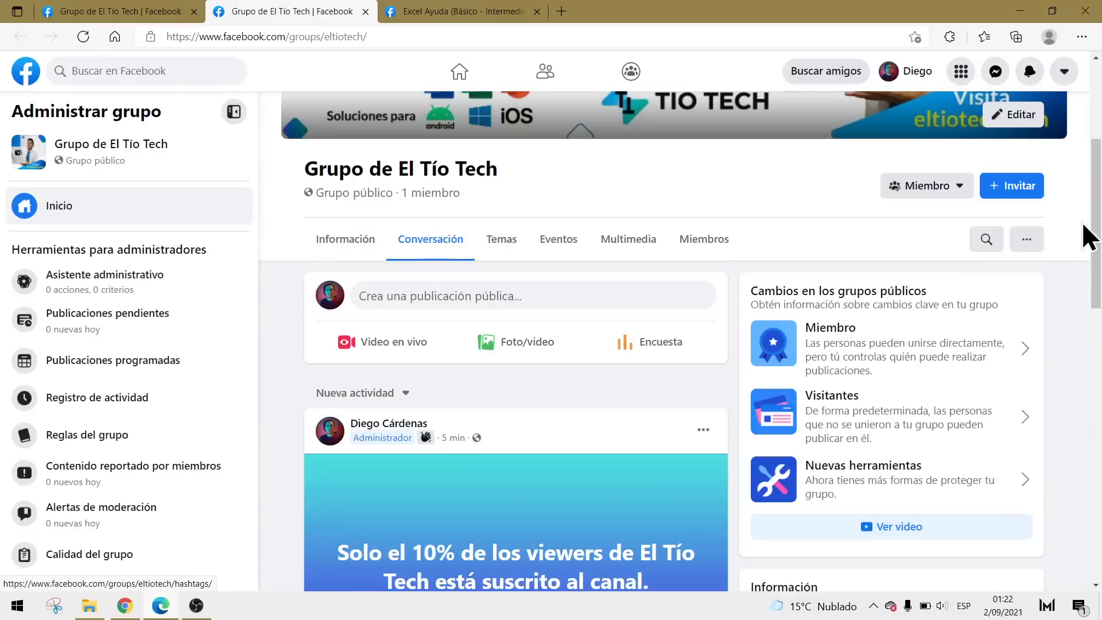
{"action": "scroll", "coordinate": [664, 209], "scroll_direction": "down", "scroll_amount": 8}
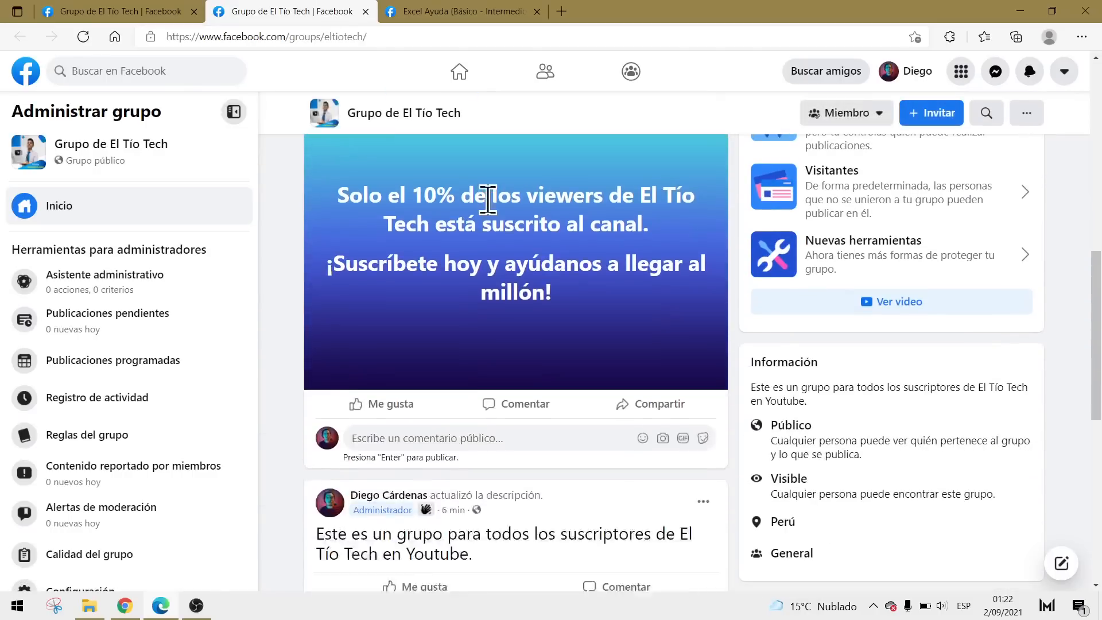
{"action": "scroll", "coordinate": [301, 254], "scroll_direction": "down", "scroll_amount": 4}
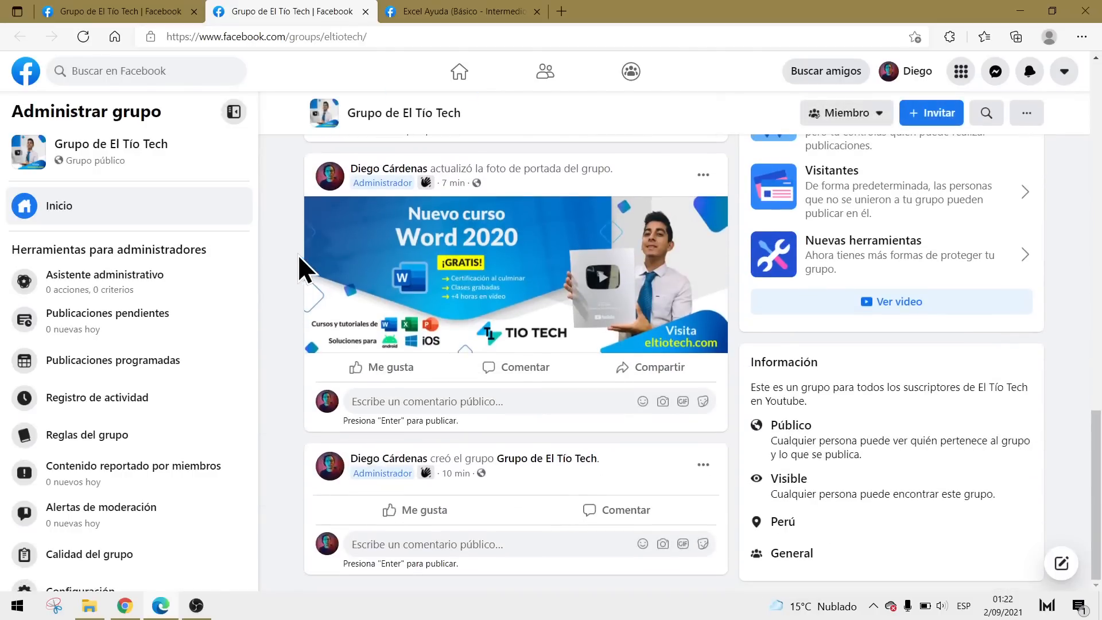
{"action": "scroll", "coordinate": [298, 255], "scroll_direction": "up", "scroll_amount": 12}
- Examine the color accents on the Excel Ayuda group page and compare them with the new group's page
{"action": "left_click", "coordinate": [474, 13]}
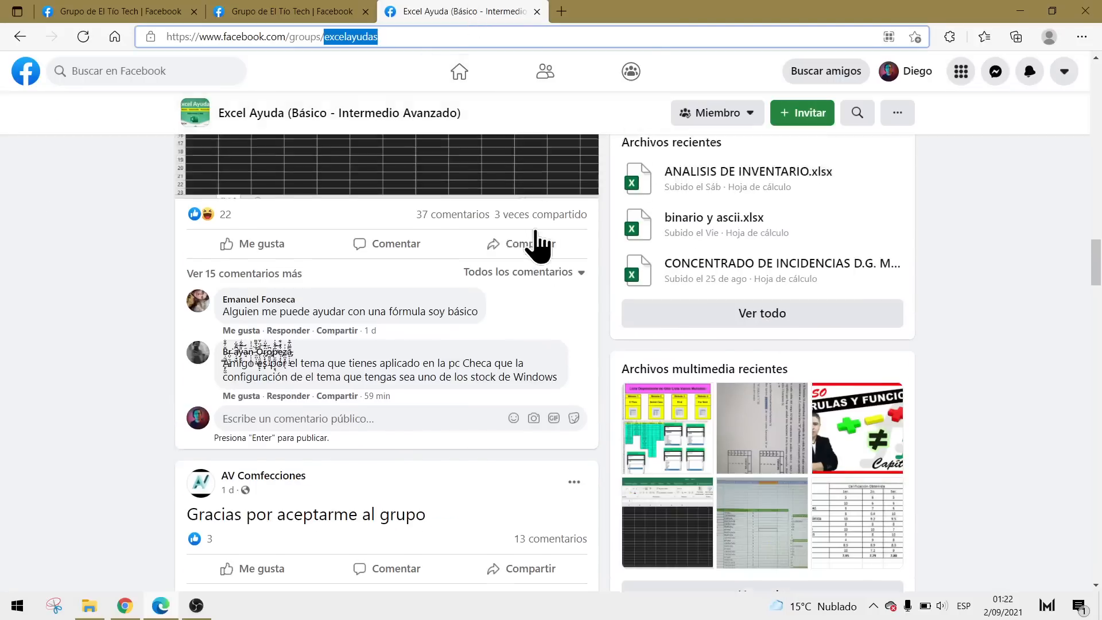
{"action": "scroll", "coordinate": [763, 211], "scroll_direction": "up", "scroll_amount": 5}
{"action": "scroll", "coordinate": [792, 167], "scroll_direction": "up", "scroll_amount": 10}
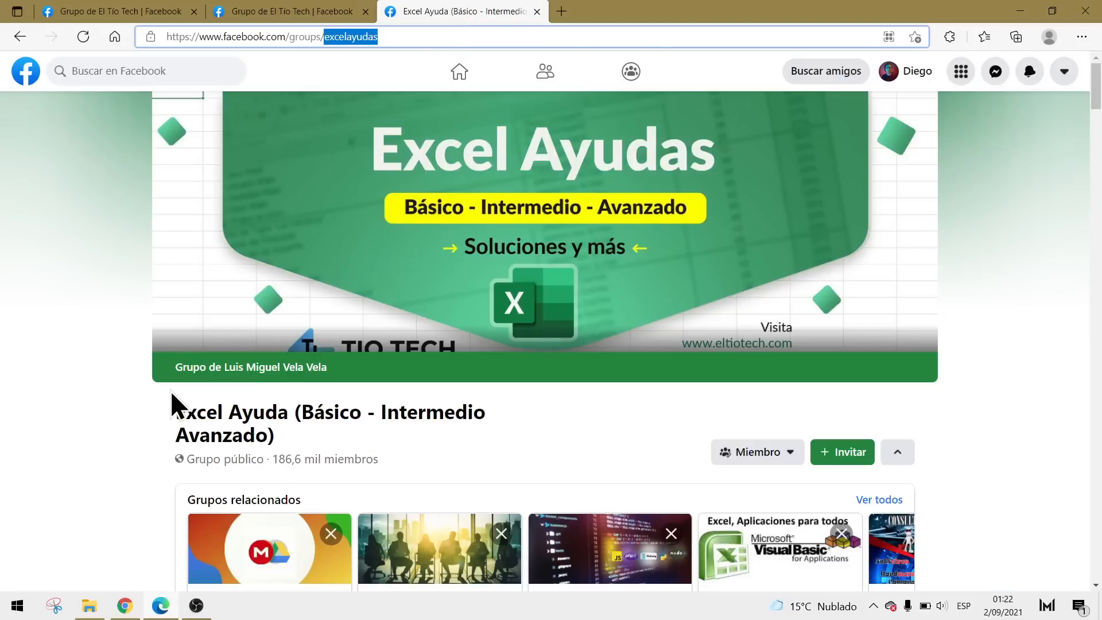
{"action": "scroll", "coordinate": [170, 397], "scroll_direction": "down", "scroll_amount": 4}
{"action": "scroll", "coordinate": [350, 261], "scroll_direction": "down", "scroll_amount": 5}
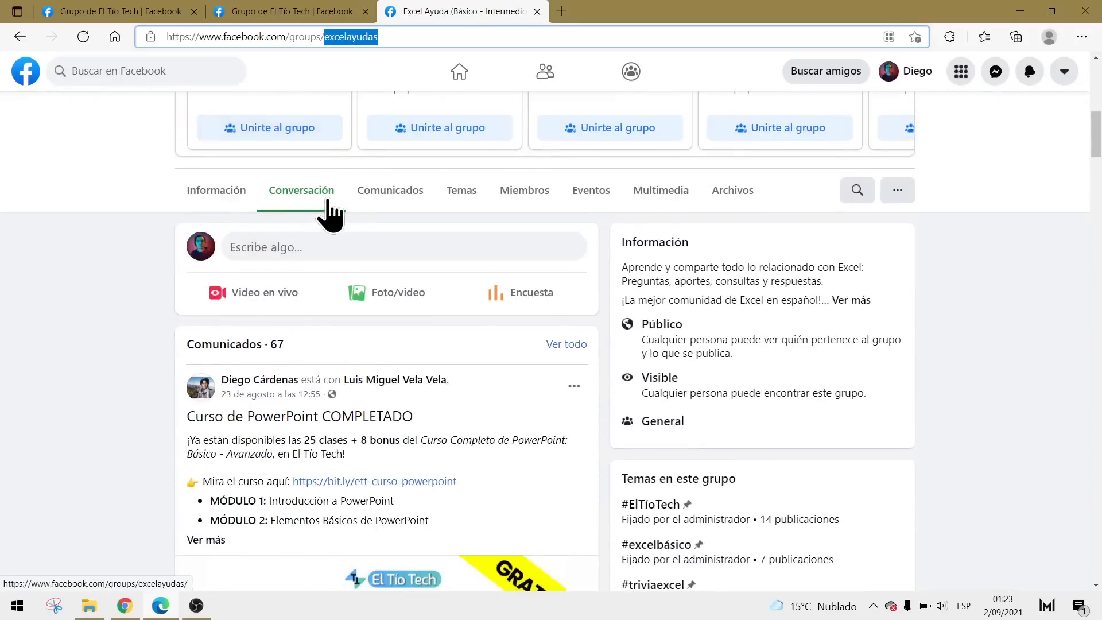
{"action": "left_click", "coordinate": [280, 2]}
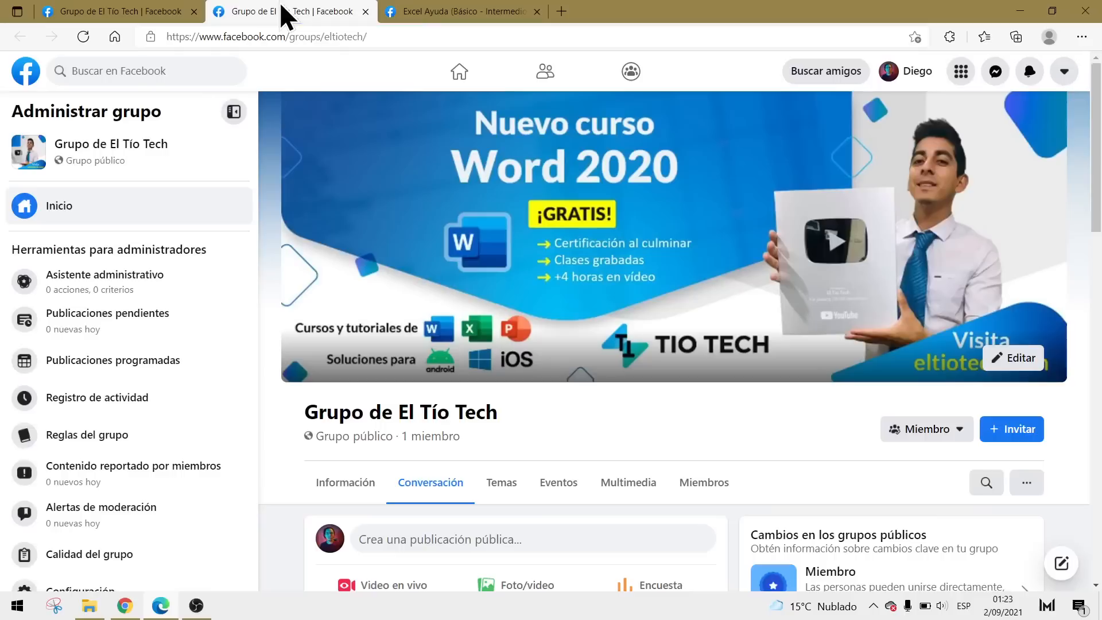
- Return to the group settings, open Insignias and review the list of available member badges
{"action": "key", "text": "ctrl+shift+Tab"}
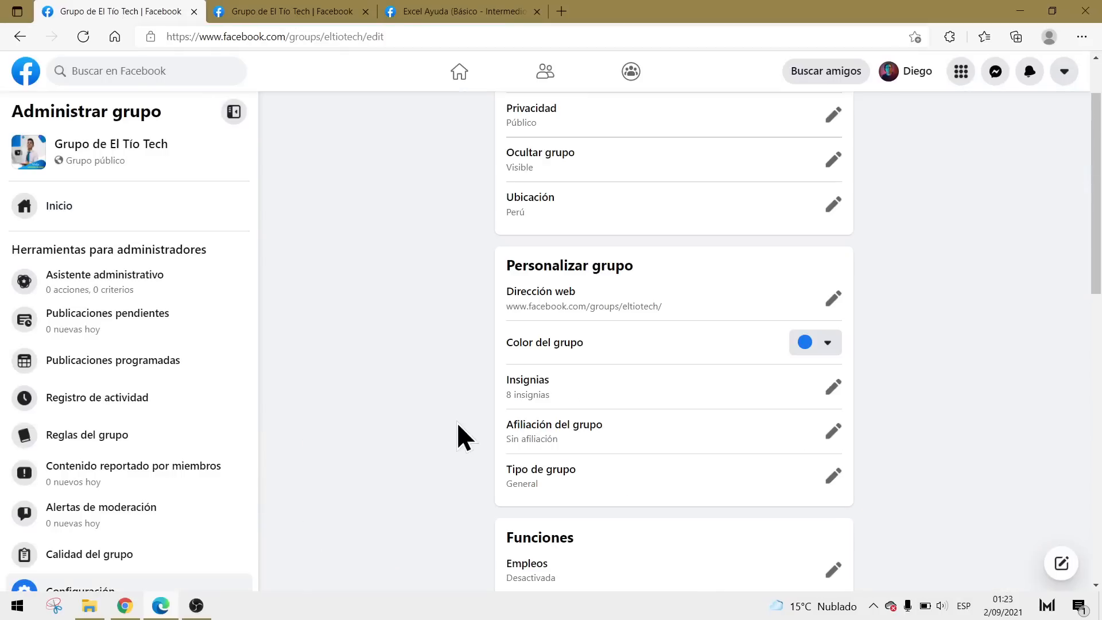
{"action": "left_click", "coordinate": [831, 387]}
{"action": "scroll", "coordinate": [607, 368], "scroll_direction": "down", "scroll_amount": 4}
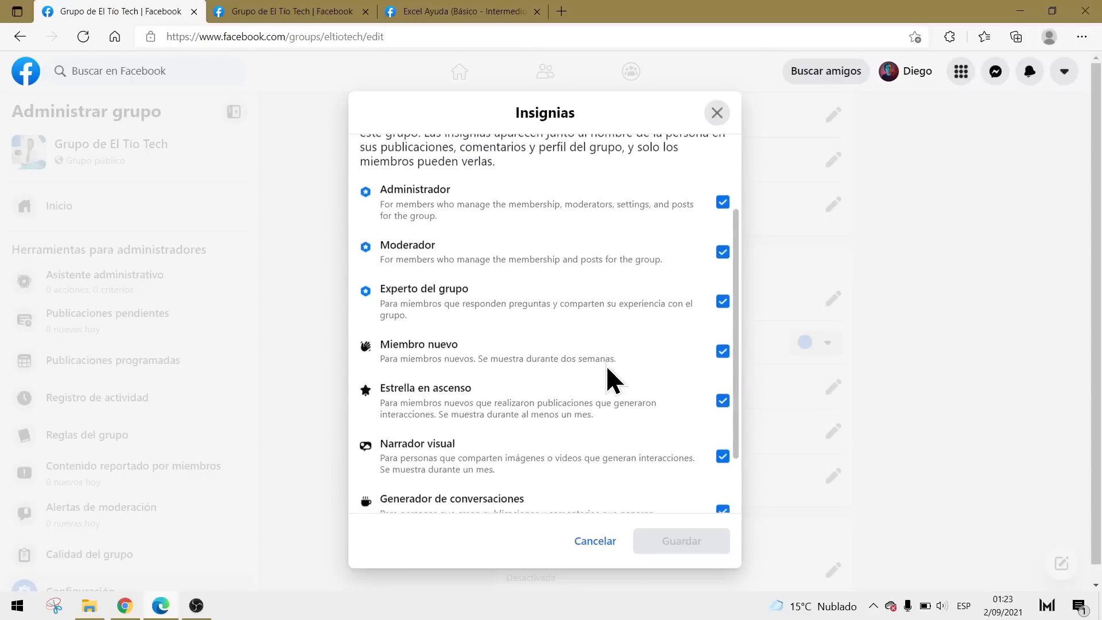
{"action": "scroll", "coordinate": [607, 368], "scroll_direction": "up", "scroll_amount": 4}
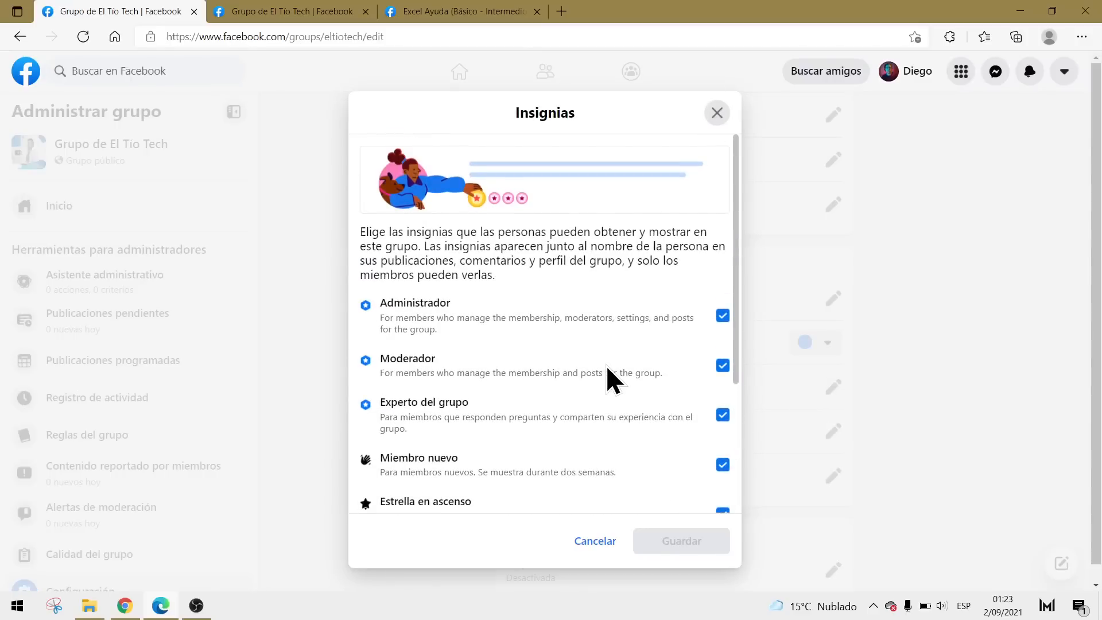
{"action": "scroll", "coordinate": [606, 372], "scroll_direction": "down", "scroll_amount": 3}
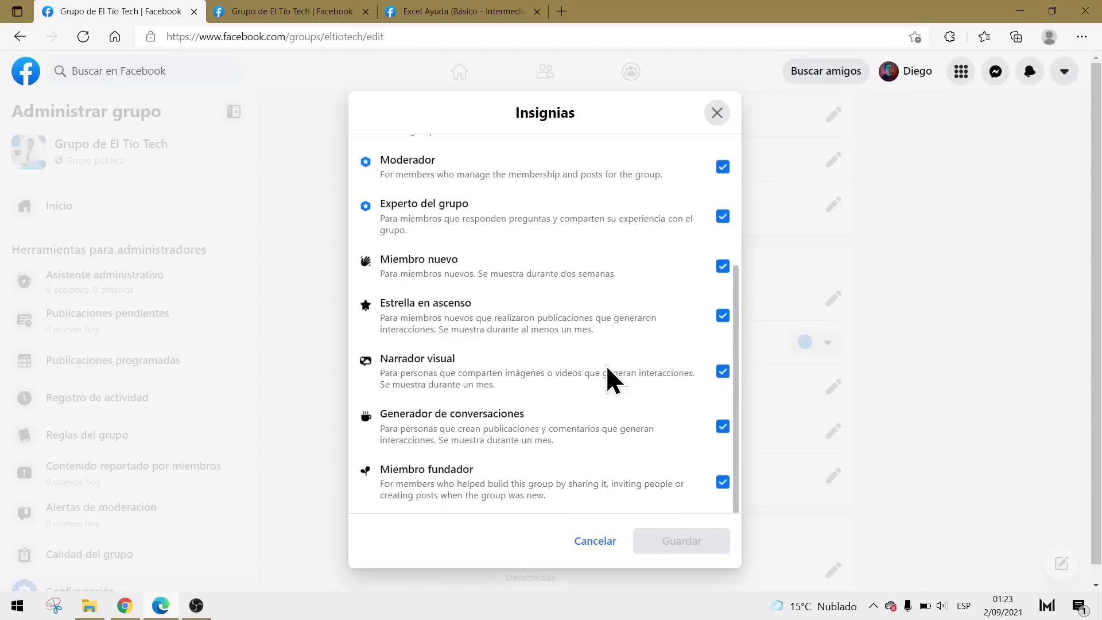
{"action": "scroll", "coordinate": [606, 365], "scroll_direction": "up", "scroll_amount": 3}
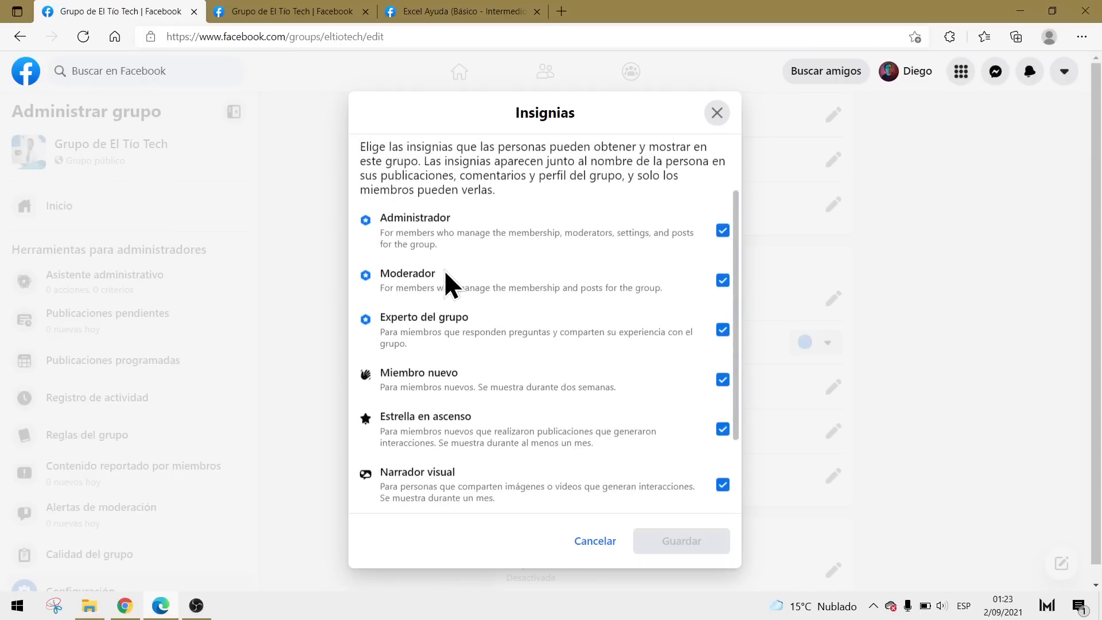
{"action": "scroll", "coordinate": [482, 320], "scroll_direction": "down", "scroll_amount": 1}
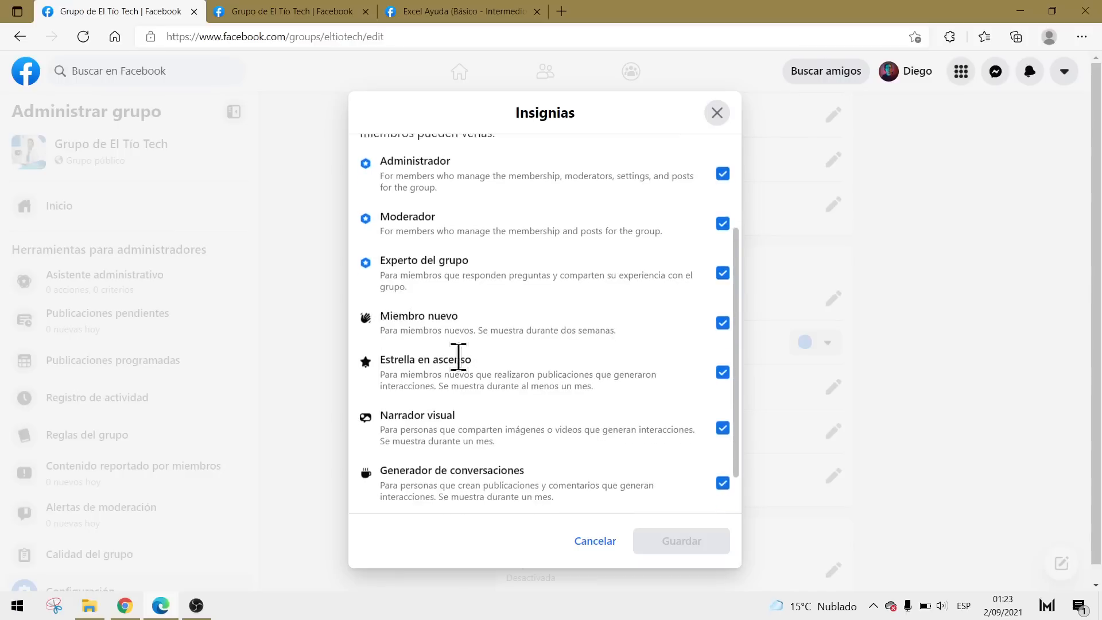
{"action": "scroll", "coordinate": [462, 356], "scroll_direction": "down", "scroll_amount": 1}
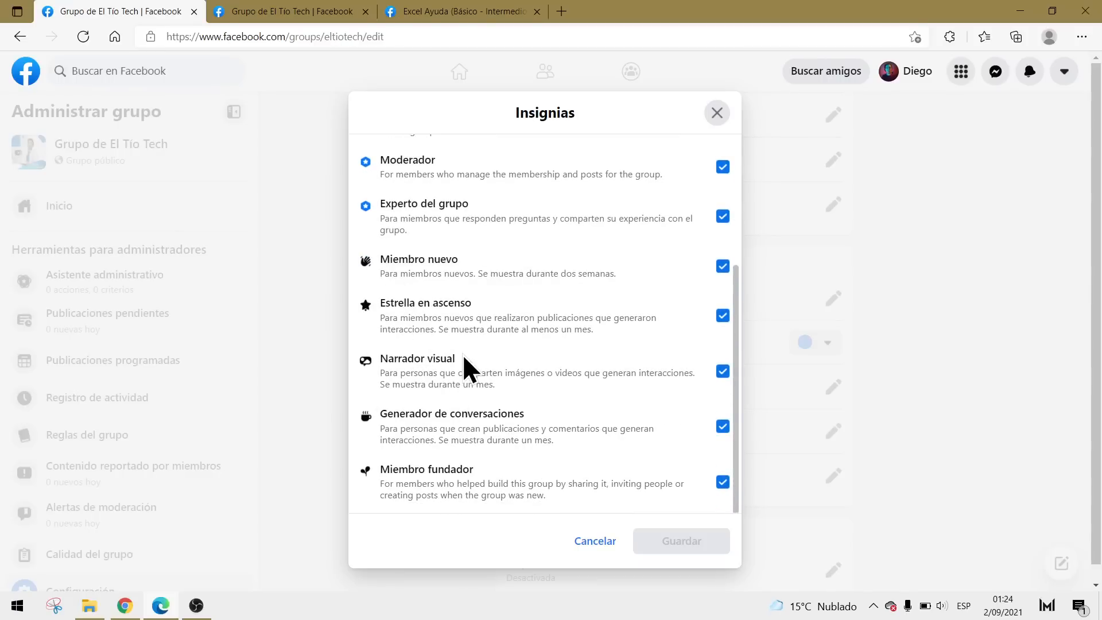
- Examine the member badges shown beside names in the Excel Ayuda group's posts and comments, including Respuestas valiosas, Miembro nuevo and Moderador
{"action": "left_click", "coordinate": [461, 12]}
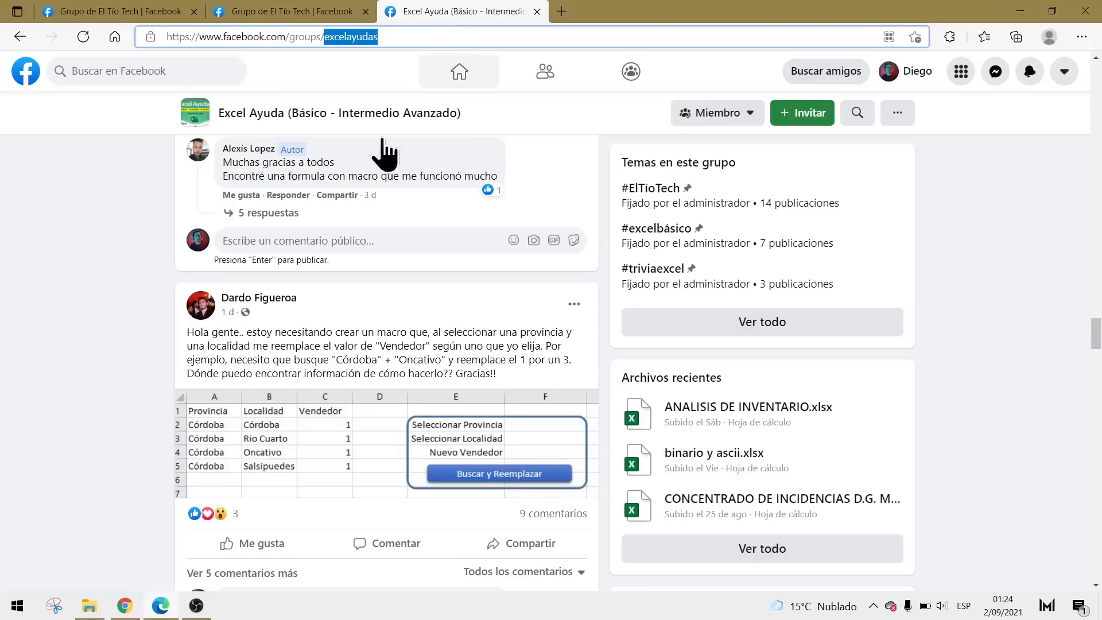
{"action": "scroll", "coordinate": [152, 338], "scroll_direction": "up", "scroll_amount": 1}
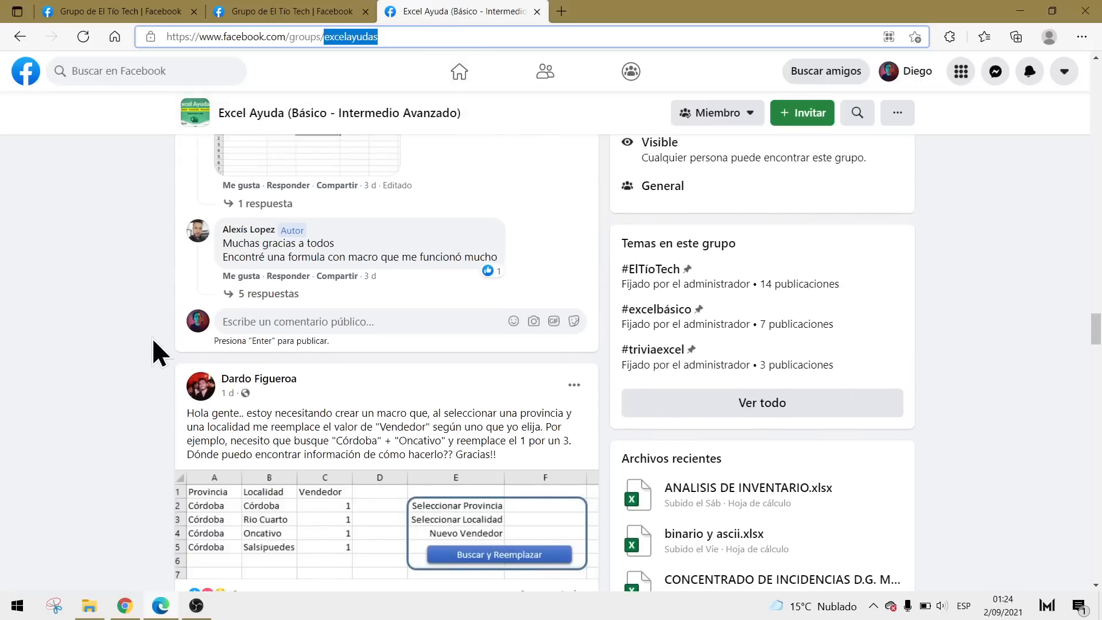
{"action": "scroll", "coordinate": [152, 338], "scroll_direction": "down", "scroll_amount": 4}
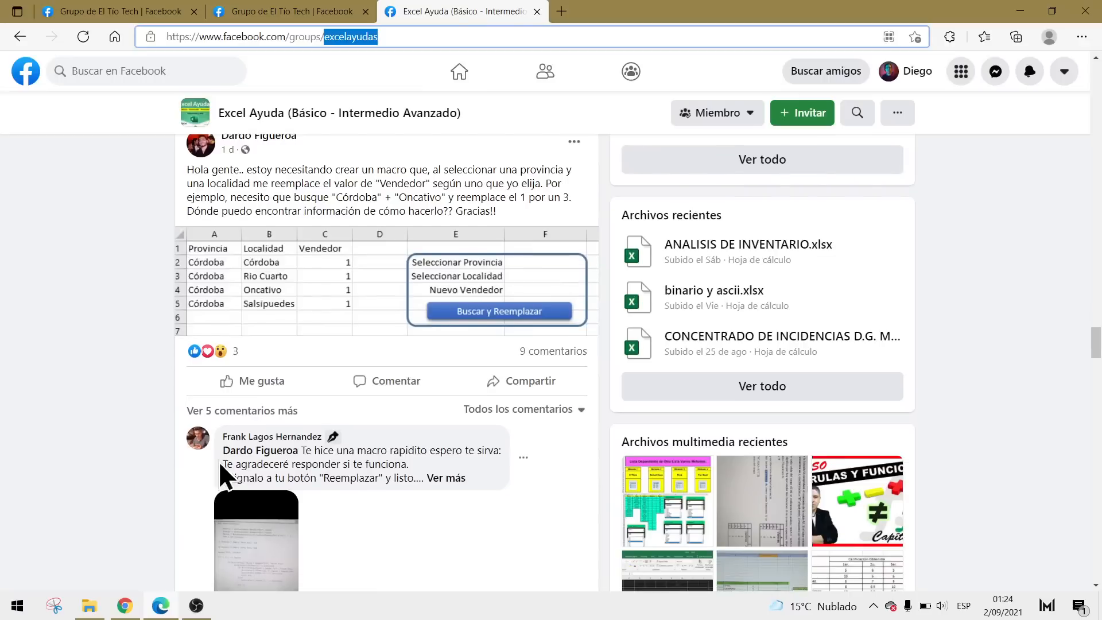
{"action": "mouse_move", "coordinate": [336, 440]}
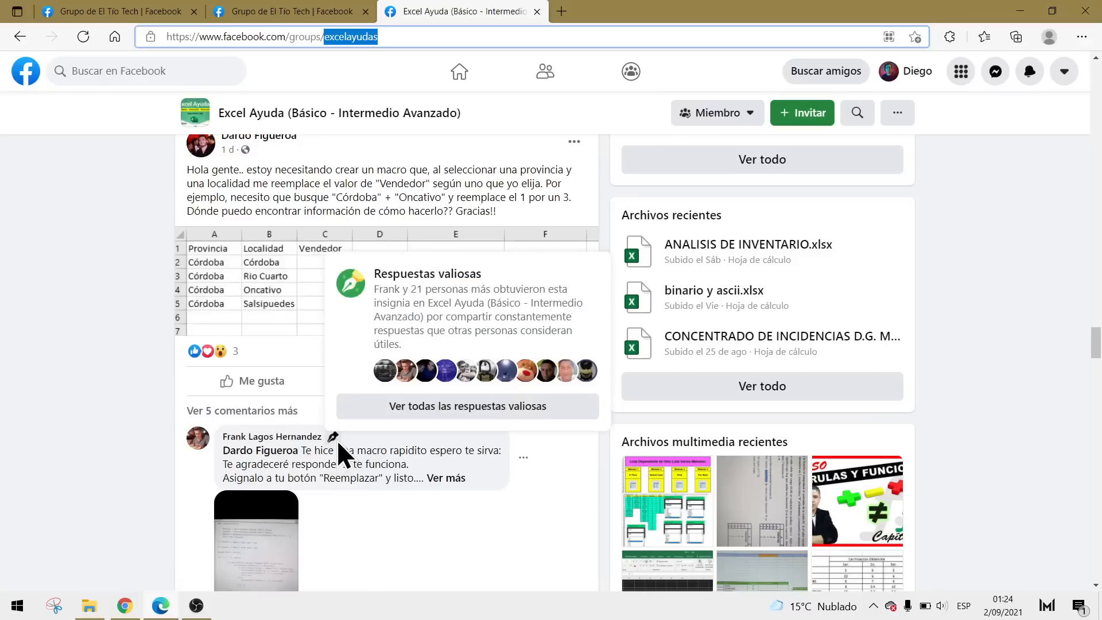
{"action": "scroll", "coordinate": [137, 411], "scroll_direction": "up", "scroll_amount": 2}
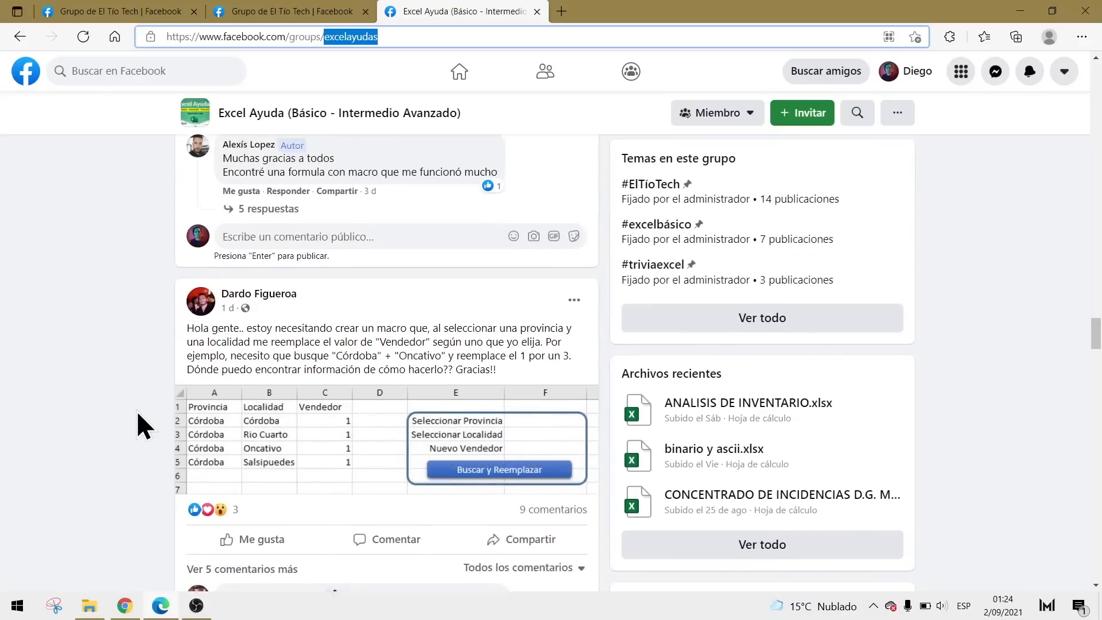
{"action": "scroll", "coordinate": [137, 411], "scroll_direction": "down", "scroll_amount": 5}
{"action": "scroll", "coordinate": [136, 411], "scroll_direction": "down", "scroll_amount": 10}
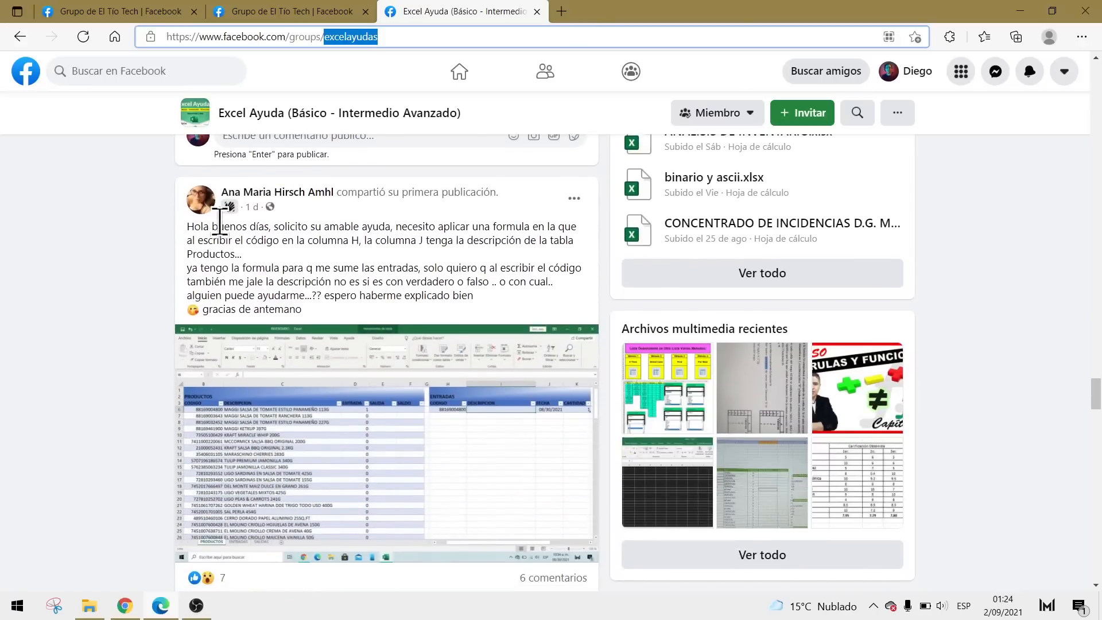
{"action": "mouse_move", "coordinate": [232, 211]}
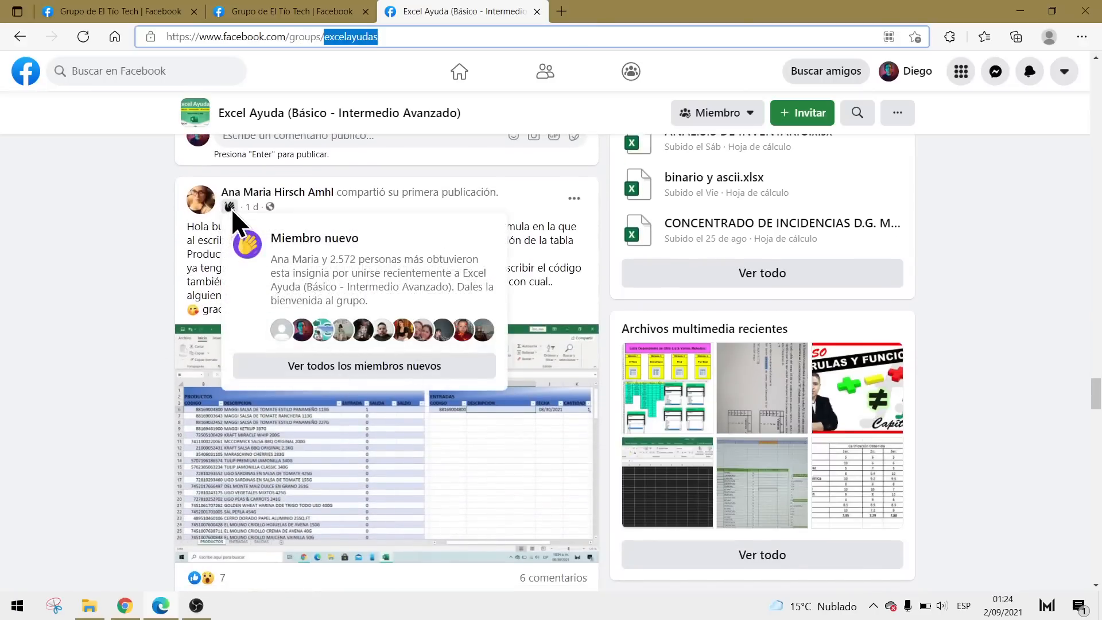
{"action": "scroll", "coordinate": [149, 311], "scroll_direction": "down", "scroll_amount": 10}
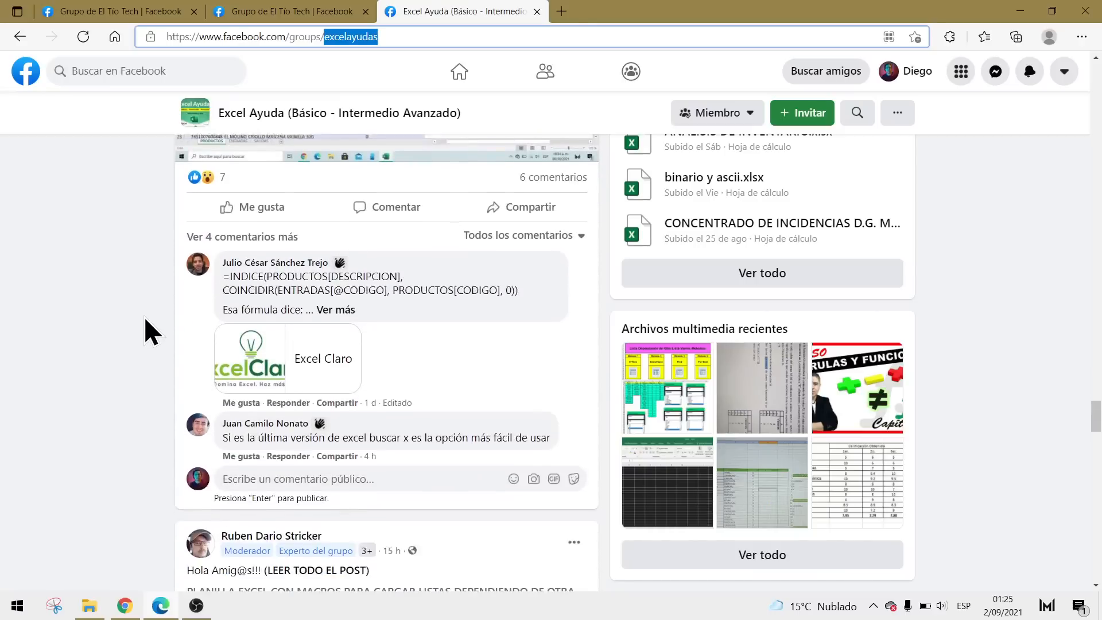
{"action": "scroll", "coordinate": [144, 330], "scroll_direction": "down", "scroll_amount": 3}
{"action": "mouse_move", "coordinate": [247, 304]}
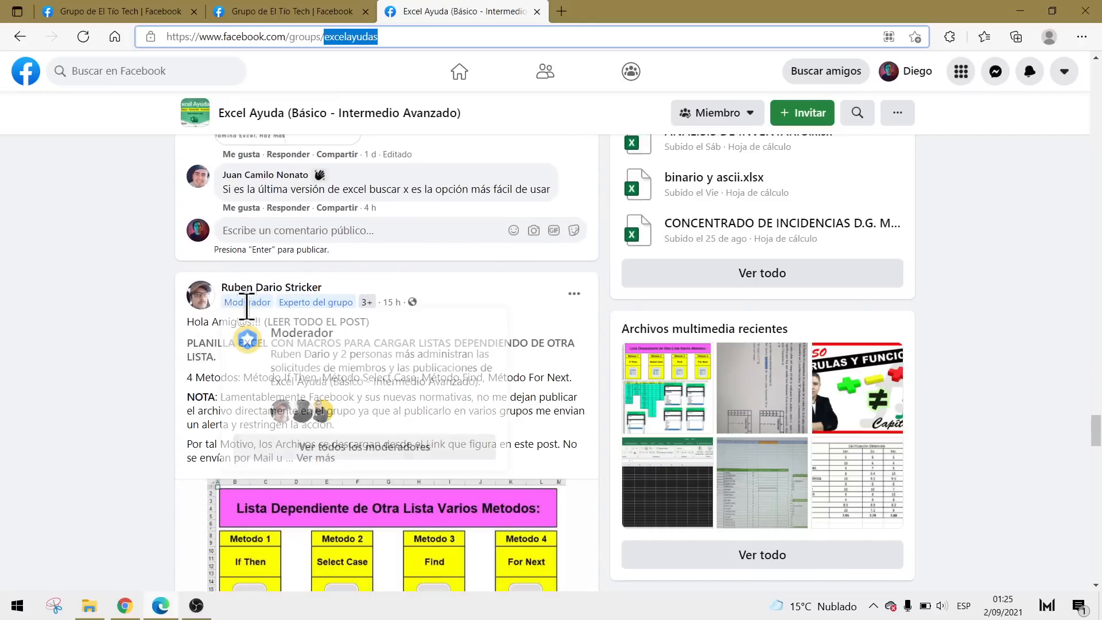
{"action": "mouse_move", "coordinate": [323, 302]}
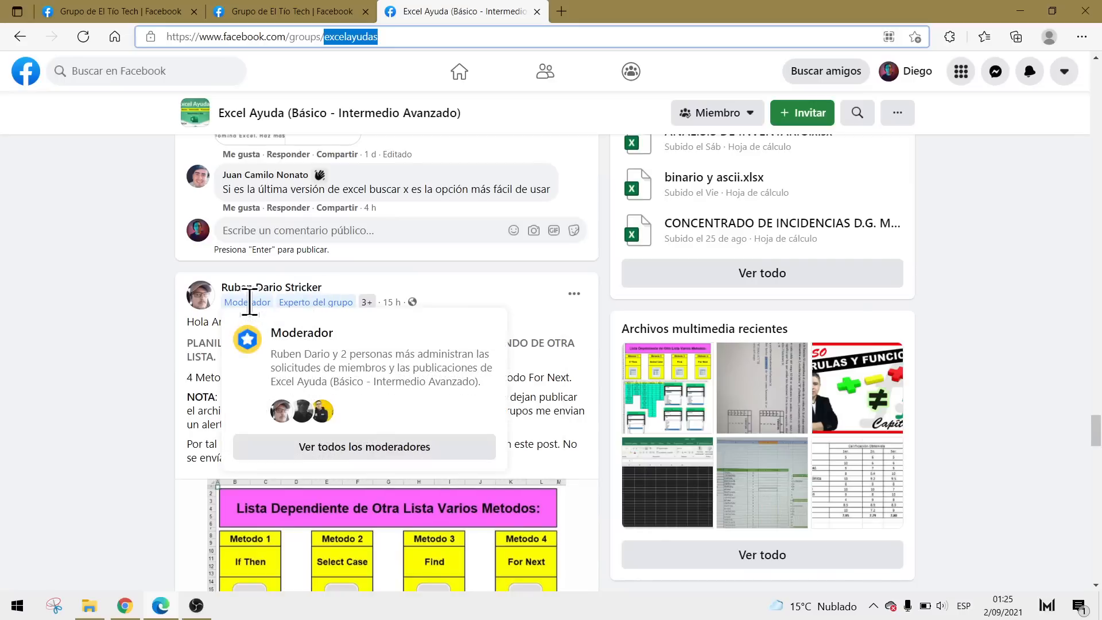
- Go back to the new group's settings, review its Insignias list again and close it without changes
{"action": "left_click", "coordinate": [158, 12]}
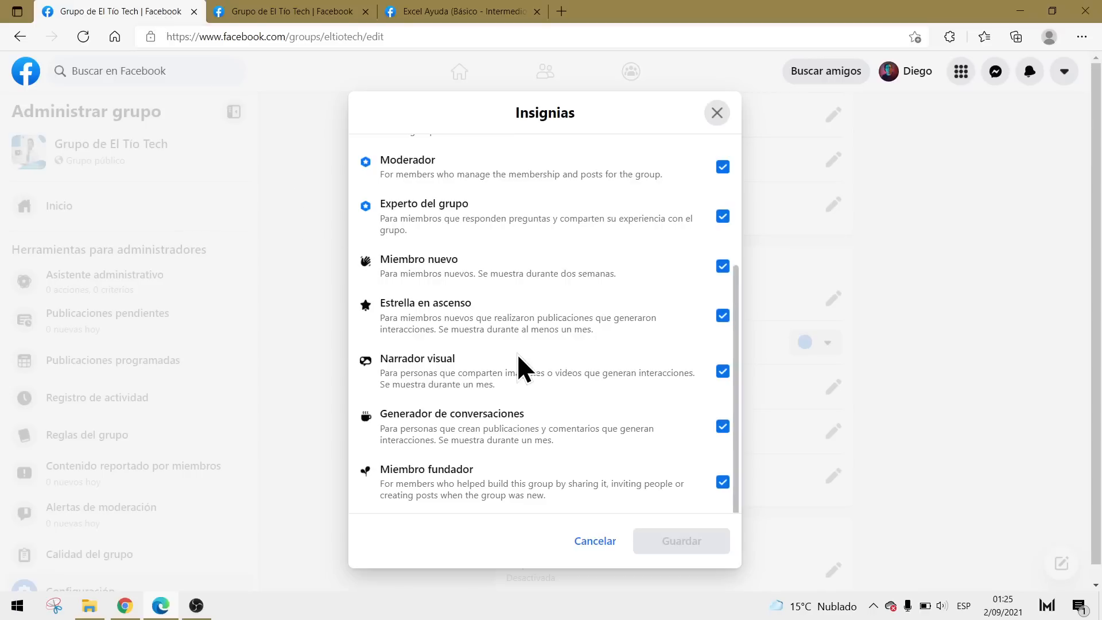
{"action": "scroll", "coordinate": [535, 374], "scroll_direction": "up", "scroll_amount": 5}
{"action": "scroll", "coordinate": [565, 276], "scroll_direction": "down", "scroll_amount": 5}
{"action": "left_click", "coordinate": [715, 112]}
{"action": "scroll", "coordinate": [769, 396], "scroll_direction": "down", "scroll_amount": 3}
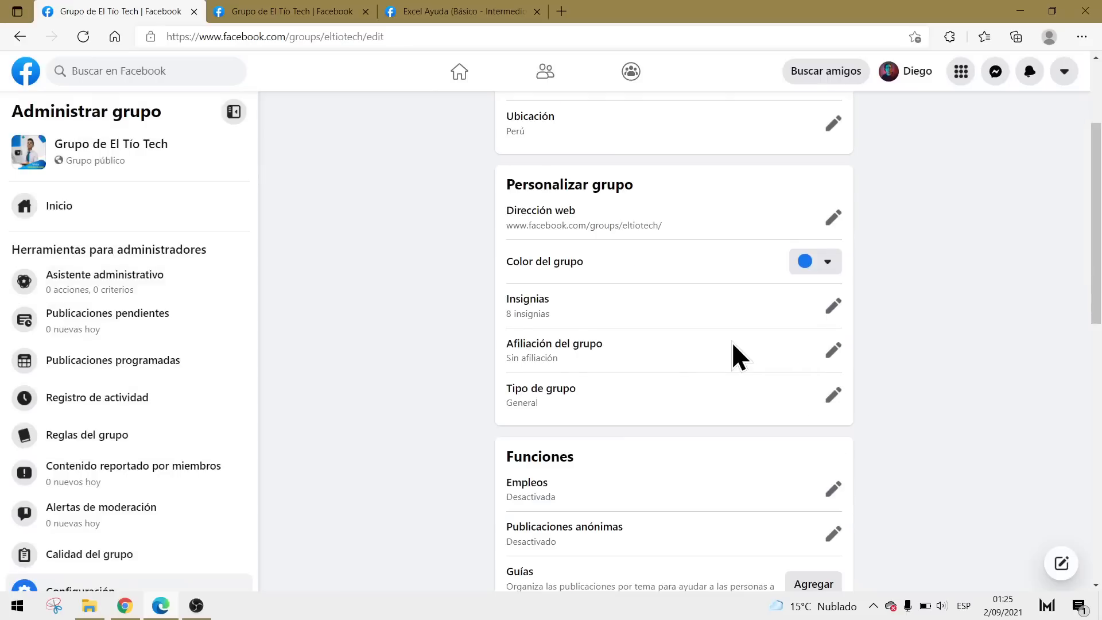
{"action": "scroll", "coordinate": [722, 333], "scroll_direction": "up", "scroll_amount": 1}
- Check how the group affiliation is displayed beneath the cover image of the Excel Ayuda group
{"action": "left_click", "coordinate": [454, 11]}
{"action": "scroll", "coordinate": [354, 322], "scroll_direction": "up", "scroll_amount": 10}
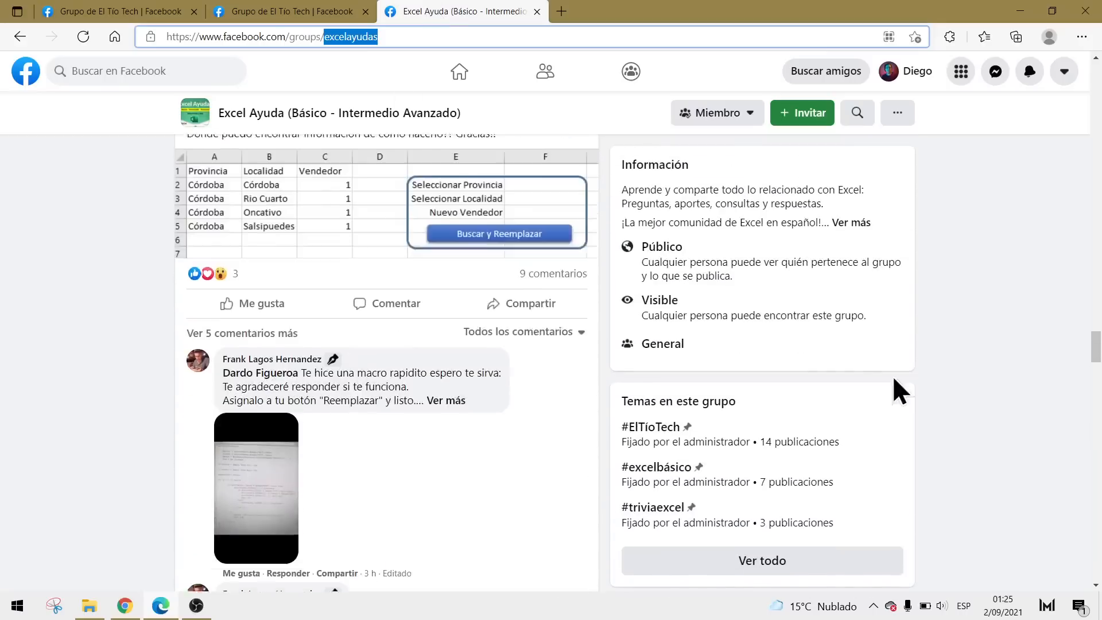
{"action": "left_click_drag", "start_coordinate": [1097, 360], "coordinate": [1099, 70]}
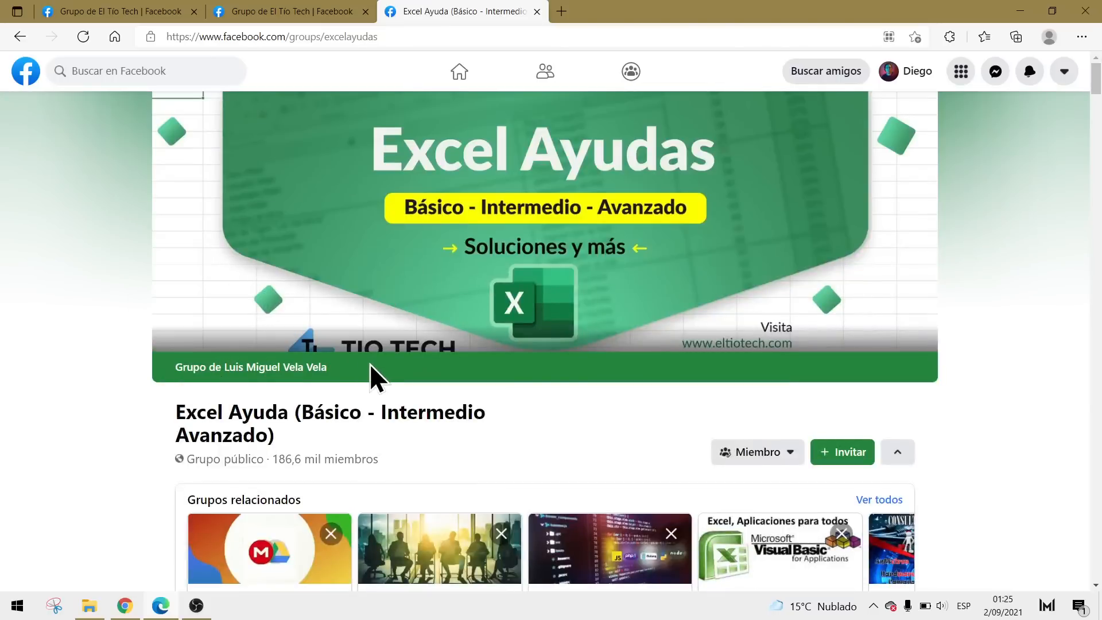
- In the new group's settings, turn on Afiliación del grupo with the administrator's own profile and save it
{"action": "left_click", "coordinate": [144, 6]}
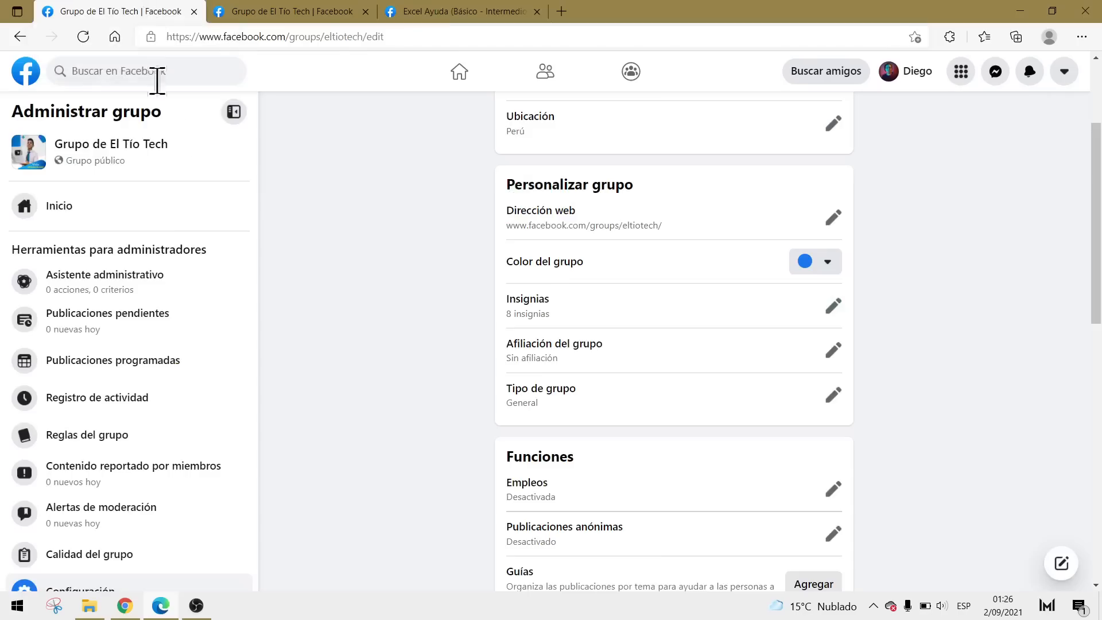
{"action": "left_click", "coordinate": [833, 350]}
{"action": "left_click", "coordinate": [698, 351]}
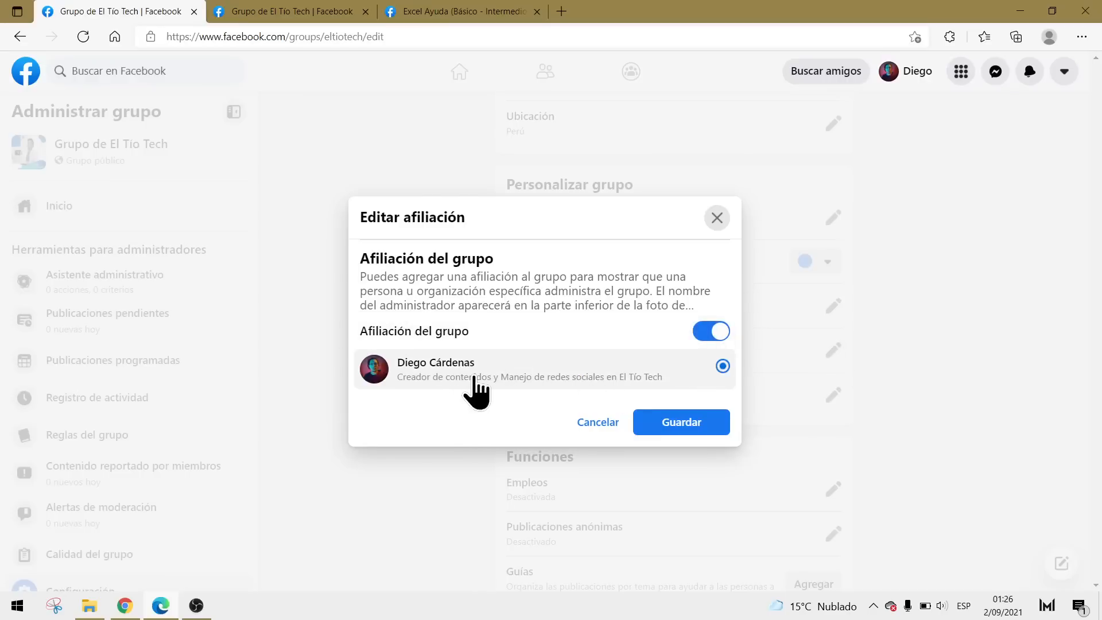
{"action": "left_click", "coordinate": [674, 422]}
- Reload the new group's Inicio page and check the affiliation banner beneath its cover image
{"action": "left_click", "coordinate": [279, 11]}
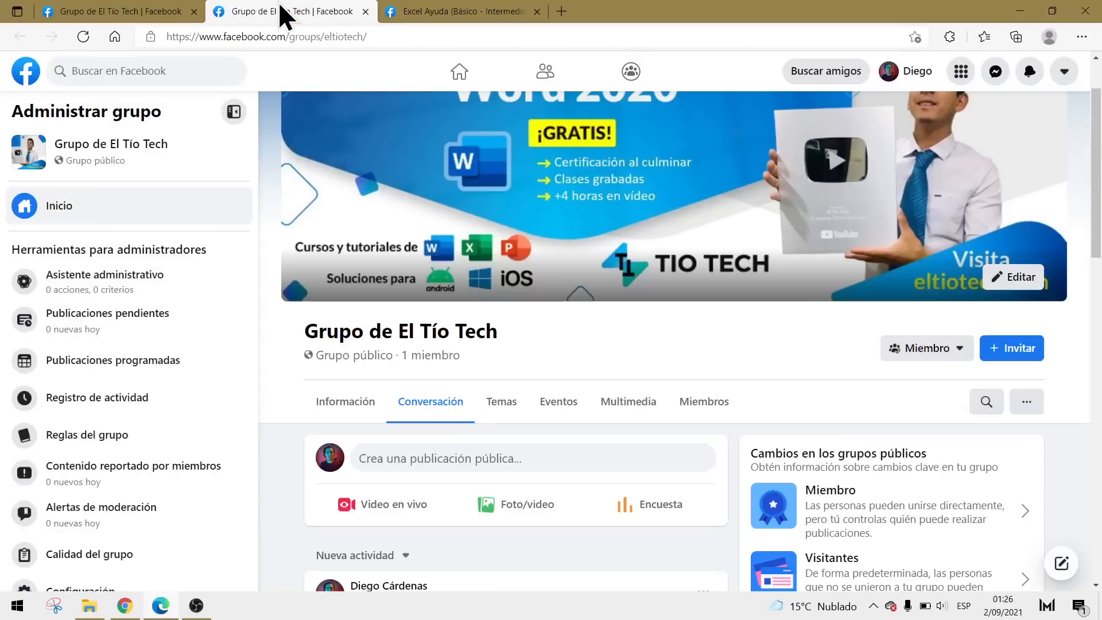
{"action": "left_click", "coordinate": [83, 36]}
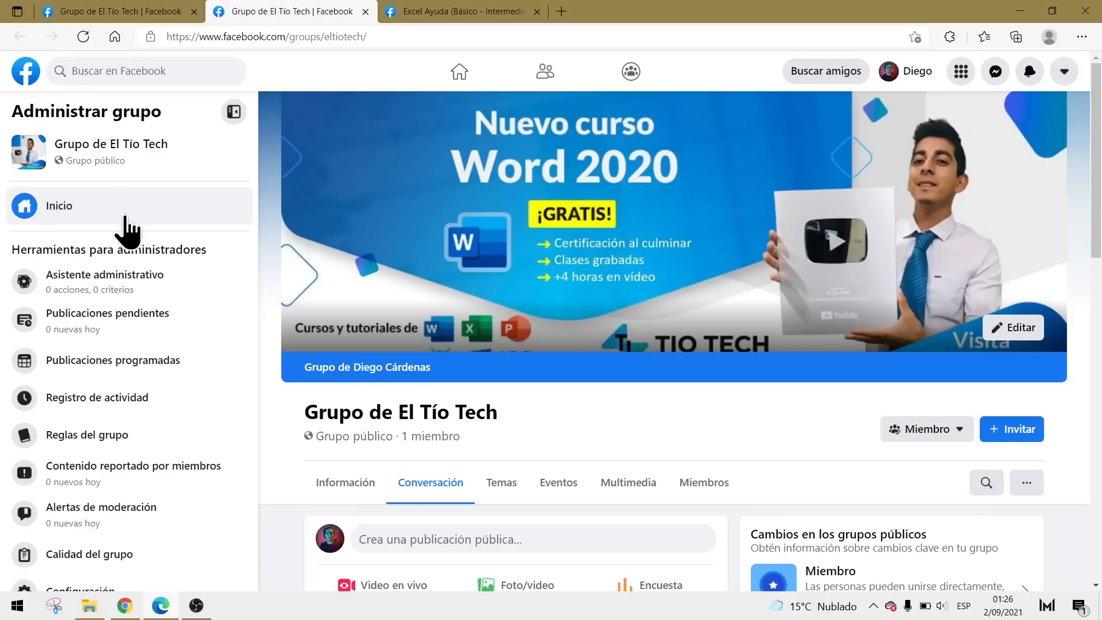
{"action": "scroll", "coordinate": [388, 342], "scroll_direction": "down", "scroll_amount": 3}
{"action": "scroll", "coordinate": [344, 327], "scroll_direction": "up", "scroll_amount": 4}
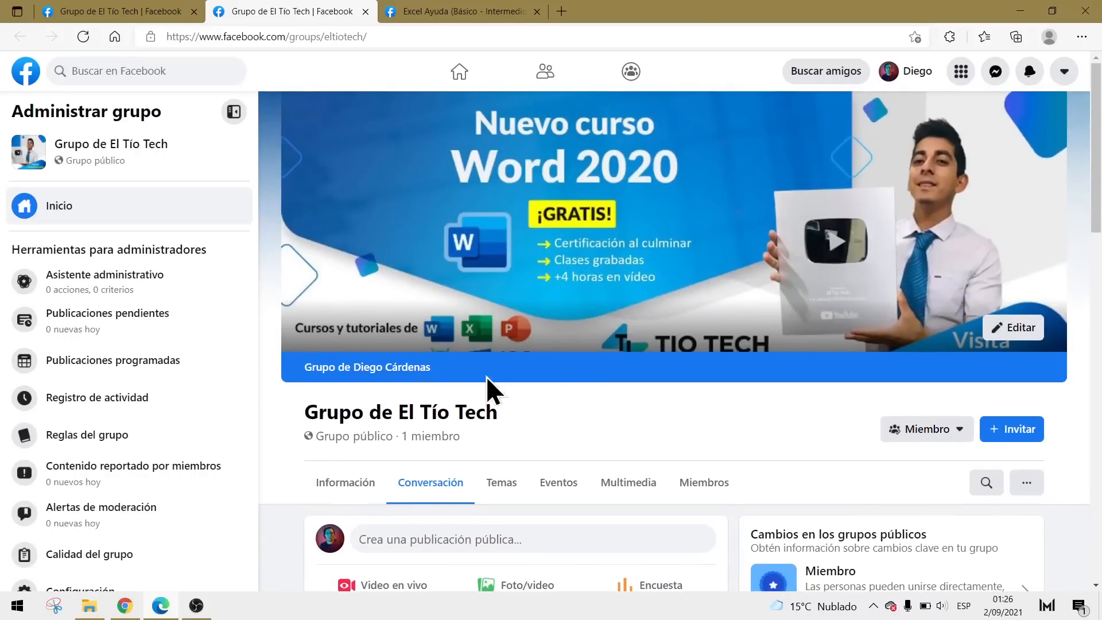
- Return to the group settings, open Tipo de grupo and select Compraventa
{"action": "left_click", "coordinate": [122, 7]}
{"action": "scroll", "coordinate": [618, 364], "scroll_direction": "down", "scroll_amount": 1}
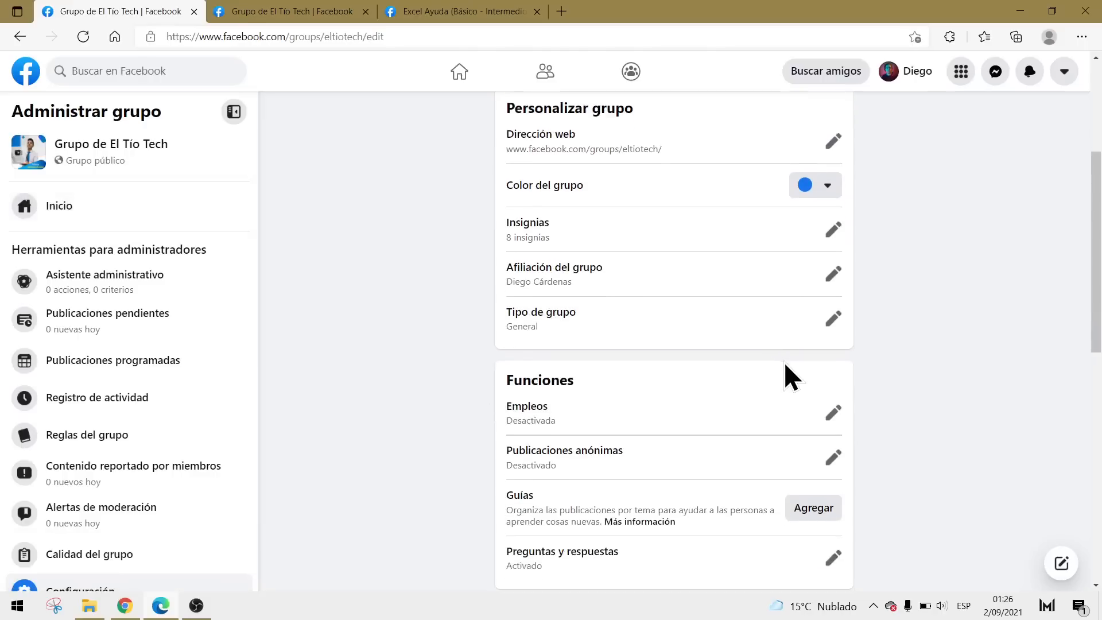
{"action": "scroll", "coordinate": [586, 391], "scroll_direction": "up", "scroll_amount": 1}
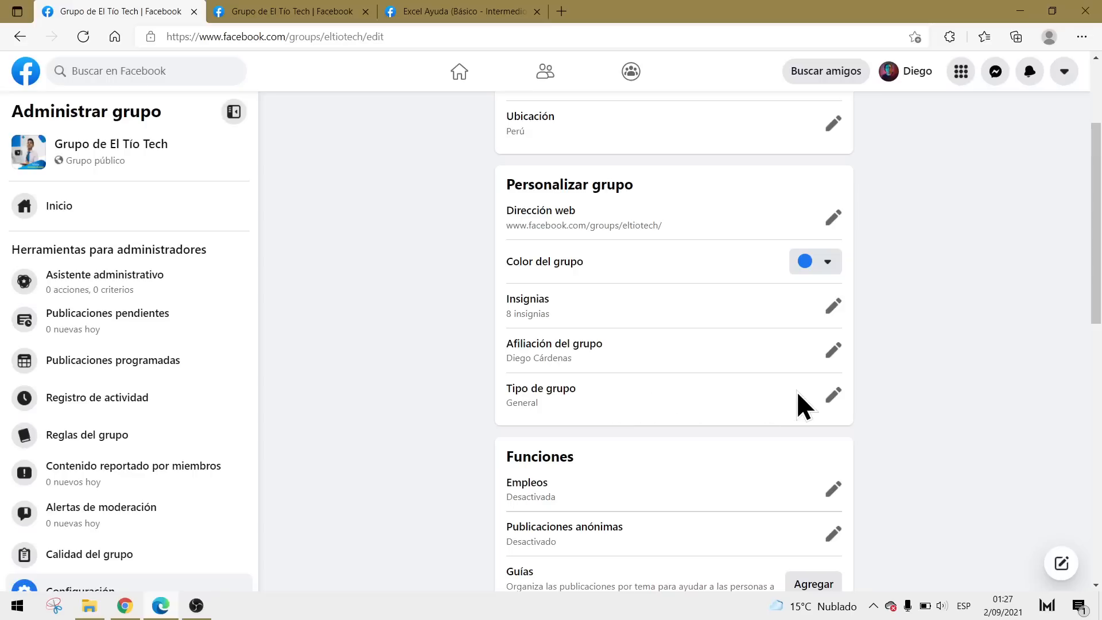
{"action": "left_click", "coordinate": [833, 394]}
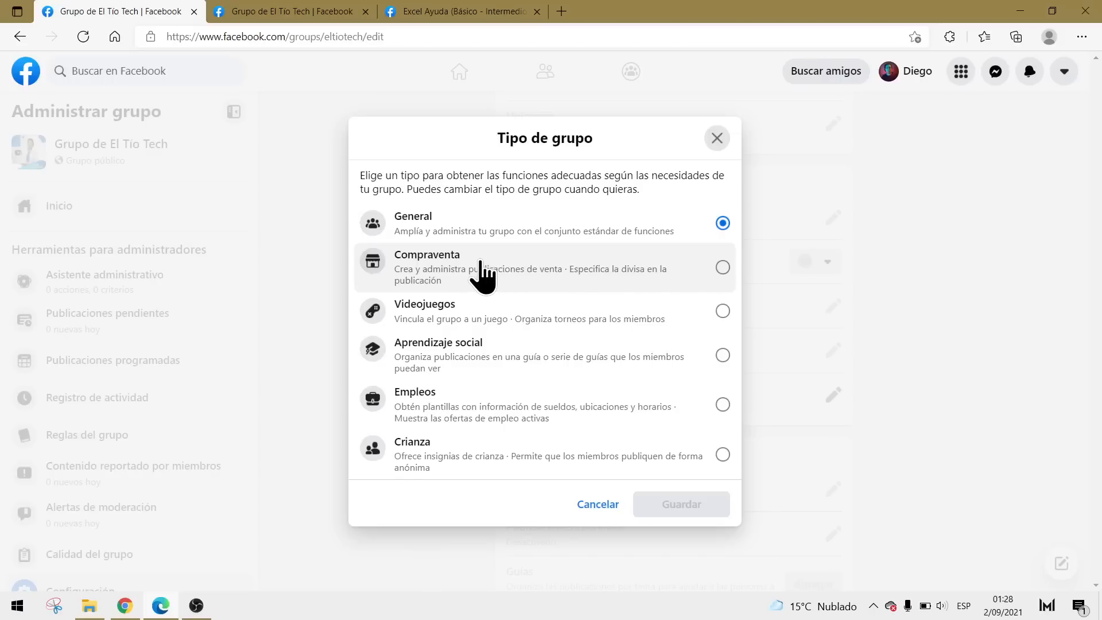
{"action": "left_click", "coordinate": [637, 250]}
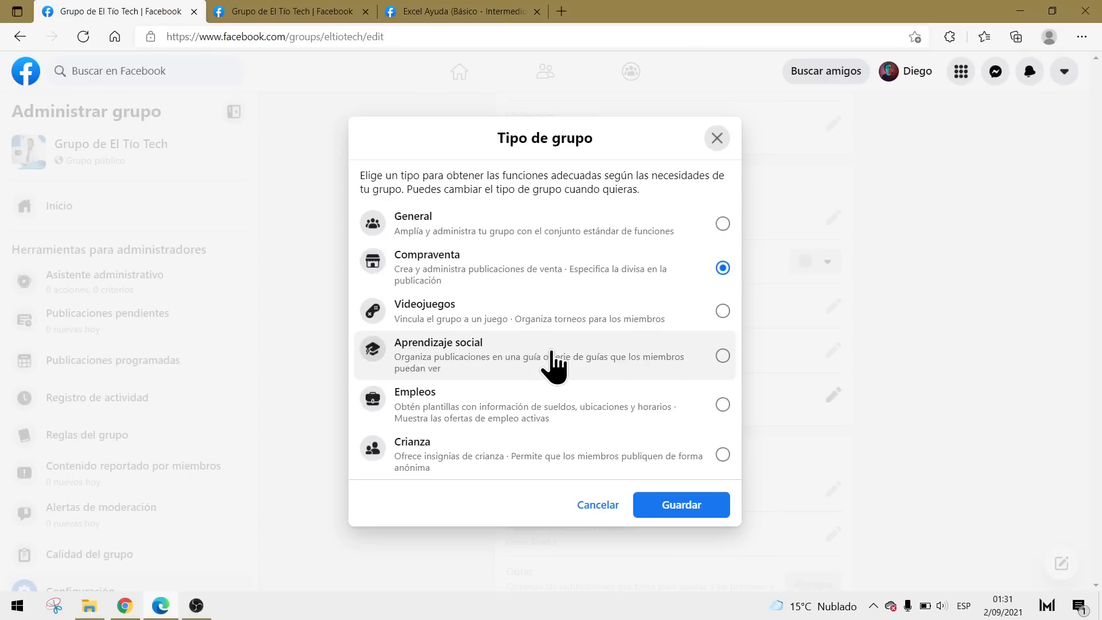
- Look at the header of the Excel Ayuda group page as a reference for the group type
{"action": "left_click", "coordinate": [494, 3]}
{"action": "scroll", "coordinate": [22, 472], "scroll_direction": "up", "scroll_amount": 4}
{"action": "scroll", "coordinate": [23, 472], "scroll_direction": "up", "scroll_amount": 4}
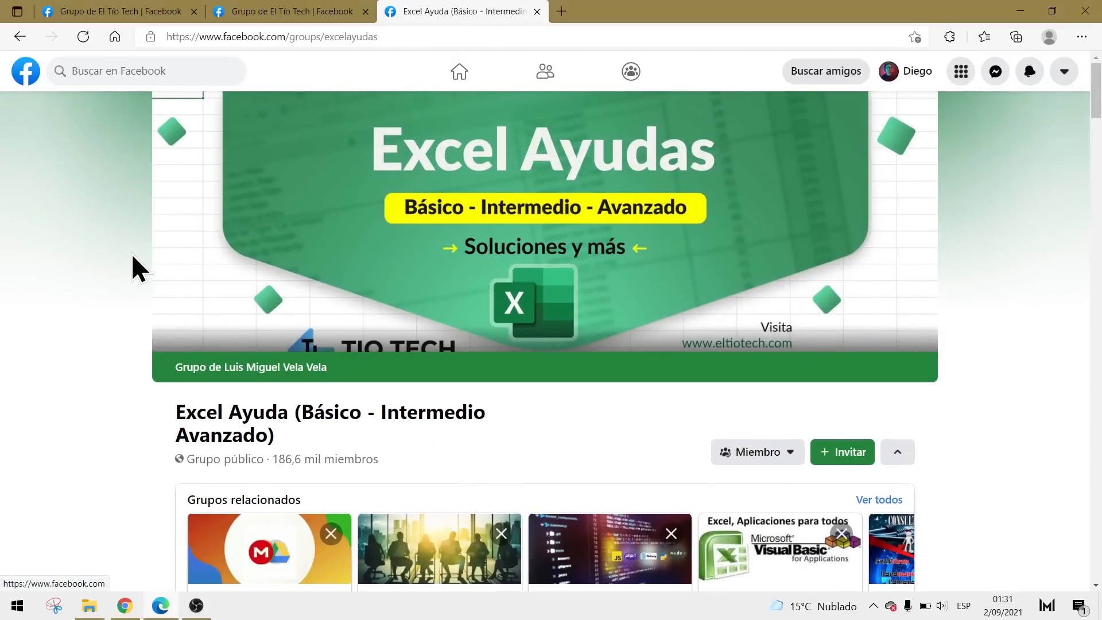
- Back in the new group's settings, set the group type to Aprendizaje social and save it
{"action": "left_click", "coordinate": [130, 8]}
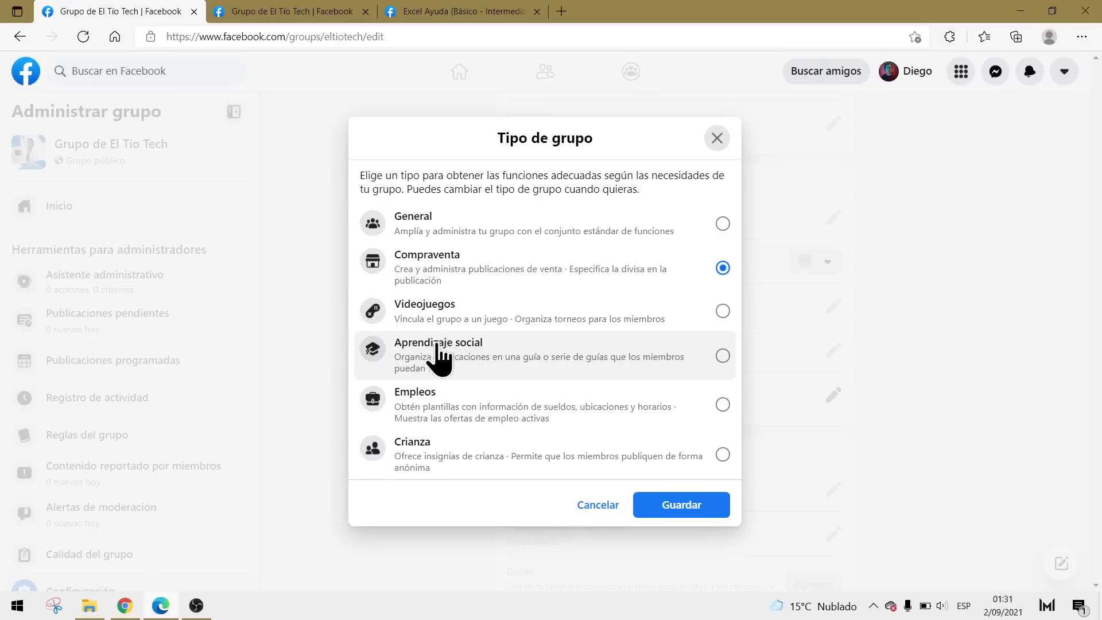
{"action": "left_click", "coordinate": [555, 360]}
{"action": "left_click", "coordinate": [687, 509]}
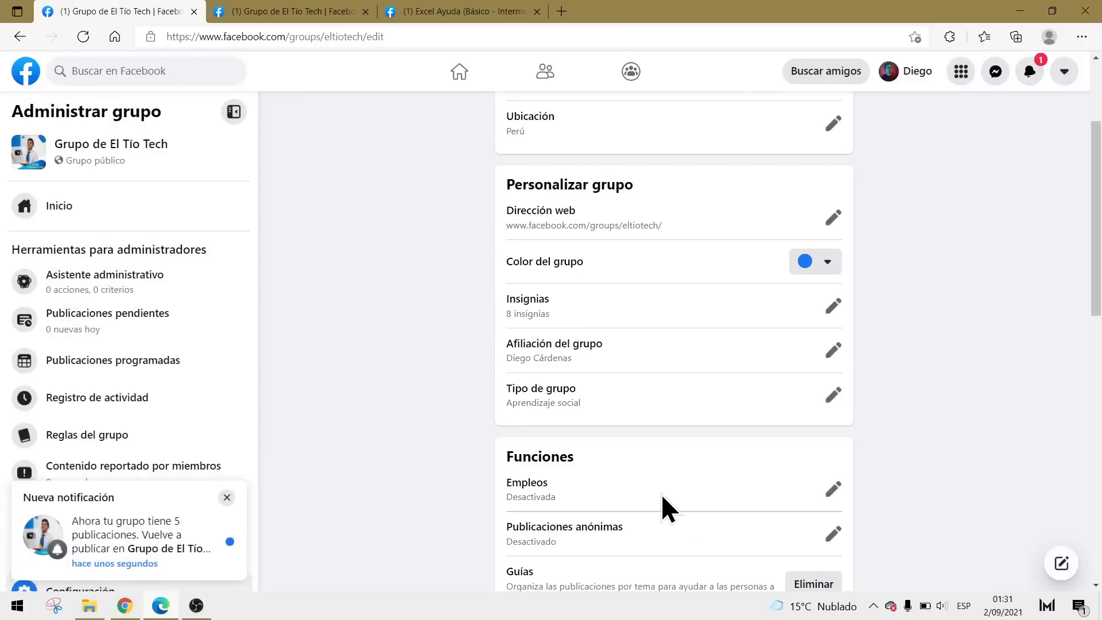
- Review the Funciones settings, including Guías, and open the Guías section on the group's page
{"action": "scroll", "coordinate": [777, 353], "scroll_direction": "down", "scroll_amount": 1}
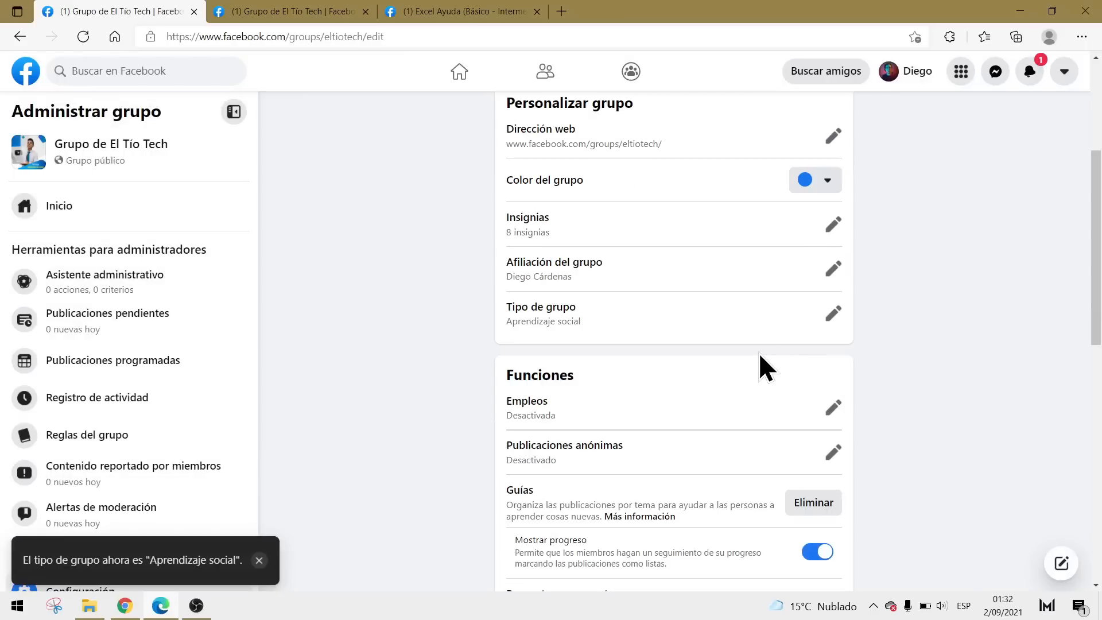
{"action": "scroll", "coordinate": [682, 344], "scroll_direction": "down", "scroll_amount": 1}
{"action": "scroll", "coordinate": [682, 344], "scroll_direction": "down", "scroll_amount": 1}
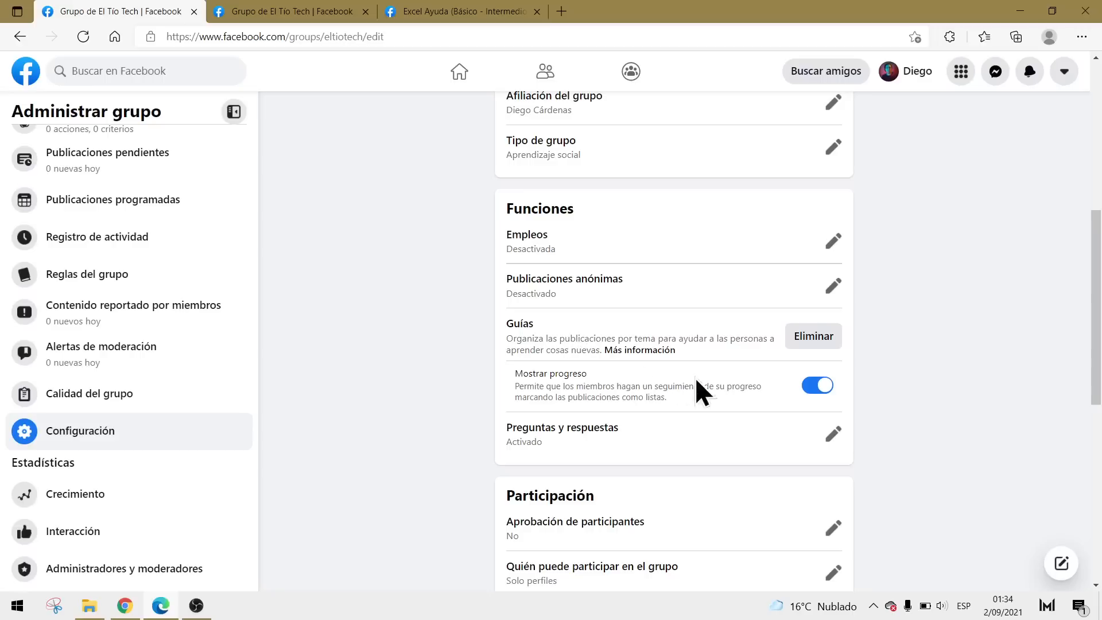
{"action": "left_click", "coordinate": [290, 14]}
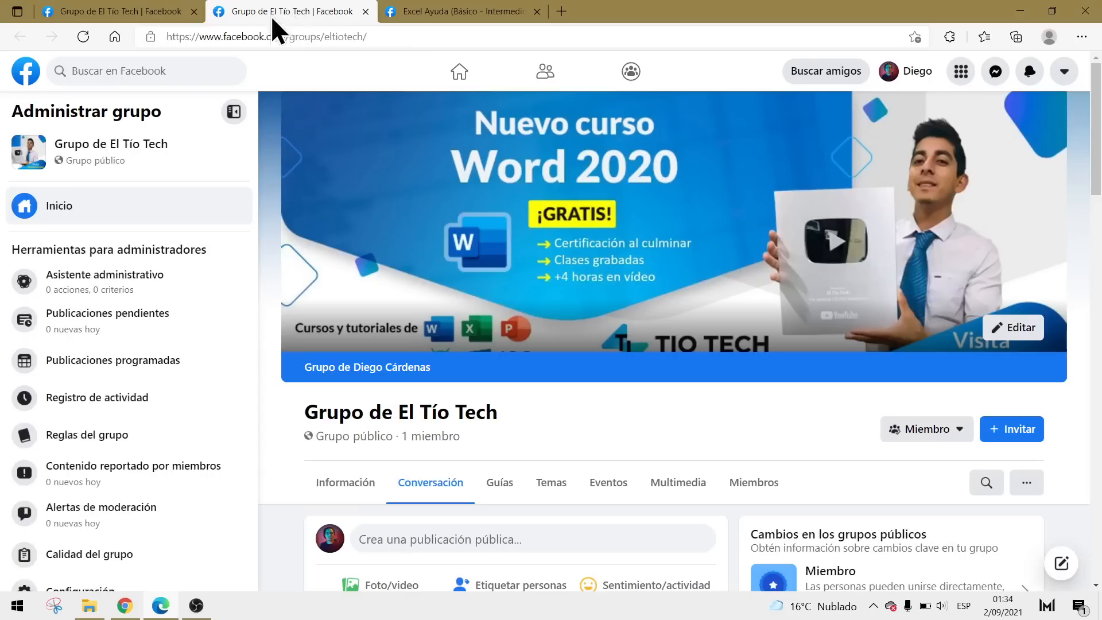
{"action": "scroll", "coordinate": [494, 315], "scroll_direction": "down", "scroll_amount": 4}
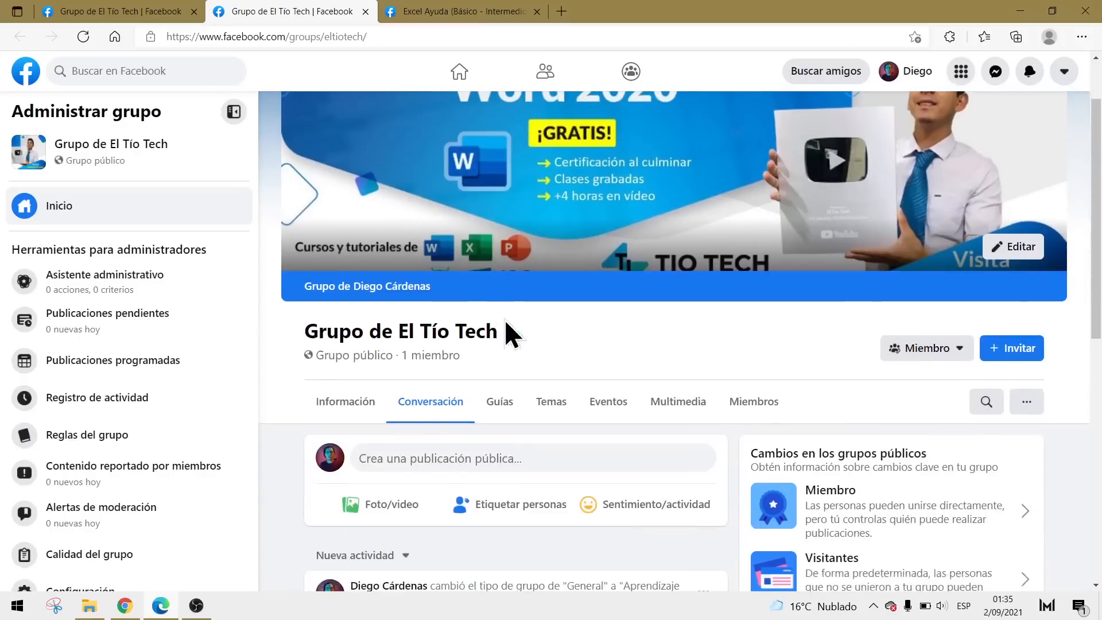
{"action": "left_click", "coordinate": [508, 265]}
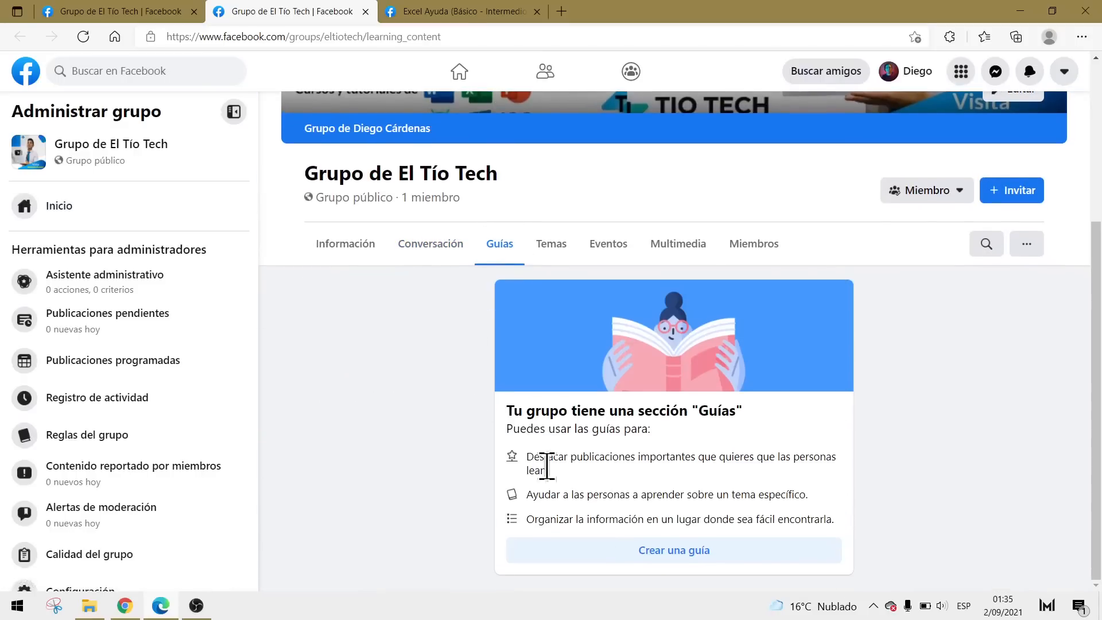
- Create a guide named "Guía de introducción a Facebook" with the description "Este es un minicurso de Facebook." and save it
{"action": "left_click", "coordinate": [710, 554]}
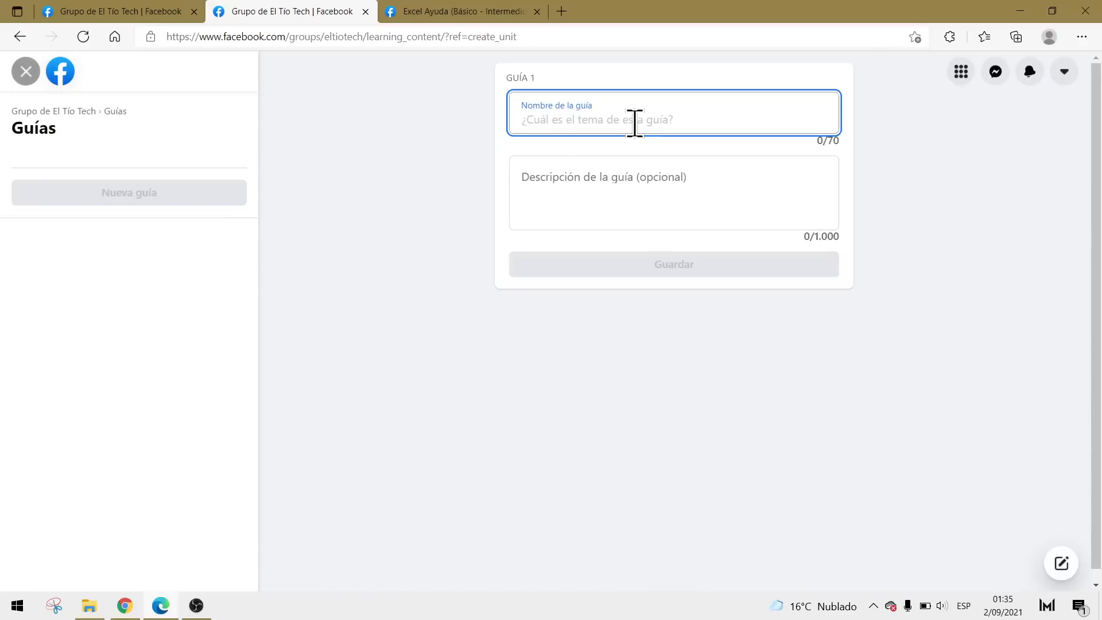
{"action": "type", "text": "Guía de introducción a Facebook"}
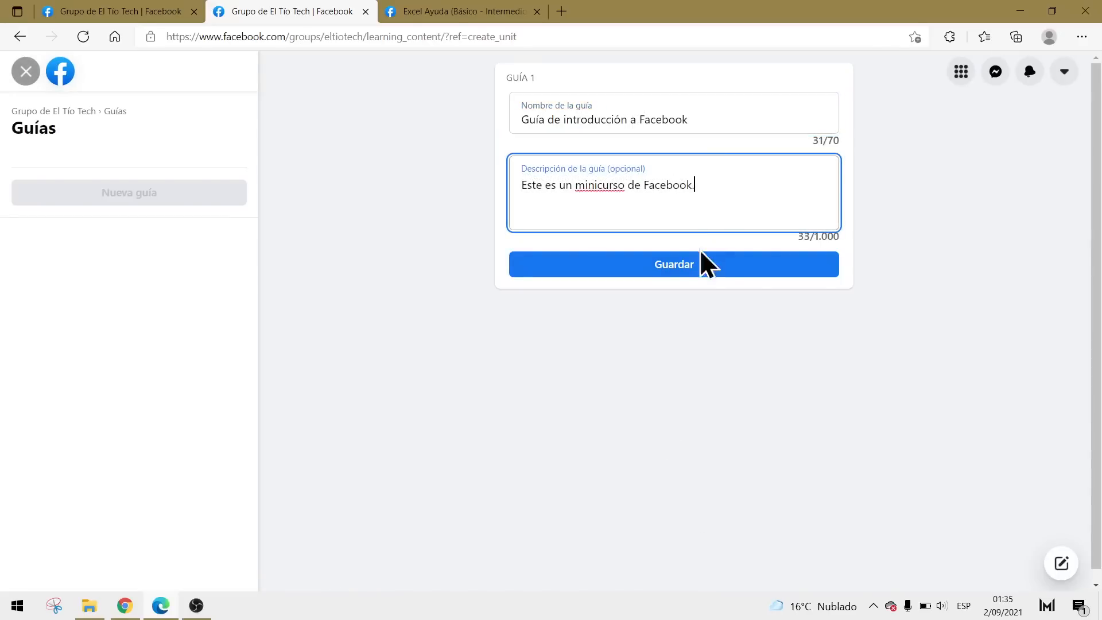
{"action": "left_click", "coordinate": [693, 270]}
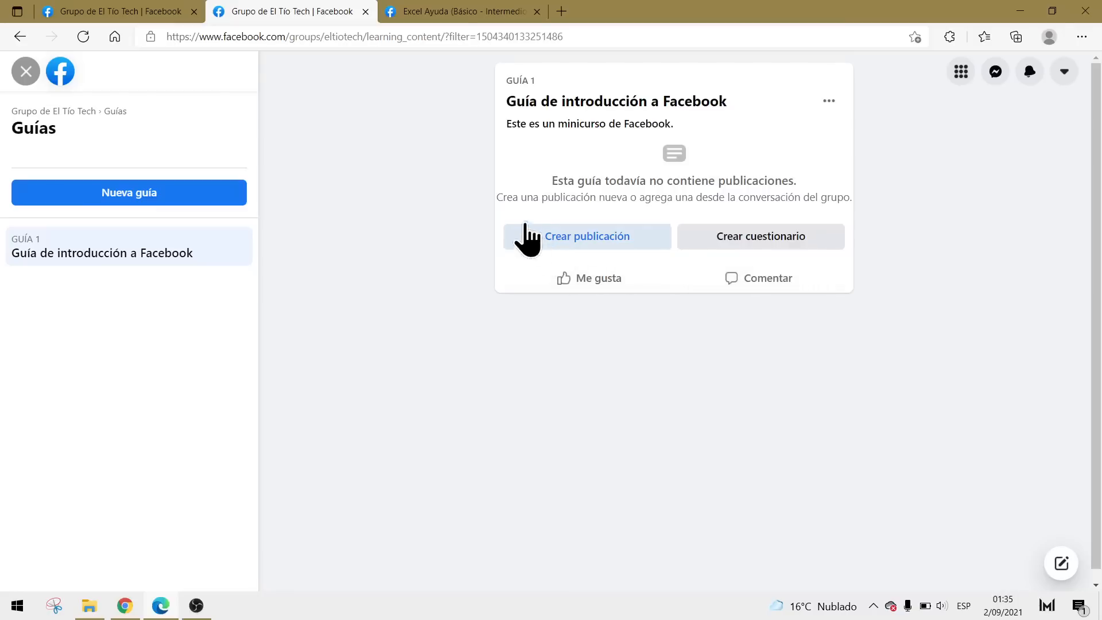
- Start a new post in the guide and open YouTube in a separate browser tab
{"action": "left_click", "coordinate": [599, 239]}
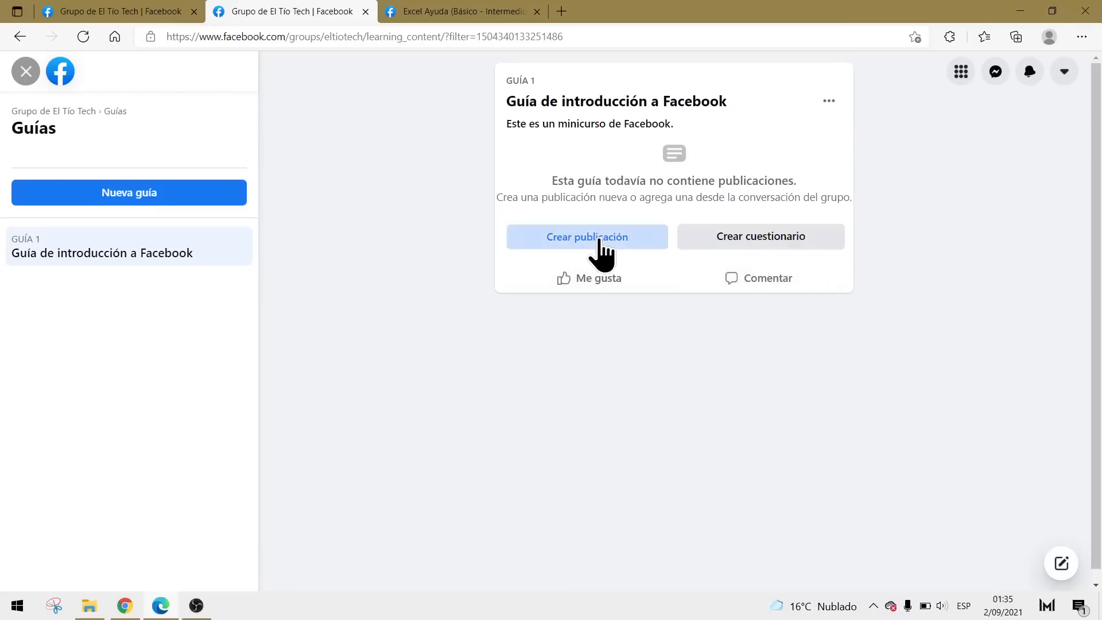
{"action": "left_click", "coordinate": [568, 12]}
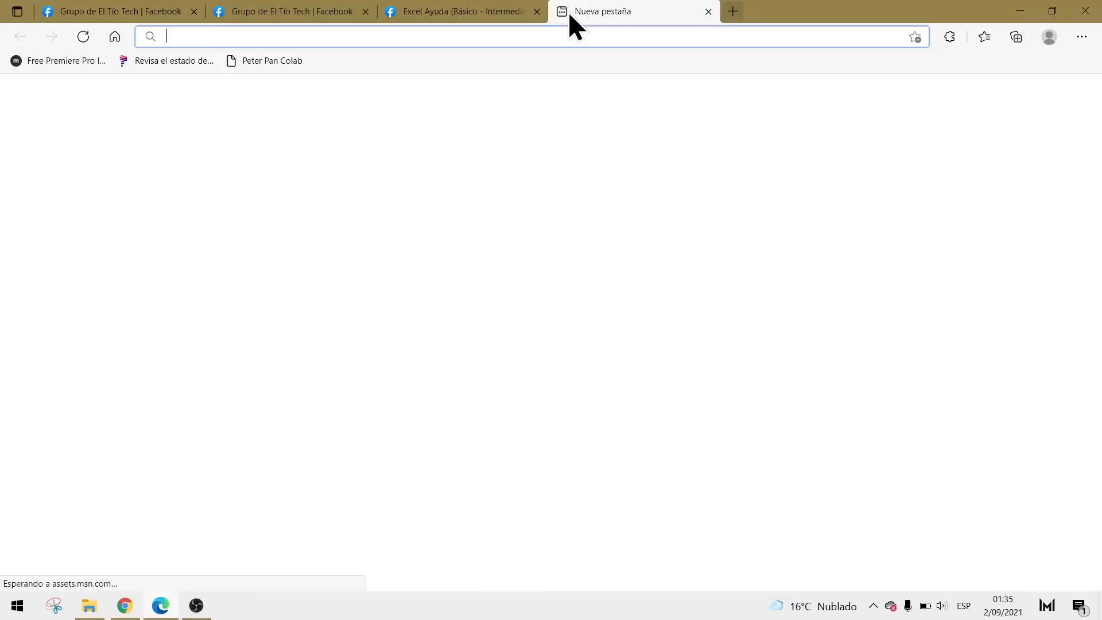
{"action": "type", "text": "youtube"}
{"action": "key", "text": "Return"}
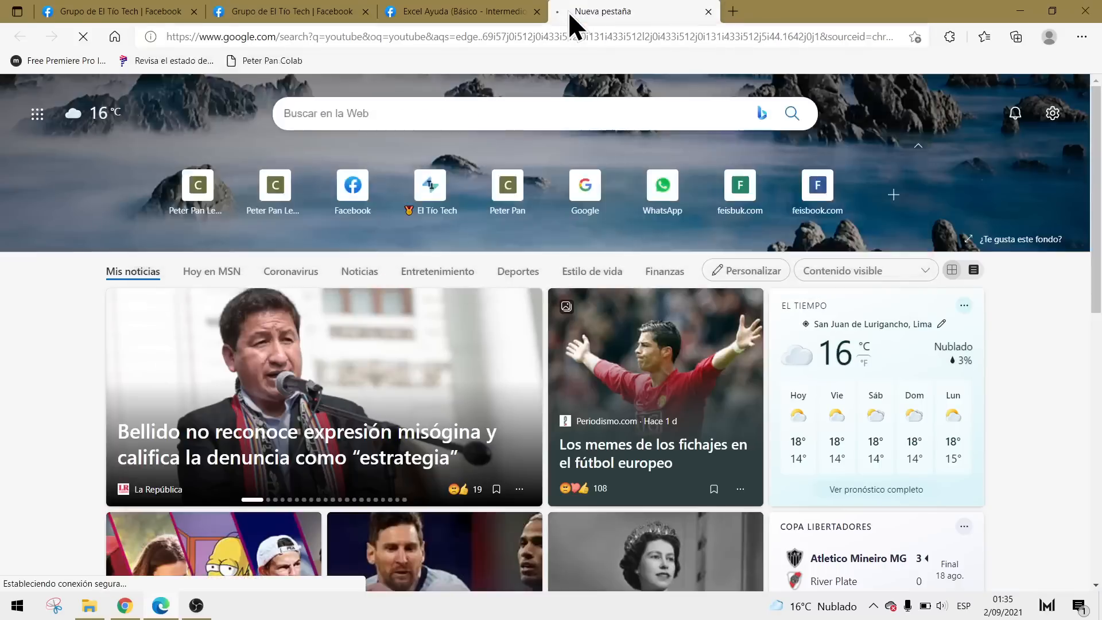
{"action": "left_click", "coordinate": [156, 211]}
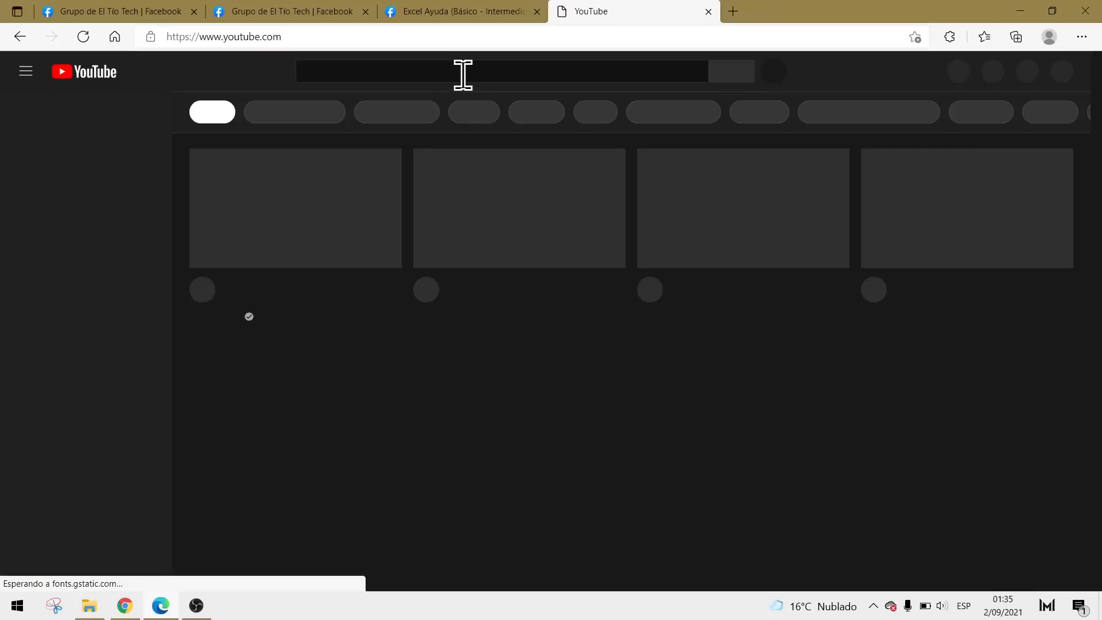
- Search YouTube for "minicurso de facebook" and open the video "Cómo crear una cuenta de Facebook correctamente | Minicurso de Facebook"
{"action": "left_click", "coordinate": [463, 71]}
{"action": "type", "text": "minicurso de f"}
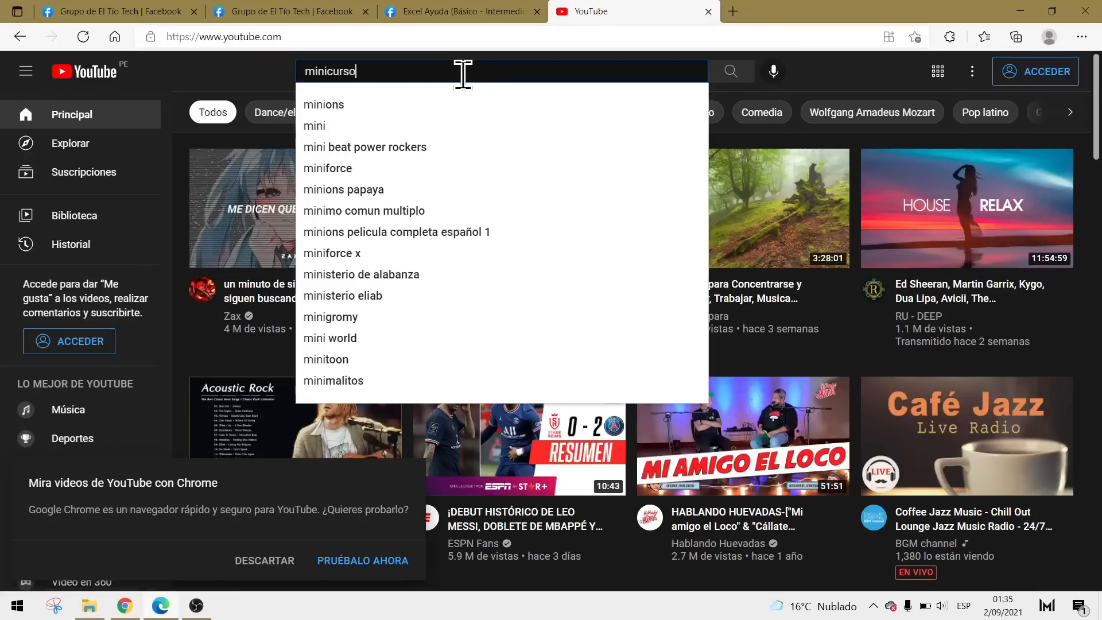
{"action": "type", "text": "acebook"}
{"action": "key", "text": "Return"}
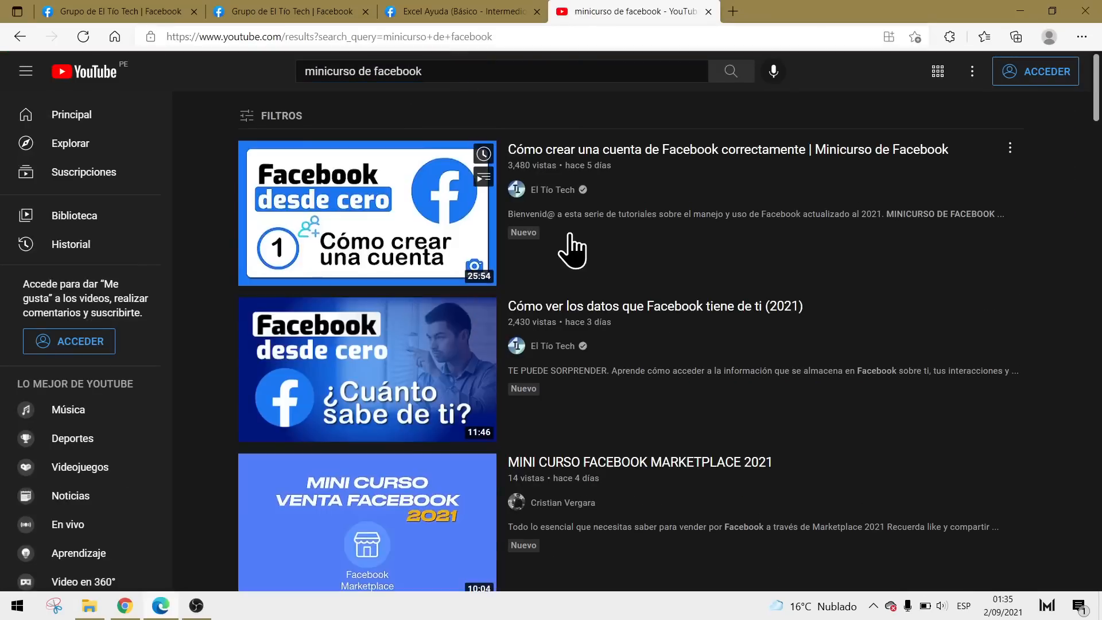
{"action": "left_click", "coordinate": [580, 153]}
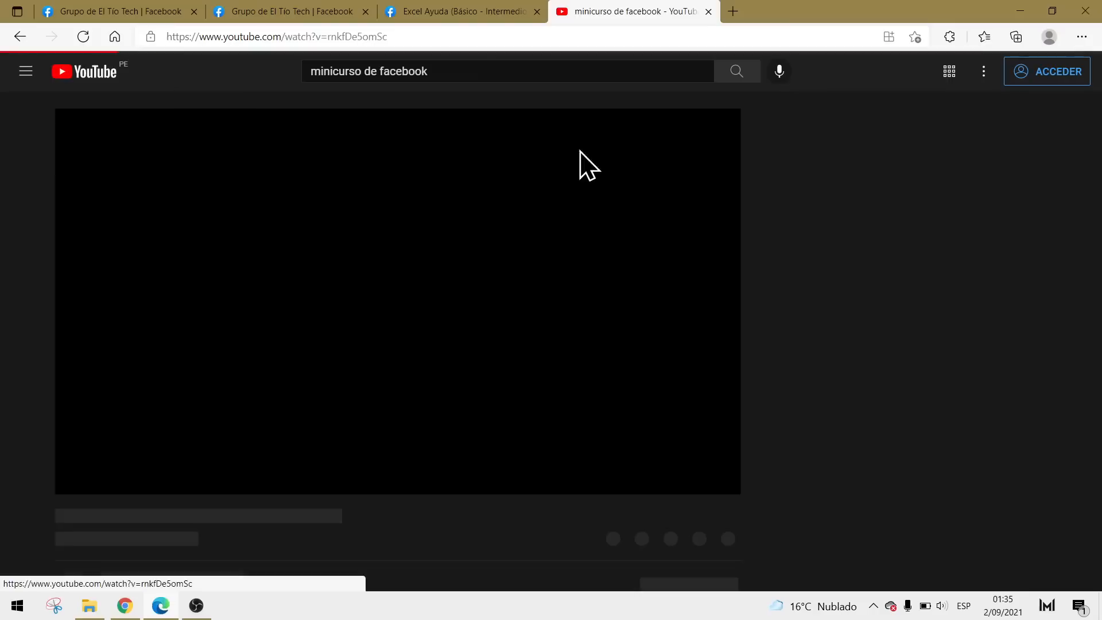
{"action": "left_click", "coordinate": [367, 318]}
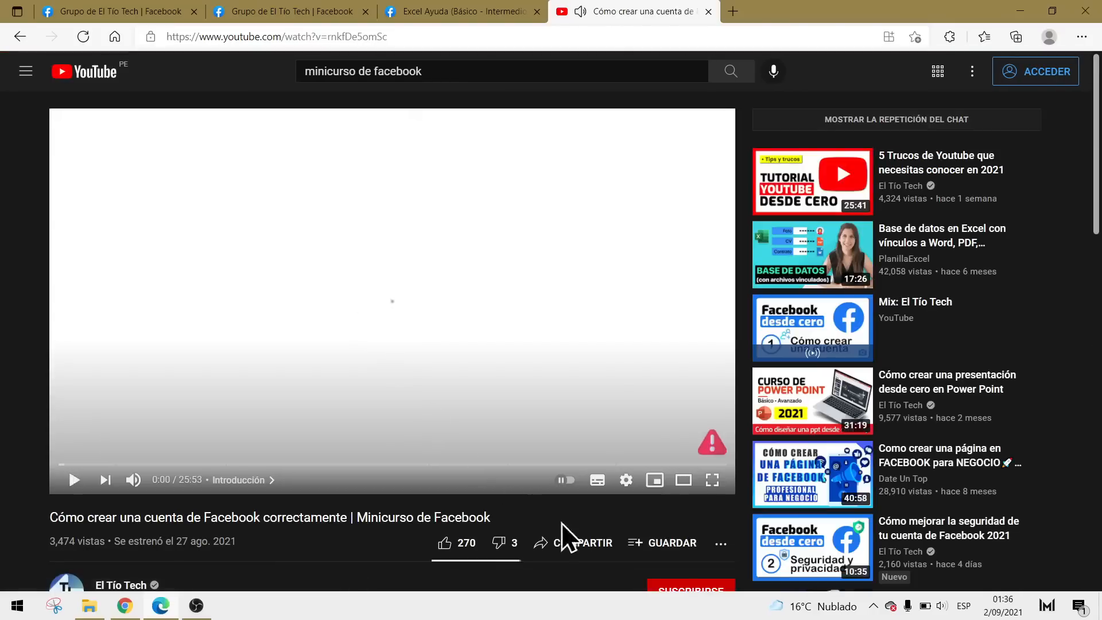
- Copy the share link of the opened account-creation video
{"action": "left_click", "coordinate": [580, 543]}
{"action": "left_click", "coordinate": [682, 355]}
{"action": "key", "text": "ctrl+c"}
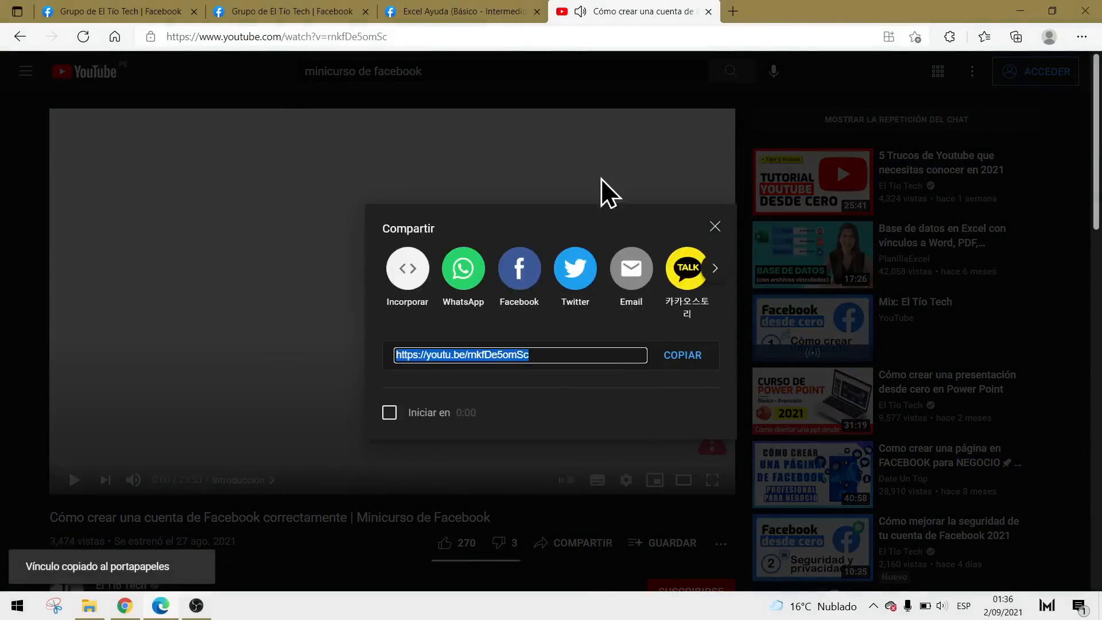
- Back in the guide's new post, enter the title "Cómo crear una cuenta de Facebook" and paste the video link as its content
{"action": "left_click", "coordinate": [416, 2]}
{"action": "left_click", "coordinate": [296, 3]}
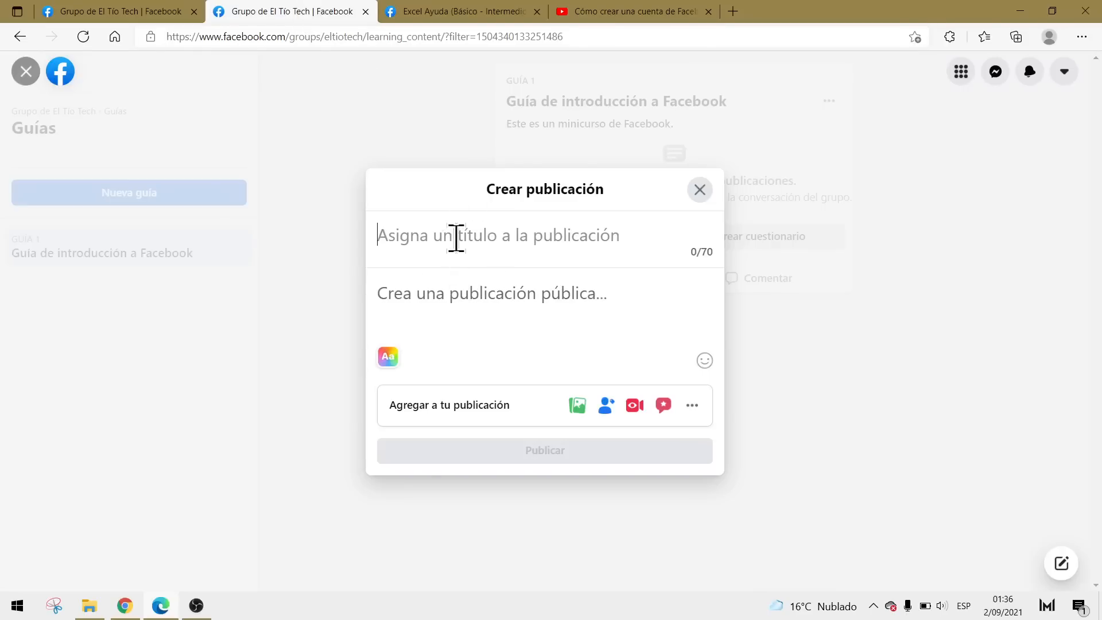
{"action": "type", "text": "Cómo crear"}
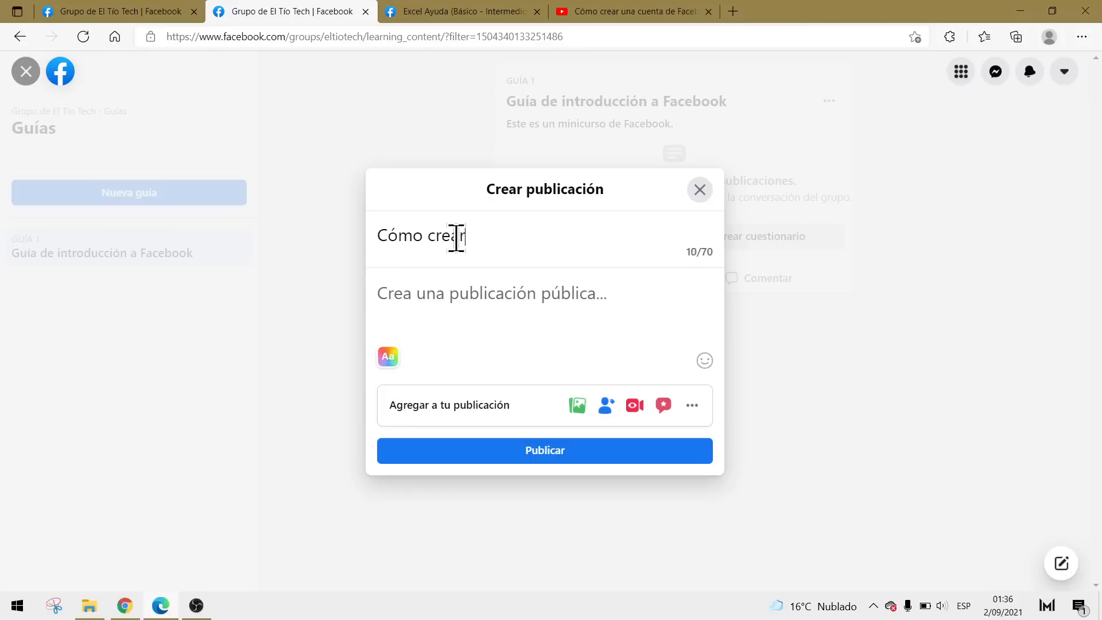
{"action": "type", "text": " una cuenta de Facebook"}
{"action": "key", "text": "Tab"}
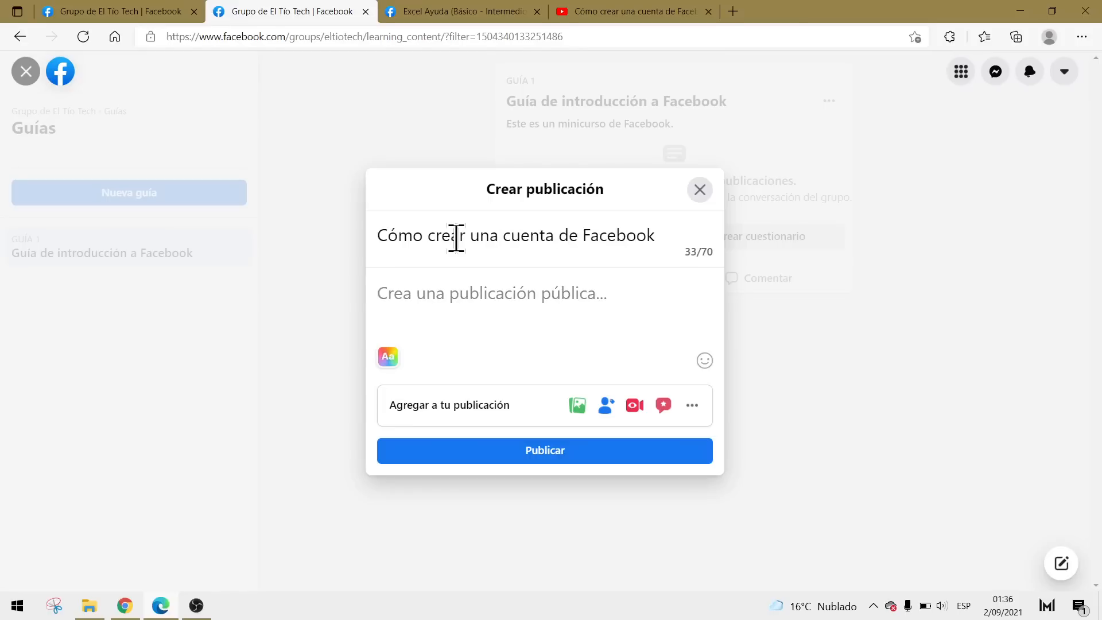
{"action": "key", "text": "ctrl+v"}
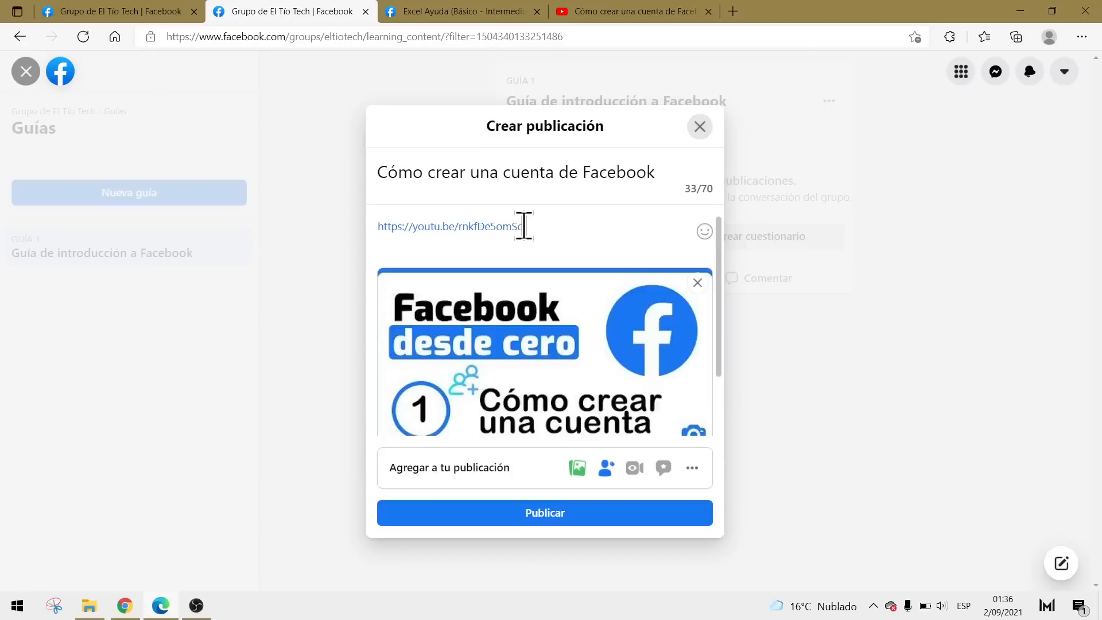
- Check the link preview in the account-creation post and publish it to the guide
{"action": "scroll", "coordinate": [522, 280], "scroll_direction": "down", "scroll_amount": 1}
{"action": "scroll", "coordinate": [540, 296], "scroll_direction": "up", "scroll_amount": 1}
{"action": "scroll", "coordinate": [540, 301], "scroll_direction": "down", "scroll_amount": 1}
{"action": "scroll", "coordinate": [529, 281], "scroll_direction": "up", "scroll_amount": 1}
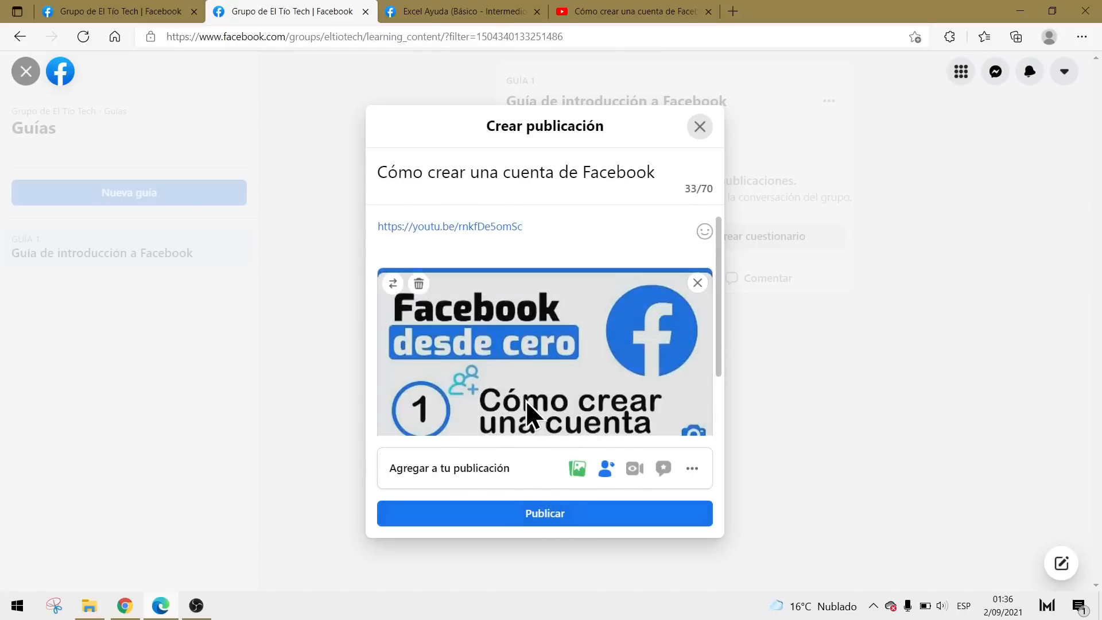
{"action": "scroll", "coordinate": [524, 405], "scroll_direction": "down", "scroll_amount": 1}
{"action": "left_click", "coordinate": [567, 516]}
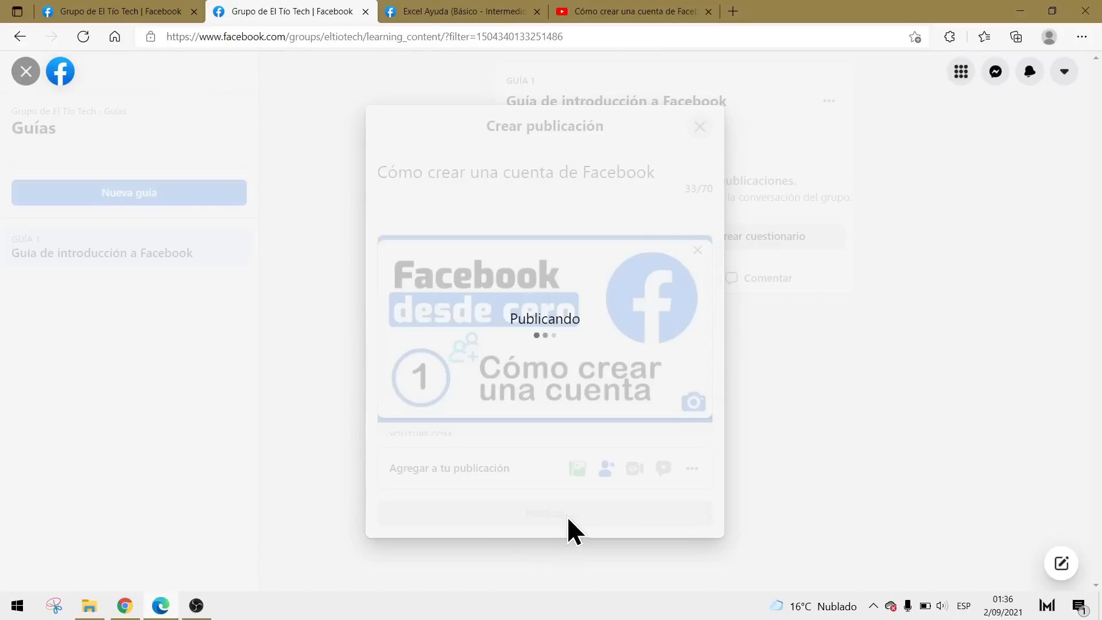
{"action": "scroll", "coordinate": [445, 421], "scroll_direction": "down", "scroll_amount": 2}
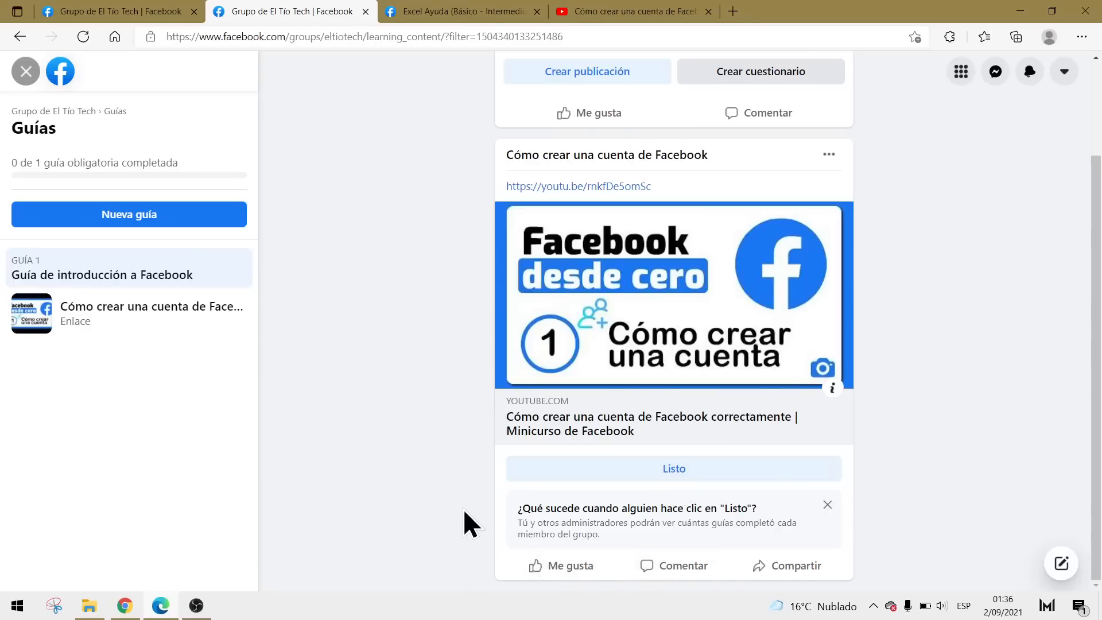
- Start another guide post and copy the share link of the YouTube video "Cómo mejorar la seguridad de tu cuenta de Facebook 2021"
{"action": "scroll", "coordinate": [463, 509], "scroll_direction": "up", "scroll_amount": 2}
{"action": "left_click", "coordinate": [550, 196]}
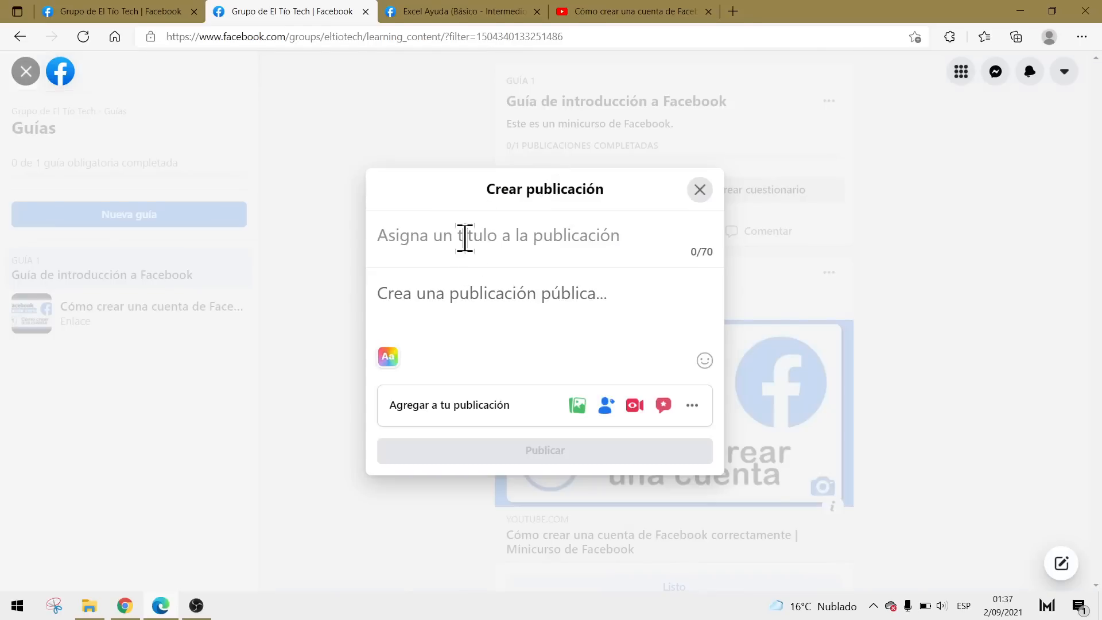
{"action": "left_click", "coordinate": [573, 13]}
{"action": "left_click", "coordinate": [356, 287]}
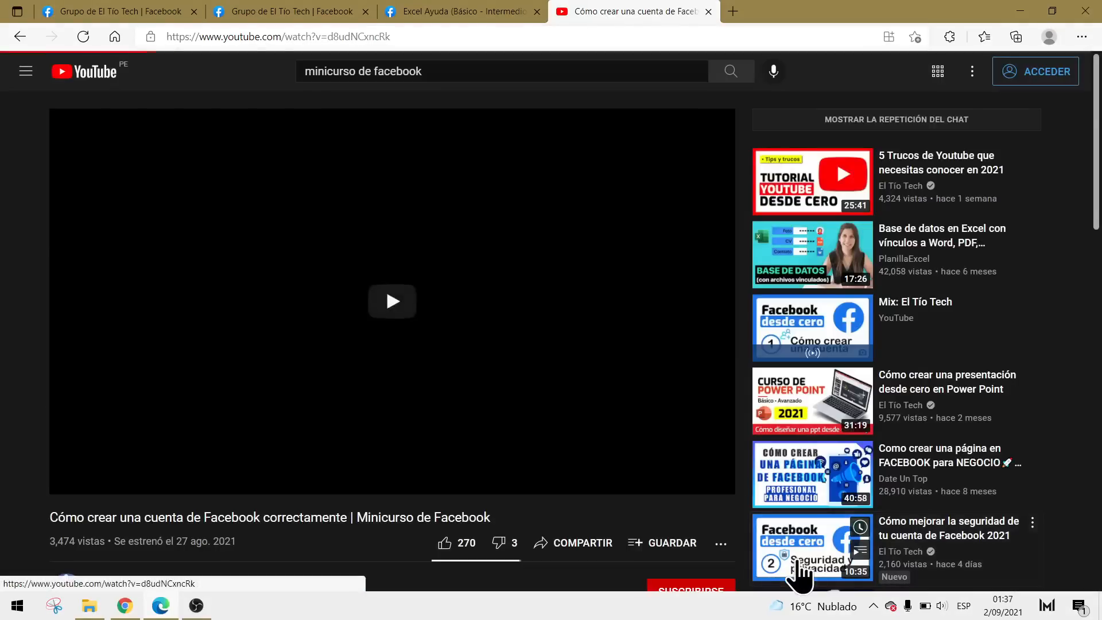
{"action": "left_click", "coordinate": [798, 568]}
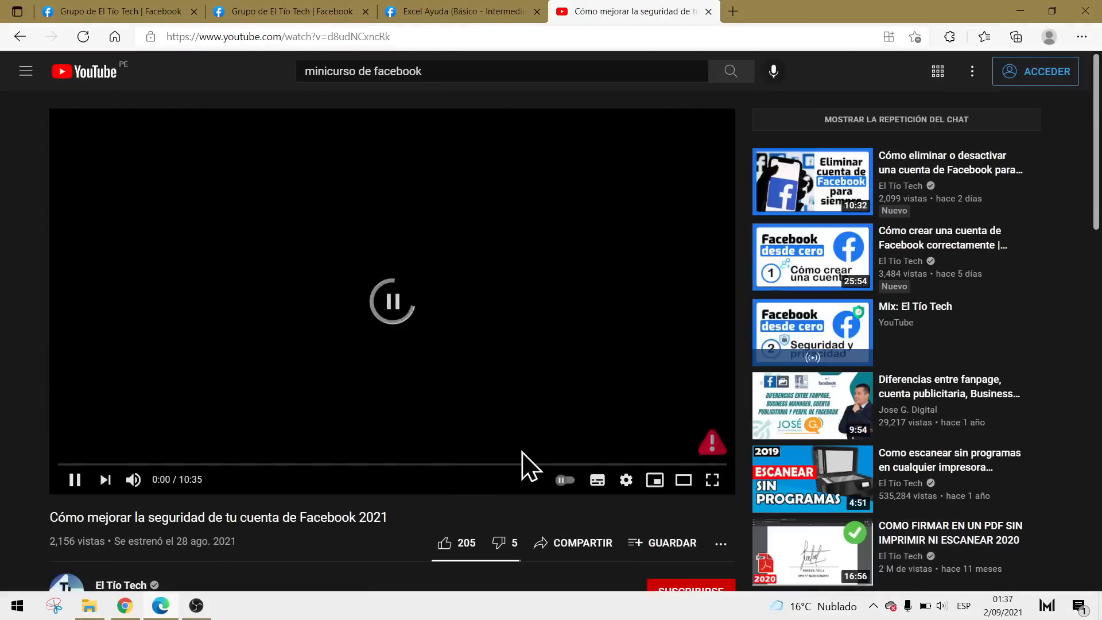
{"action": "left_click", "coordinate": [583, 545]}
{"action": "left_click", "coordinate": [678, 357]}
{"action": "key", "text": "ctrl+c"}
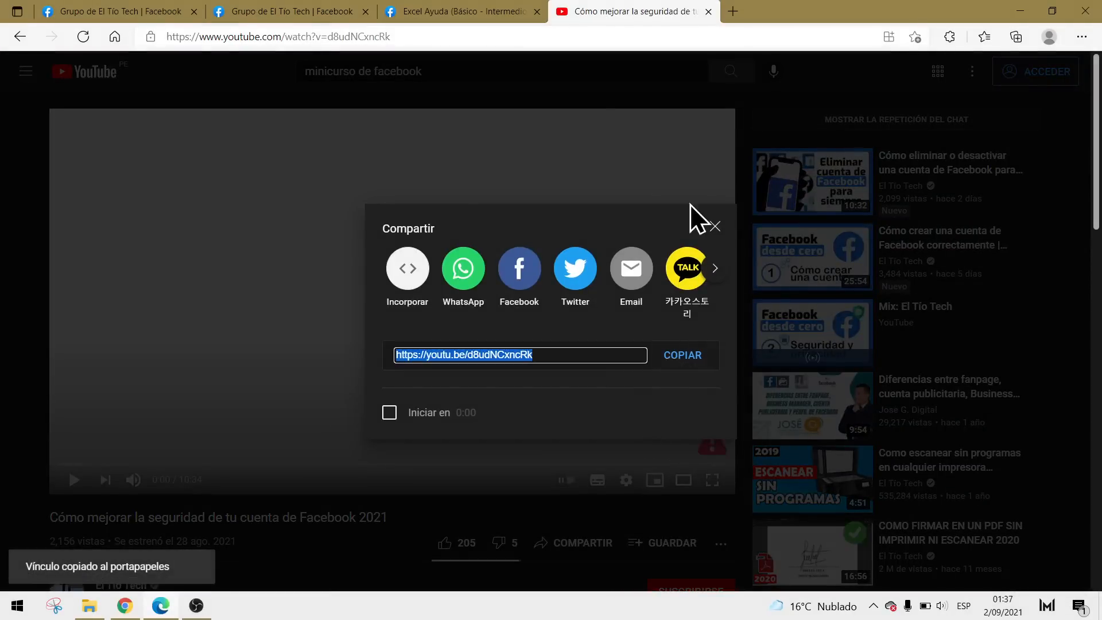
- Publish the second guide post with the copied video link and the title "Cómo activar la autenticación de dos pasos"
{"action": "left_click", "coordinate": [320, 14]}
{"action": "left_click", "coordinate": [486, 294]}
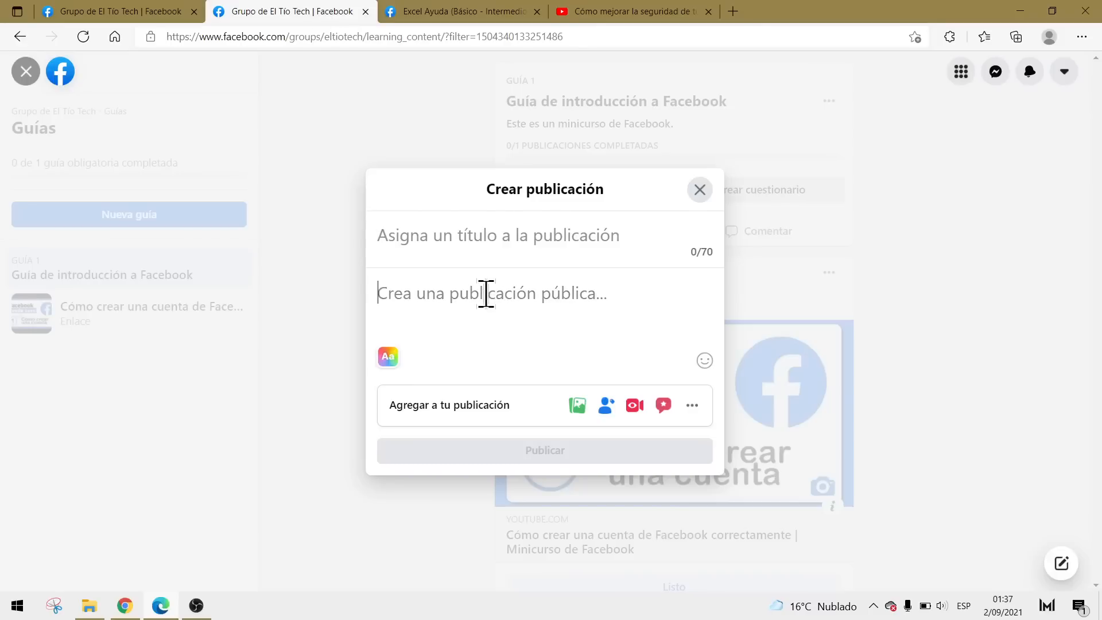
{"action": "key", "text": "ctrl+v"}
{"action": "left_click", "coordinate": [474, 198]}
{"action": "type", "text": "Cómo activar la autenticación de dos pasos"}
{"action": "left_click", "coordinate": [535, 512]}
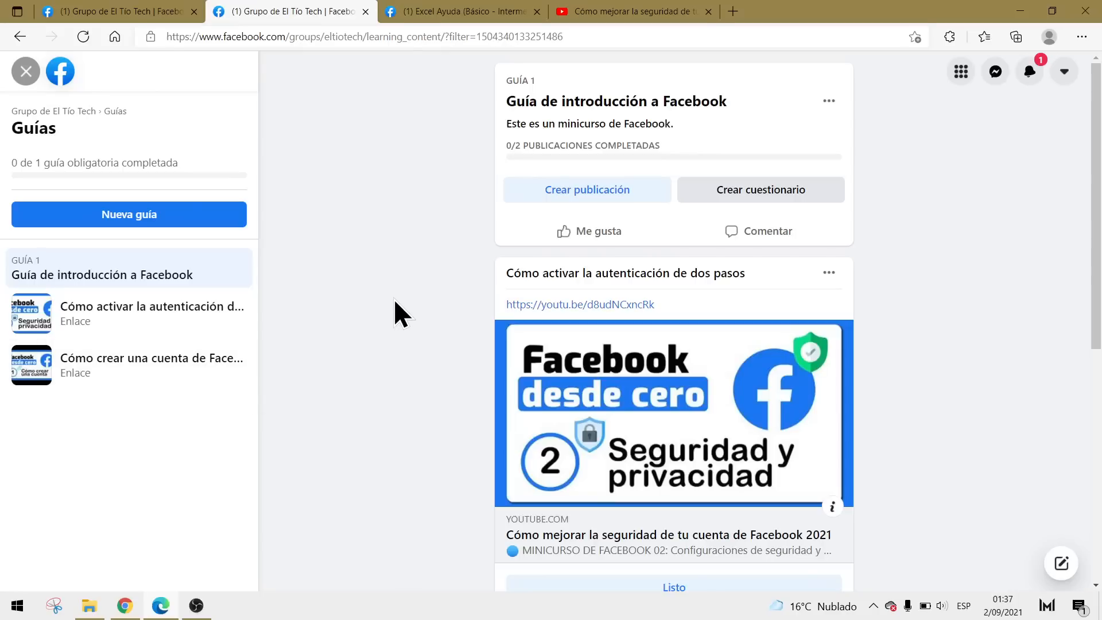
- Start a quiz in the guide, review its fields and title it "Examen del minicurso de Facebook"
{"action": "left_click", "coordinate": [795, 185]}
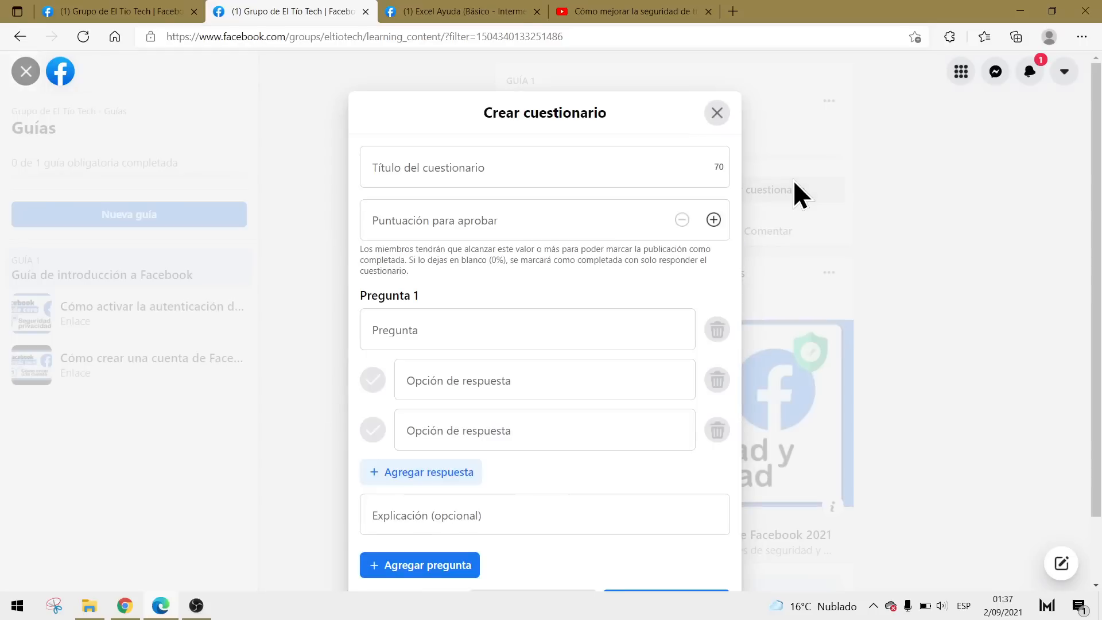
{"action": "scroll", "coordinate": [497, 333], "scroll_direction": "down", "scroll_amount": 1}
{"action": "scroll", "coordinate": [440, 307], "scroll_direction": "up", "scroll_amount": 1}
{"action": "scroll", "coordinate": [527, 225], "scroll_direction": "down", "scroll_amount": 1}
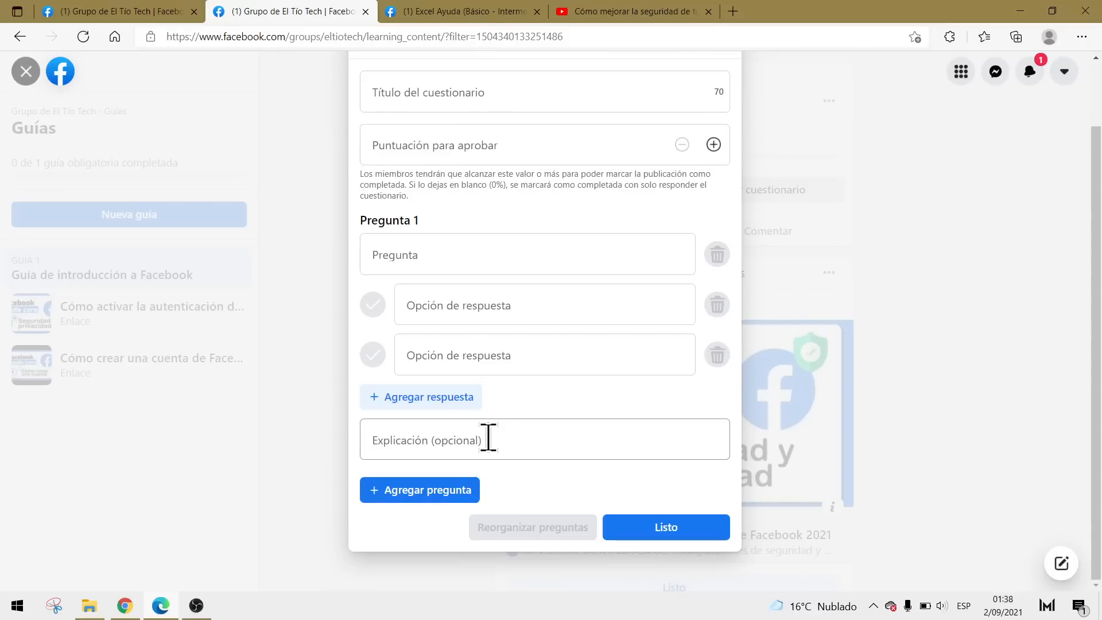
{"action": "scroll", "coordinate": [488, 439], "scroll_direction": "up", "scroll_amount": 1}
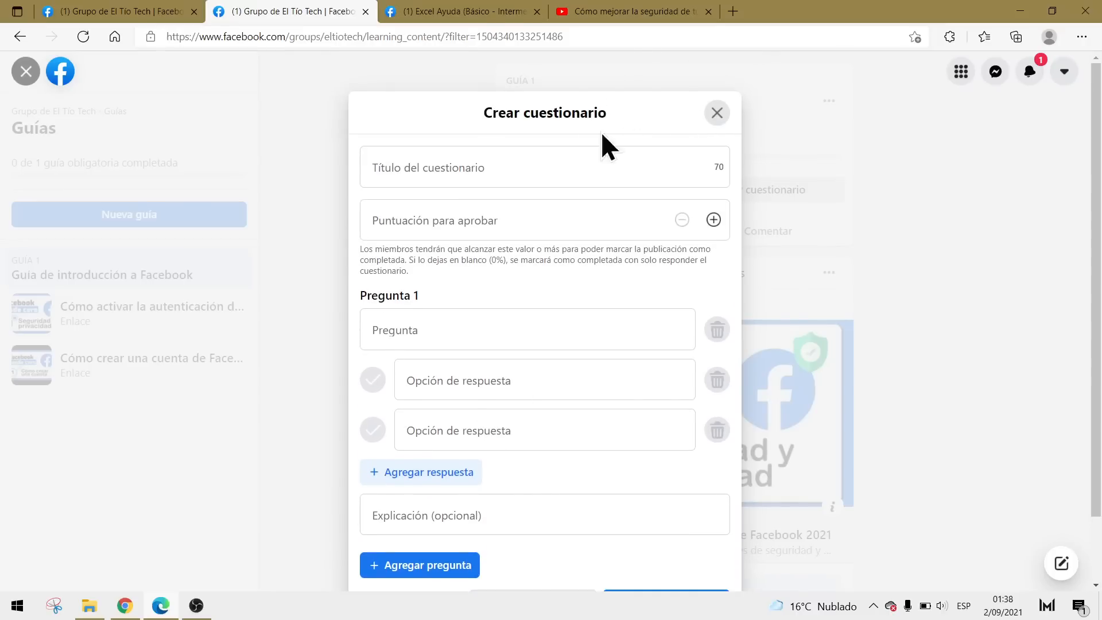
{"action": "left_click", "coordinate": [493, 171]}
{"action": "type", "text": "M"}
{"action": "key", "text": "BackSpace"}
{"action": "type", "text": "Examen del m"}
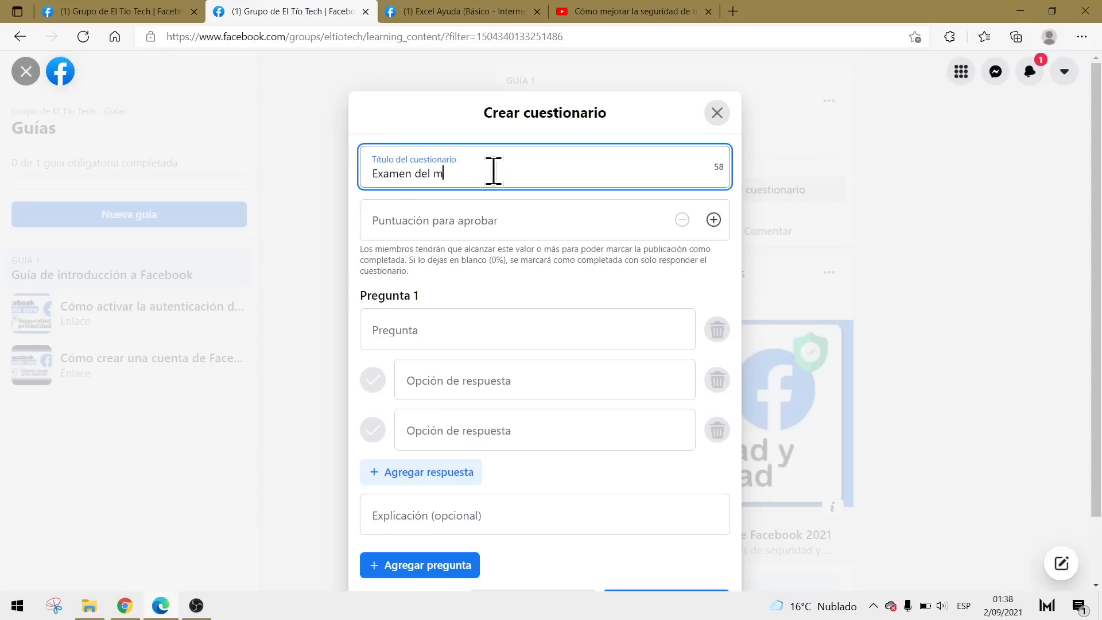
{"action": "type", "text": "inicurso de Facebook"}
- Set the quiz's passing score to 51
{"action": "left_click", "coordinate": [528, 318]}
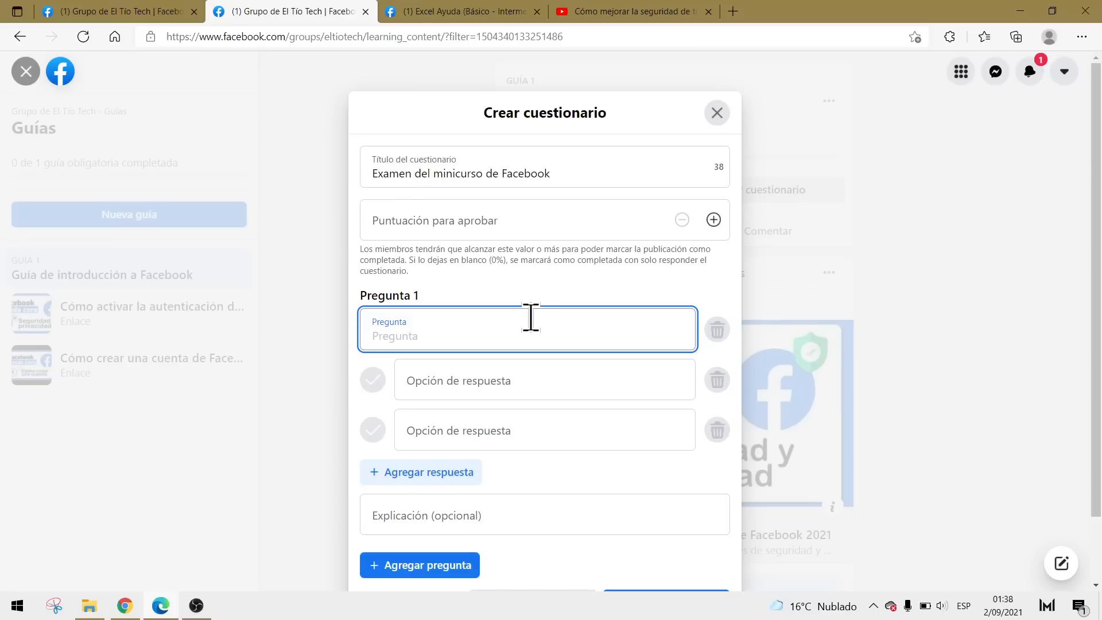
{"action": "left_click", "coordinate": [567, 176]}
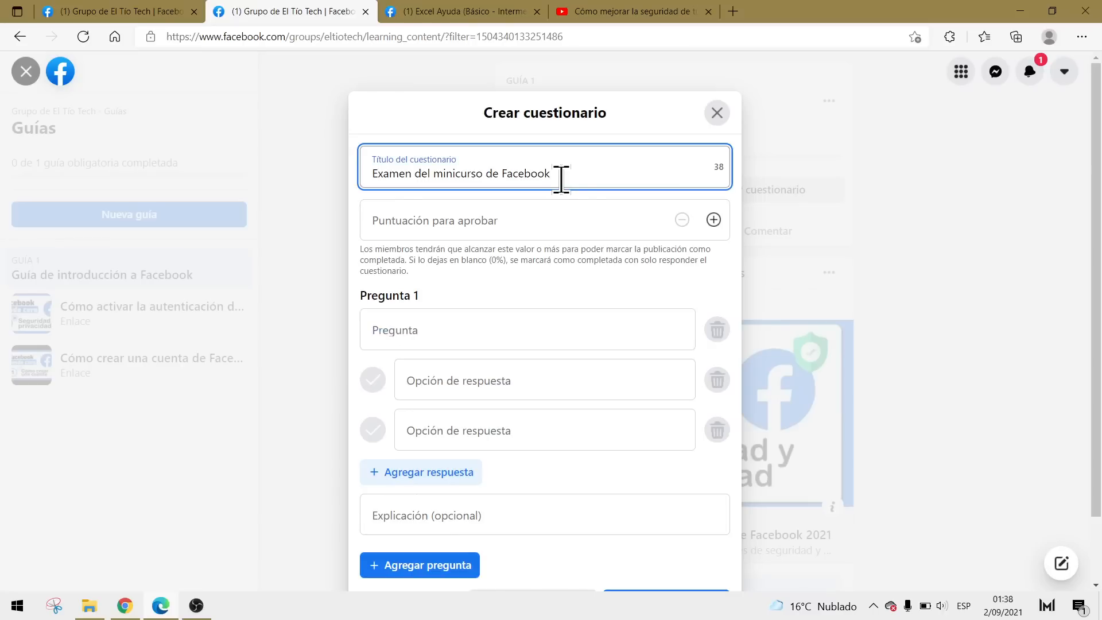
{"action": "left_click", "coordinate": [516, 217]}
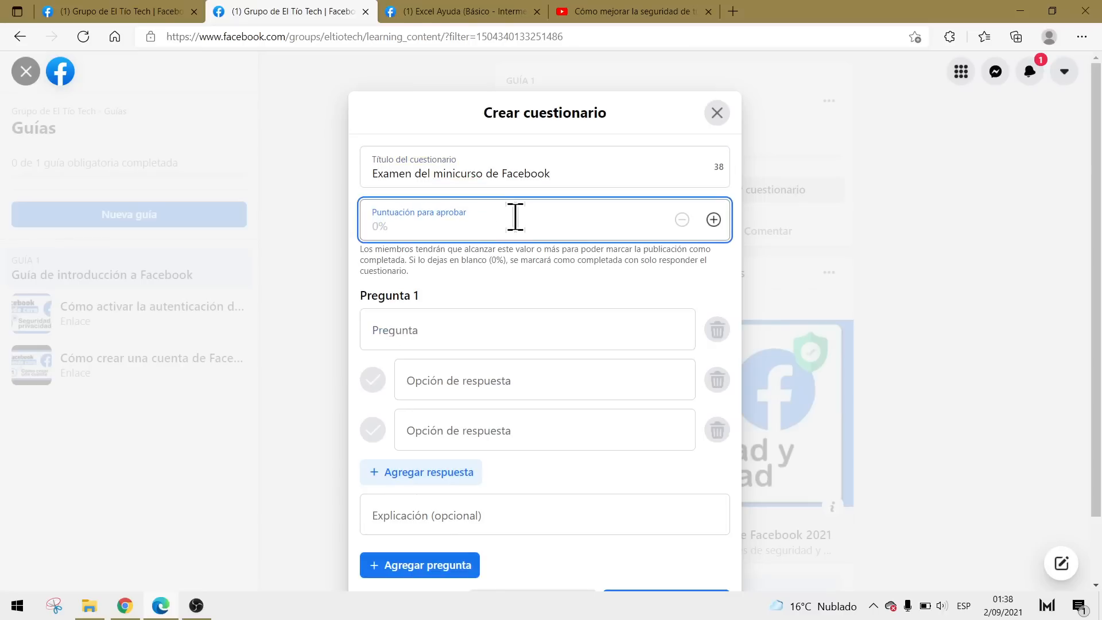
{"action": "type", "text": "51"}
- Enter "Cómo se activa la autenticación de dos pasos" as the quiz's first question
{"action": "left_click", "coordinate": [524, 334]}
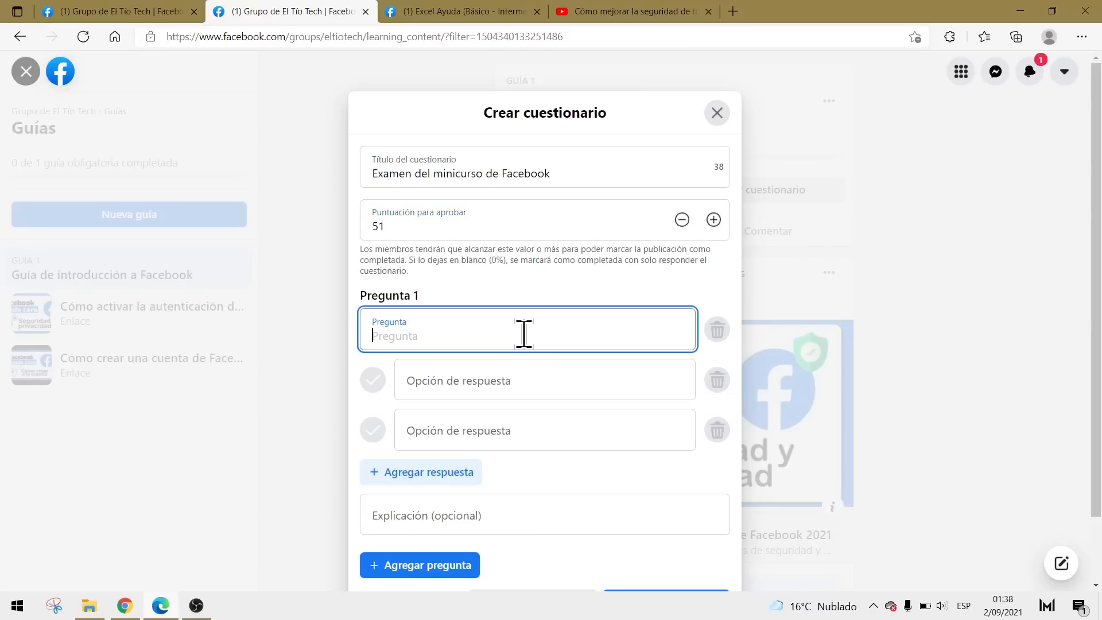
{"action": "type", "text": "Cómo se activa la autenticaci"}
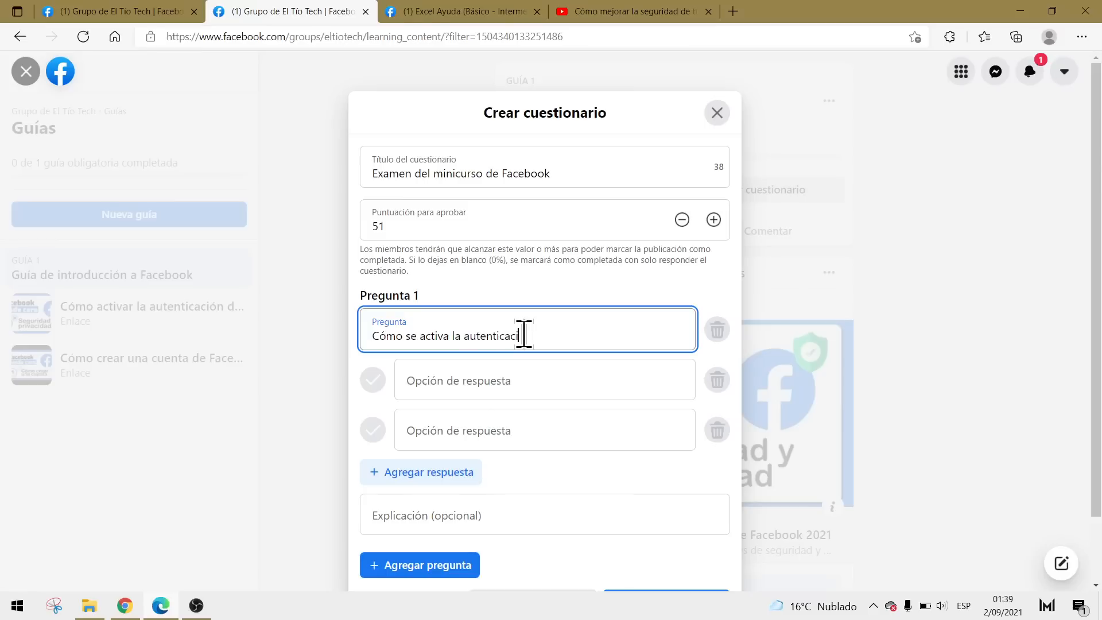
{"action": "type", "text": "ón de dos pasos"}
{"action": "key", "text": "Tab"}
{"action": "key", "text": "Tab"}
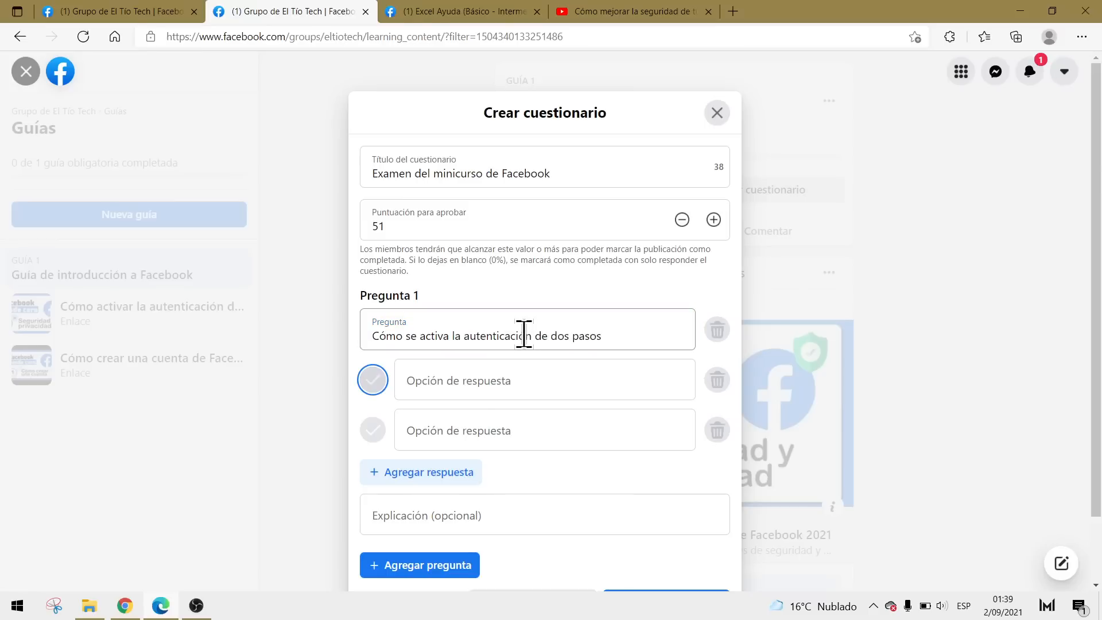
- Give question 1 the answers "Con el correo", "Con el celular" and "Otro", marking "Con el celular" as correct
{"action": "type", "text": "Con el correo"}
{"action": "key", "text": "Tab"}
{"action": "key", "text": "Tab"}
{"action": "type", "text": "Con el celular"}
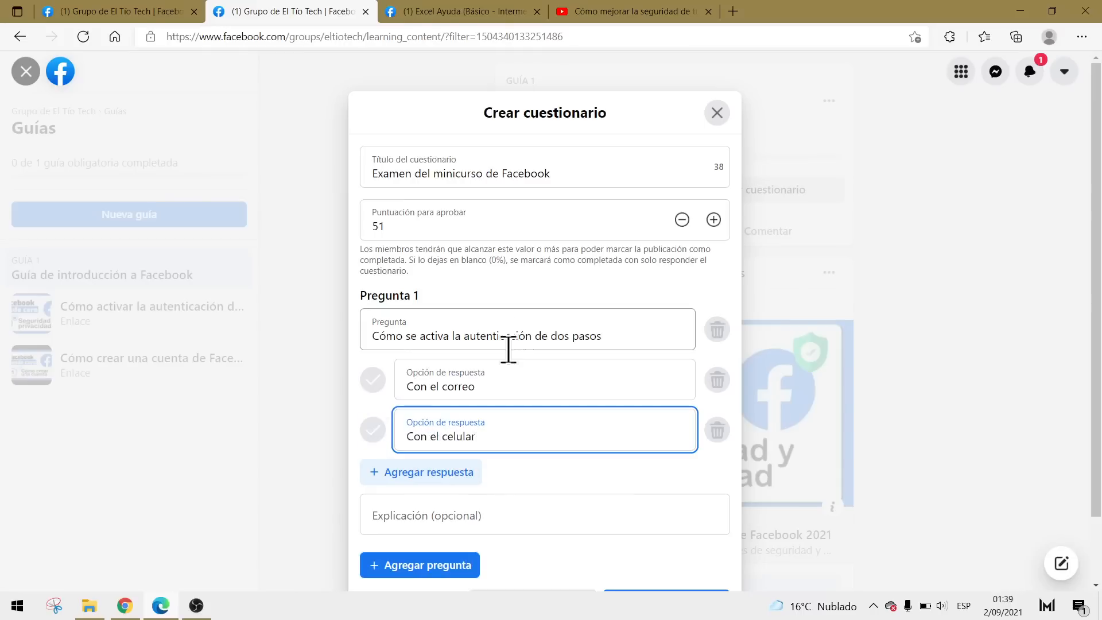
{"action": "left_click", "coordinate": [375, 431]}
{"action": "left_click", "coordinate": [465, 472]}
{"action": "left_click", "coordinate": [485, 477]}
{"action": "type", "text": "Otro"}
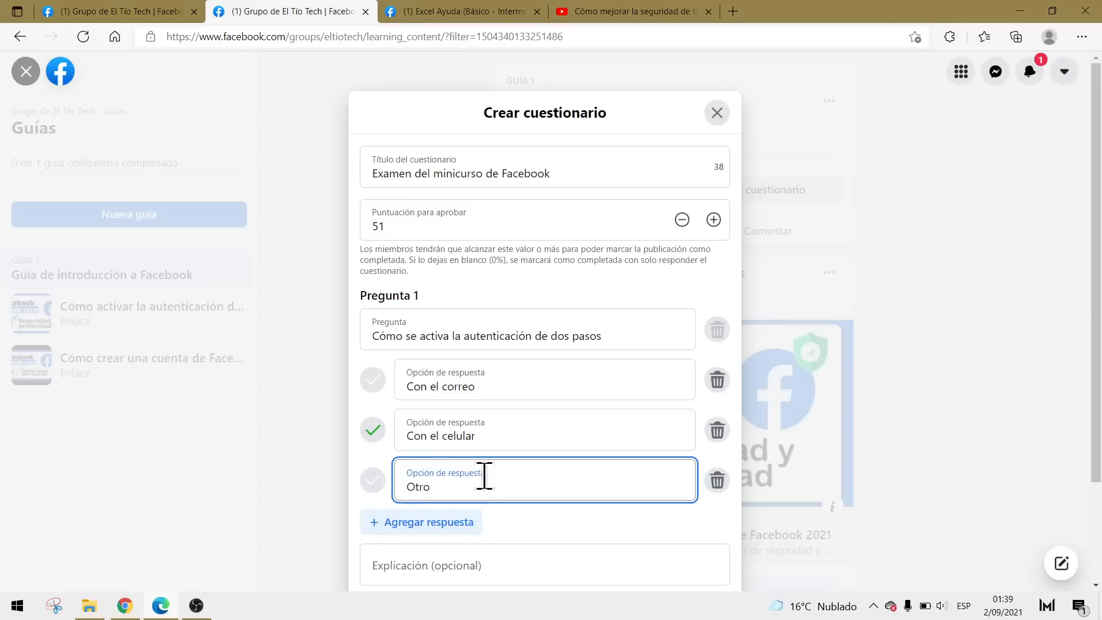
{"action": "scroll", "coordinate": [890, 448], "scroll_direction": "down", "scroll_amount": 2}
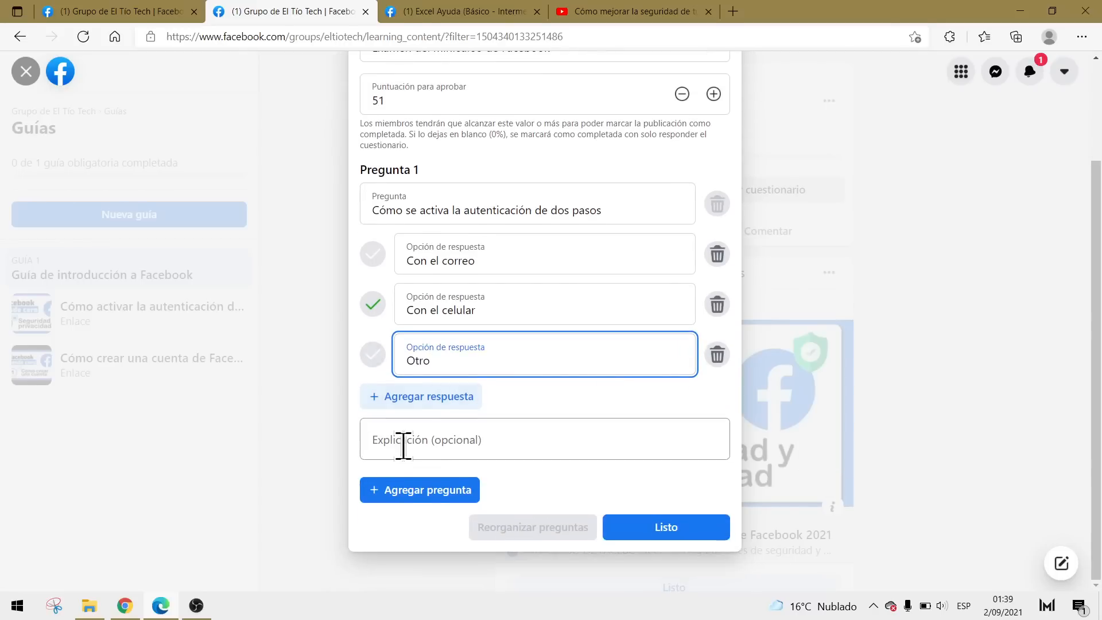
- Finish the quiz to add it to the guide and look over the guide's posts
{"action": "left_click", "coordinate": [683, 520]}
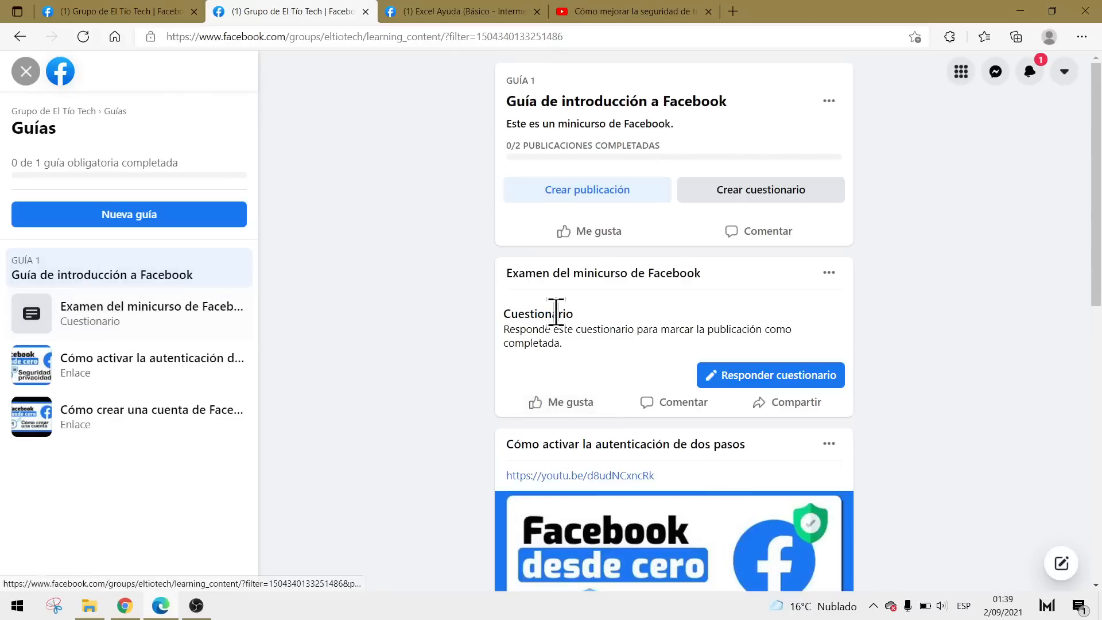
{"action": "scroll", "coordinate": [501, 339], "scroll_direction": "down", "scroll_amount": 10}
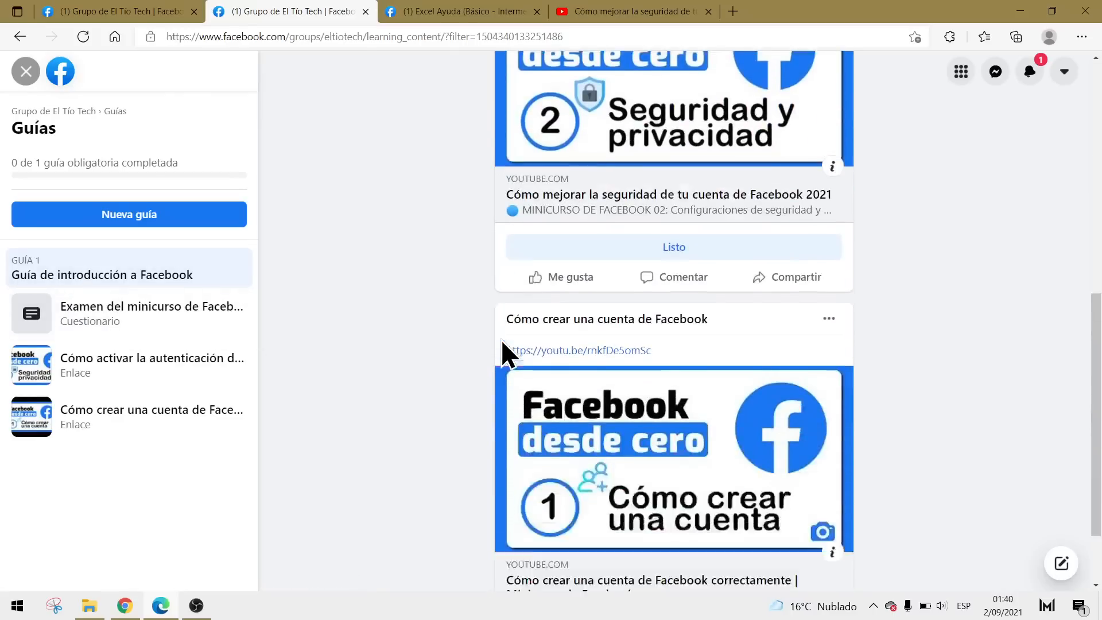
{"action": "scroll", "coordinate": [469, 416], "scroll_direction": "up", "scroll_amount": 7}
{"action": "scroll", "coordinate": [469, 414], "scroll_direction": "up", "scroll_amount": 3}
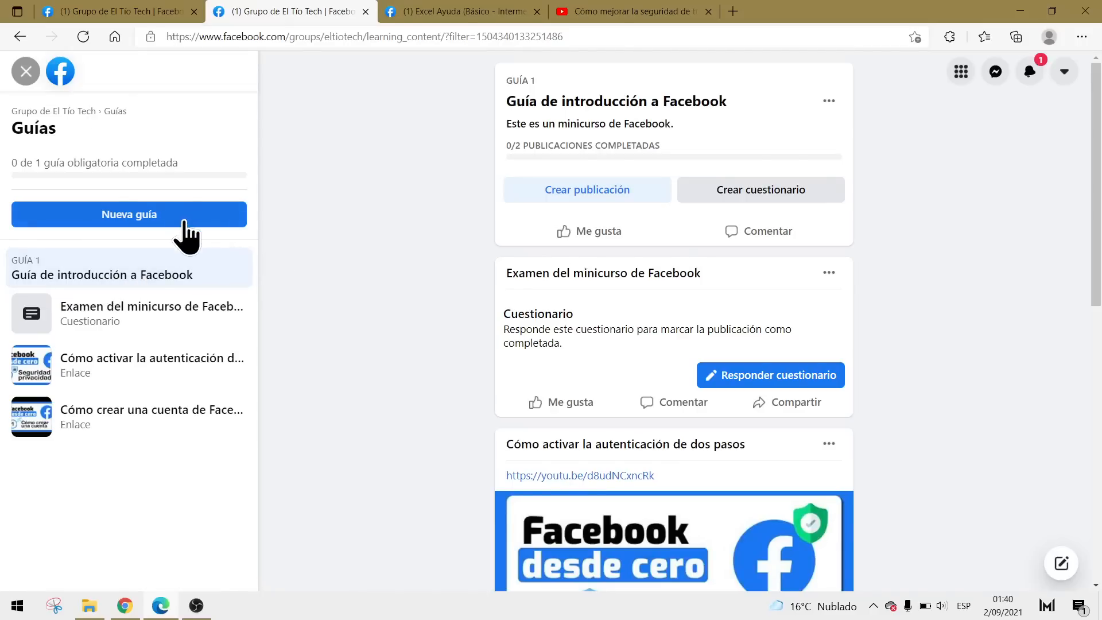
- Reorder the guide's posts: "Cómo crear una cuenta de Facebook", "Cómo activar la autenticación de dos pasos", "Examen del minicurso de Facebook"
{"action": "left_click", "coordinate": [828, 101]}
{"action": "left_click", "coordinate": [732, 197]}
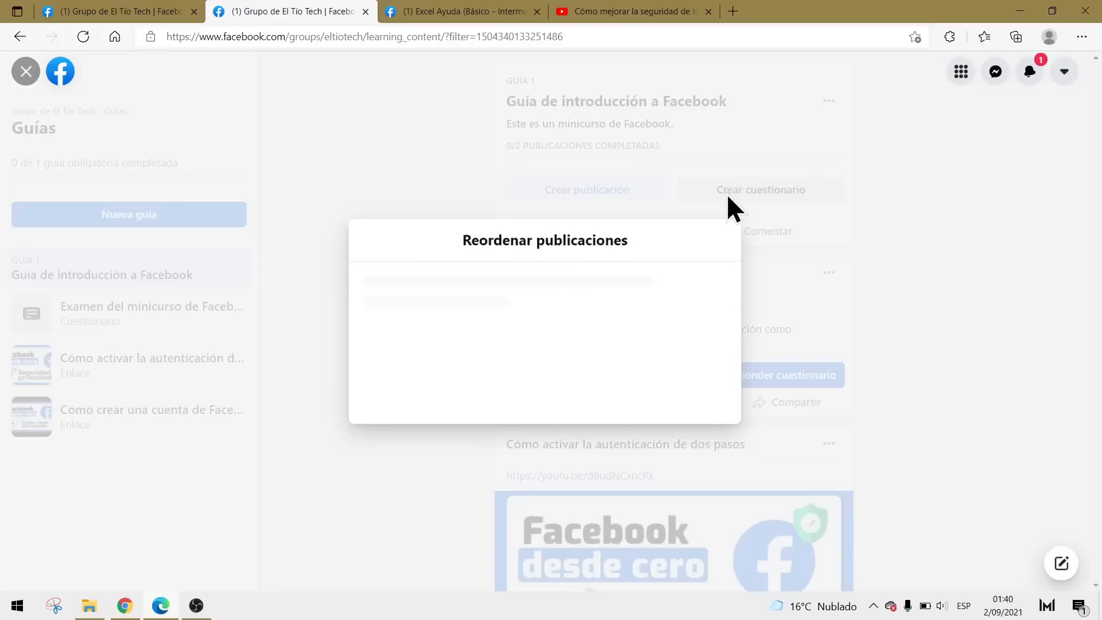
{"action": "left_click_drag", "start_coordinate": [370, 299], "coordinate": [374, 268]}
{"action": "left_click", "coordinate": [693, 457]}
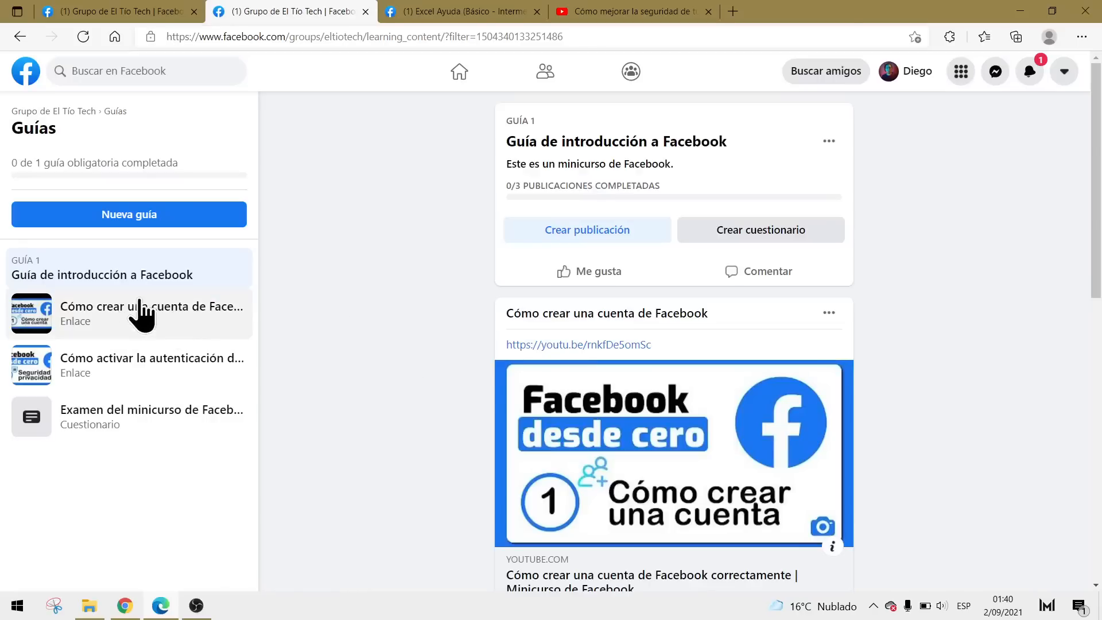
- Check the order of the guide's posts, both within the guide and in the group's Guías section
{"action": "scroll", "coordinate": [522, 293], "scroll_direction": "down", "scroll_amount": 10}
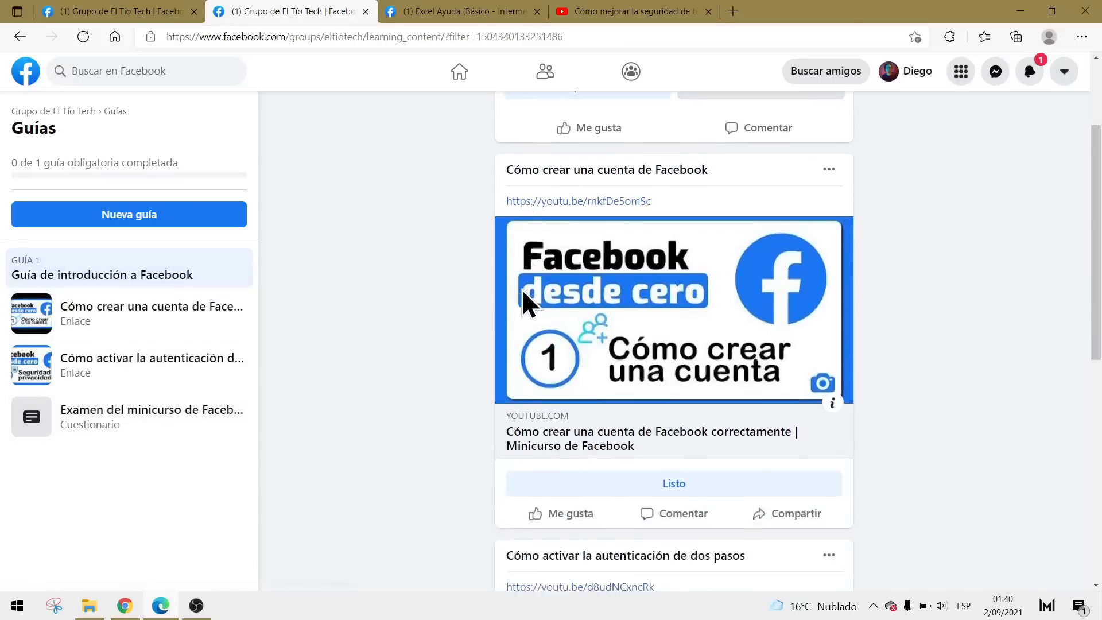
{"action": "scroll", "coordinate": [486, 305], "scroll_direction": "up", "scroll_amount": 10}
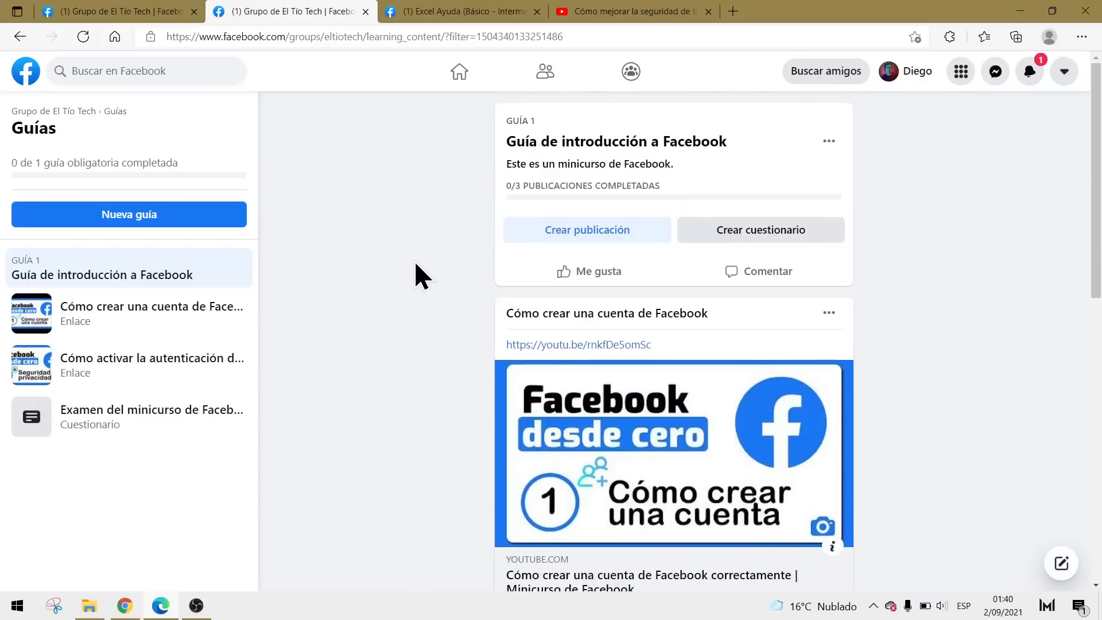
{"action": "left_click", "coordinate": [75, 112]}
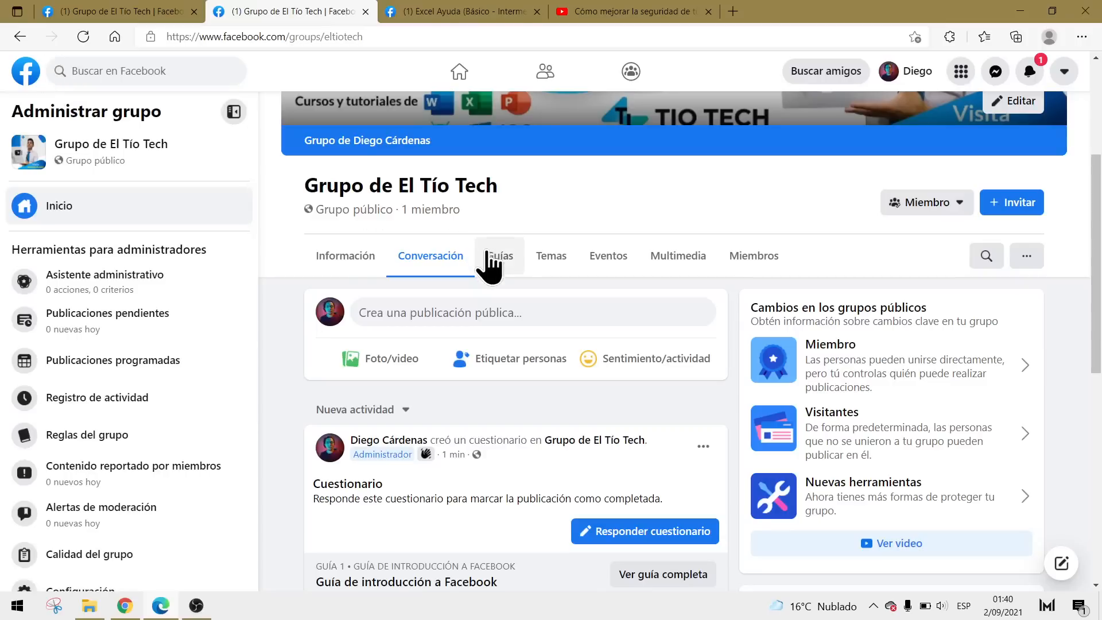
{"action": "left_click", "coordinate": [495, 255]}
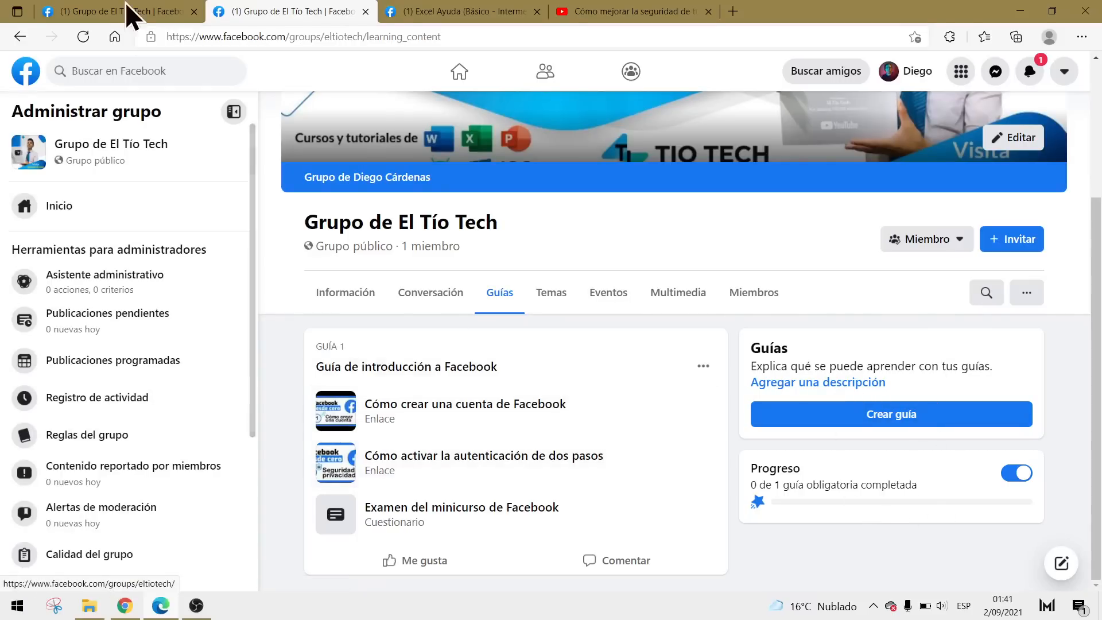
- Review the group's participation and conversation settings and examine the Calidad del grupo page
{"action": "left_click", "coordinate": [109, 7]}
{"action": "scroll", "coordinate": [450, 386], "scroll_direction": "down", "scroll_amount": 3}
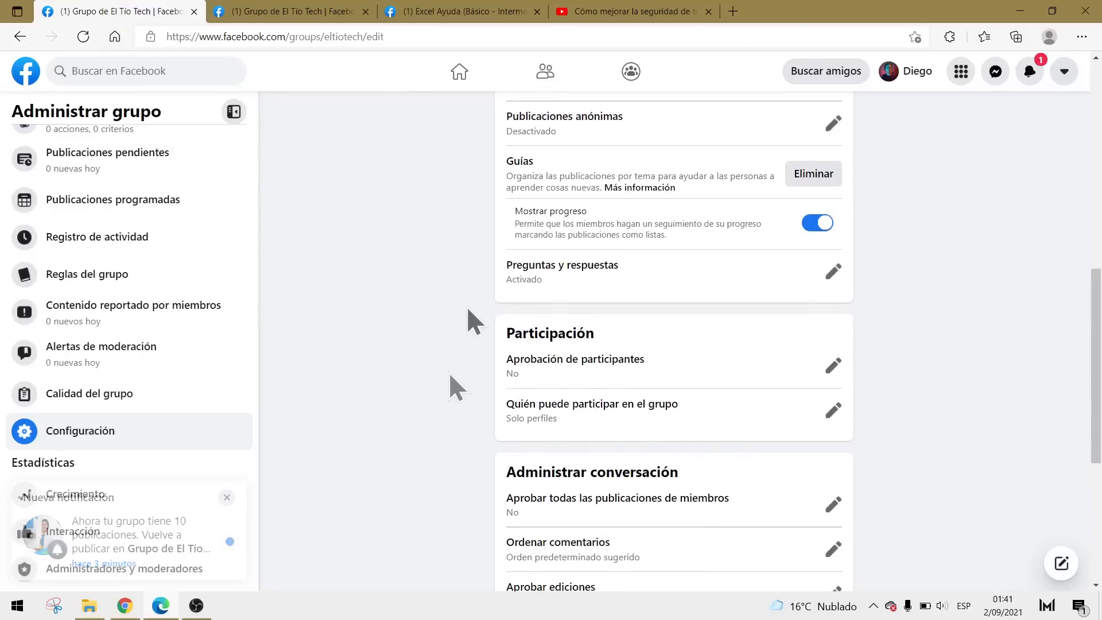
{"action": "scroll", "coordinate": [467, 307], "scroll_direction": "down", "scroll_amount": 4}
{"action": "scroll", "coordinate": [467, 308], "scroll_direction": "up", "scroll_amount": 6}
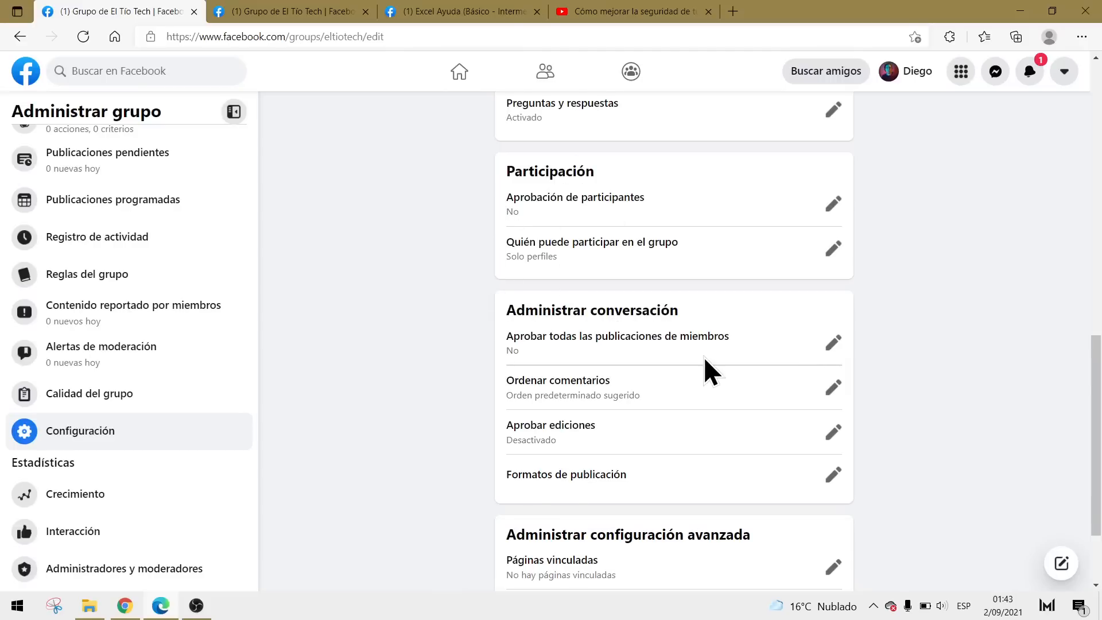
{"action": "left_click", "coordinate": [831, 344]}
{"action": "left_click", "coordinate": [108, 407]}
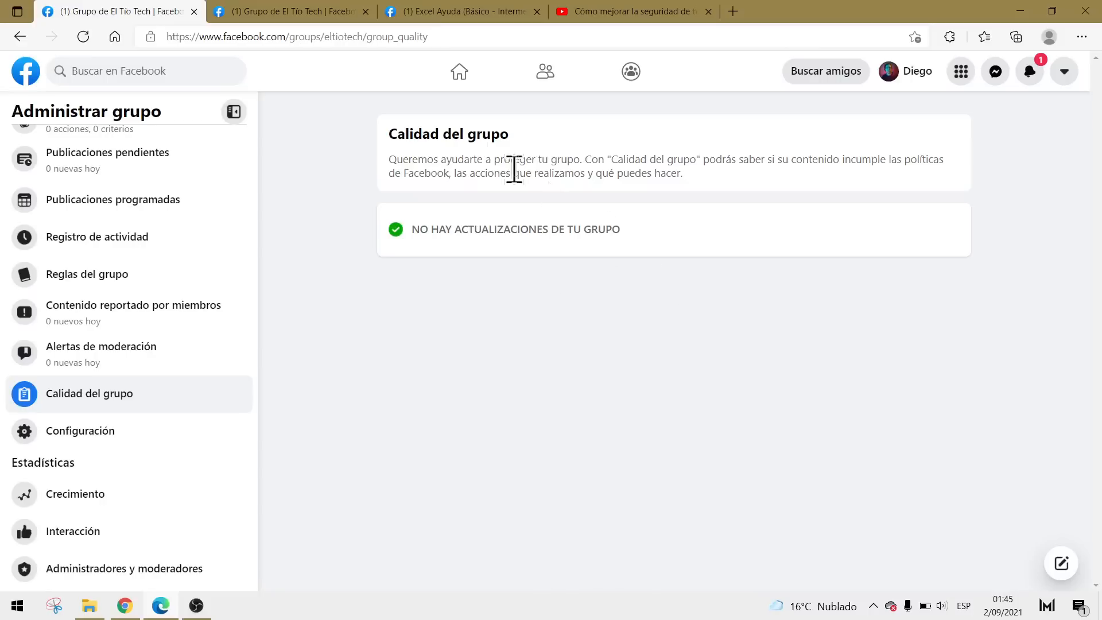
{"action": "left_click_drag", "start_coordinate": [490, 136], "coordinate": [389, 137]}
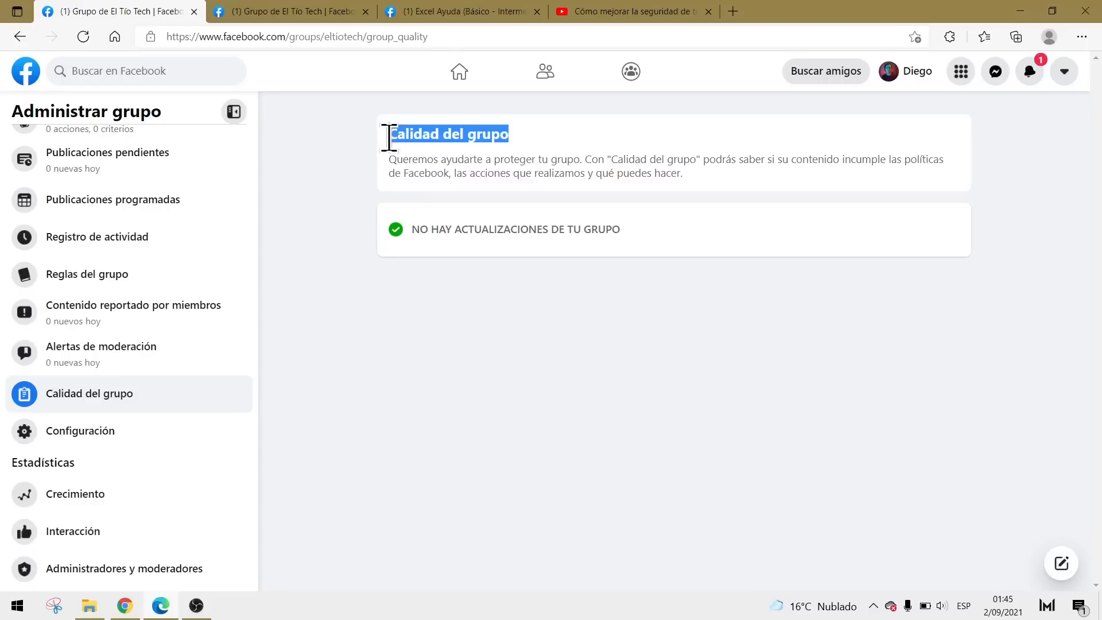
- Examine the group setting for approving all member posts and cancel out of it
{"action": "left_click", "coordinate": [104, 436]}
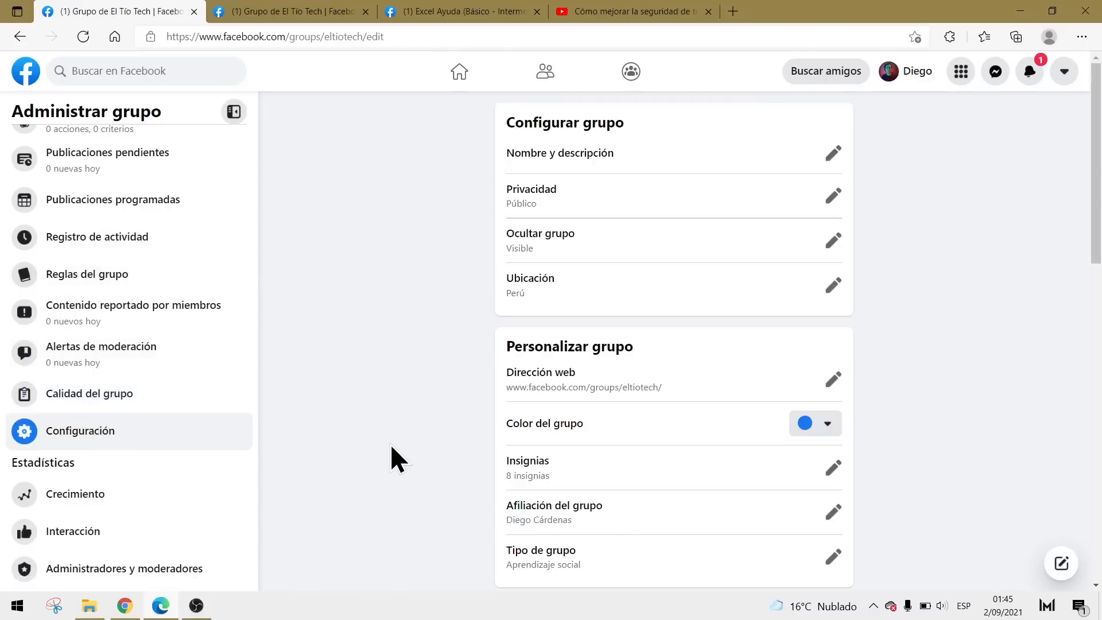
{"action": "scroll", "coordinate": [408, 376], "scroll_direction": "down", "scroll_amount": 2}
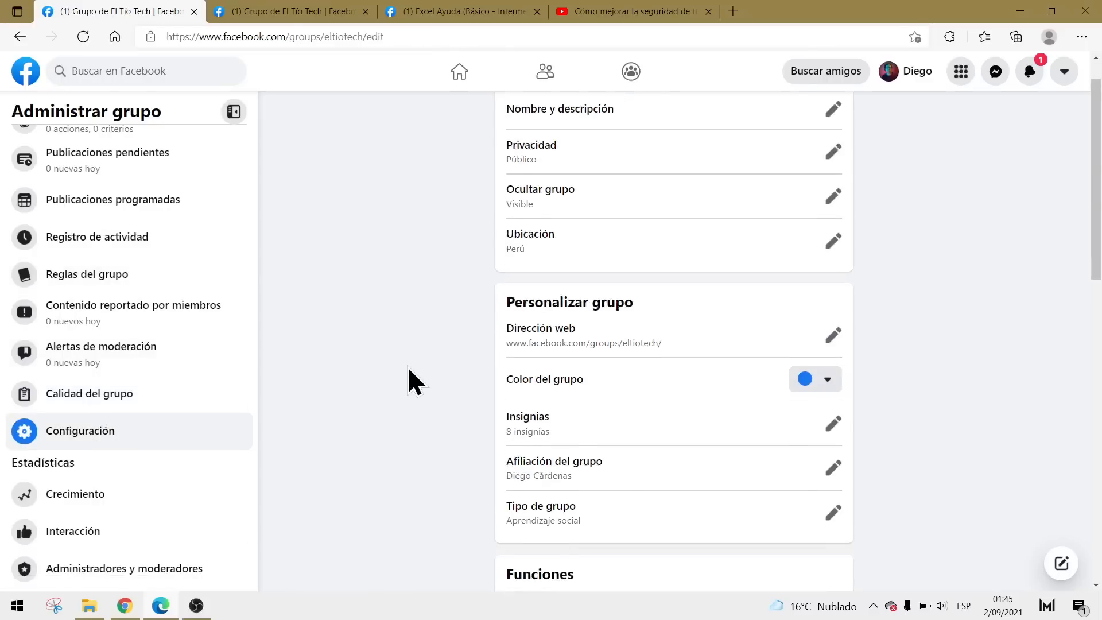
{"action": "scroll", "coordinate": [466, 401], "scroll_direction": "down", "scroll_amount": 10}
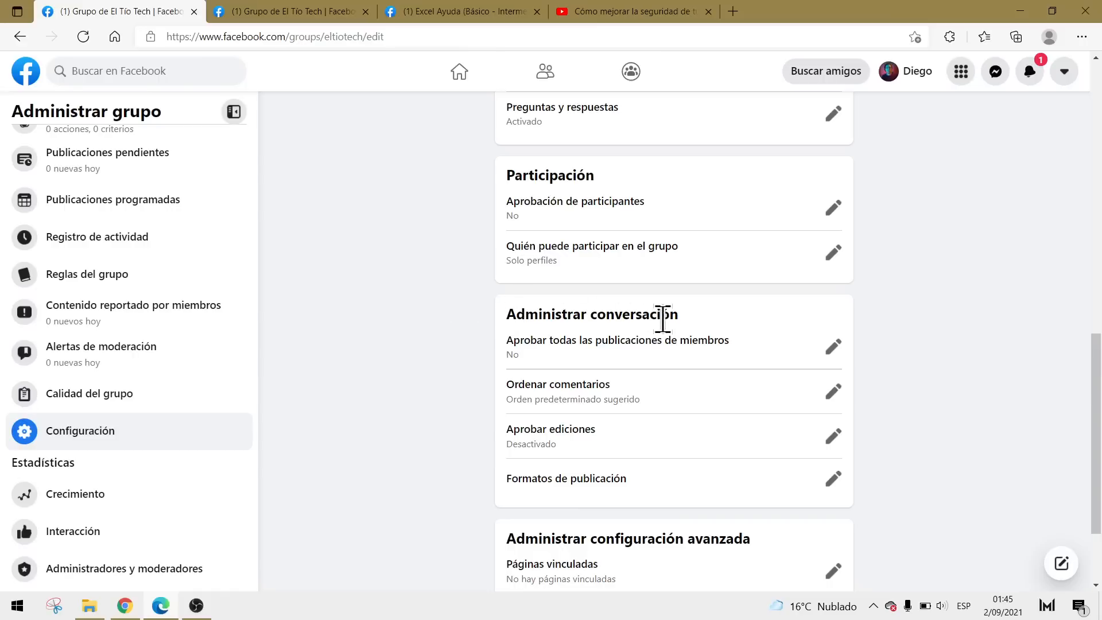
{"action": "left_click", "coordinate": [830, 345]}
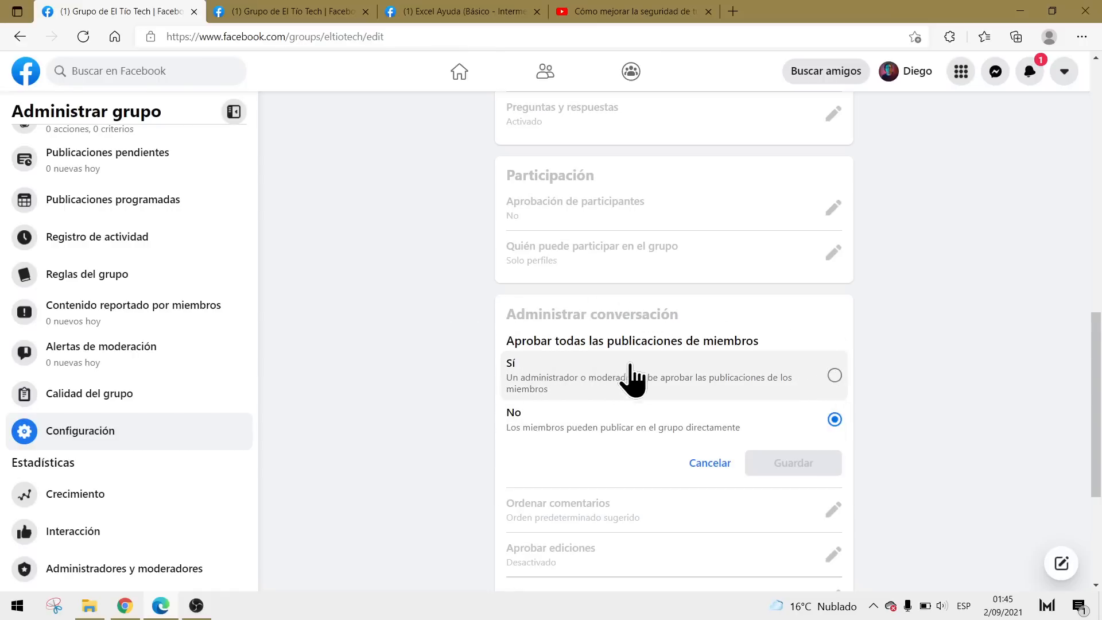
{"action": "left_click", "coordinate": [709, 459]}
- Examine the linked pages option in the advanced settings and browse the Excel Ayuda group's page and its extra options
{"action": "scroll", "coordinate": [585, 394], "scroll_direction": "down", "scroll_amount": 3}
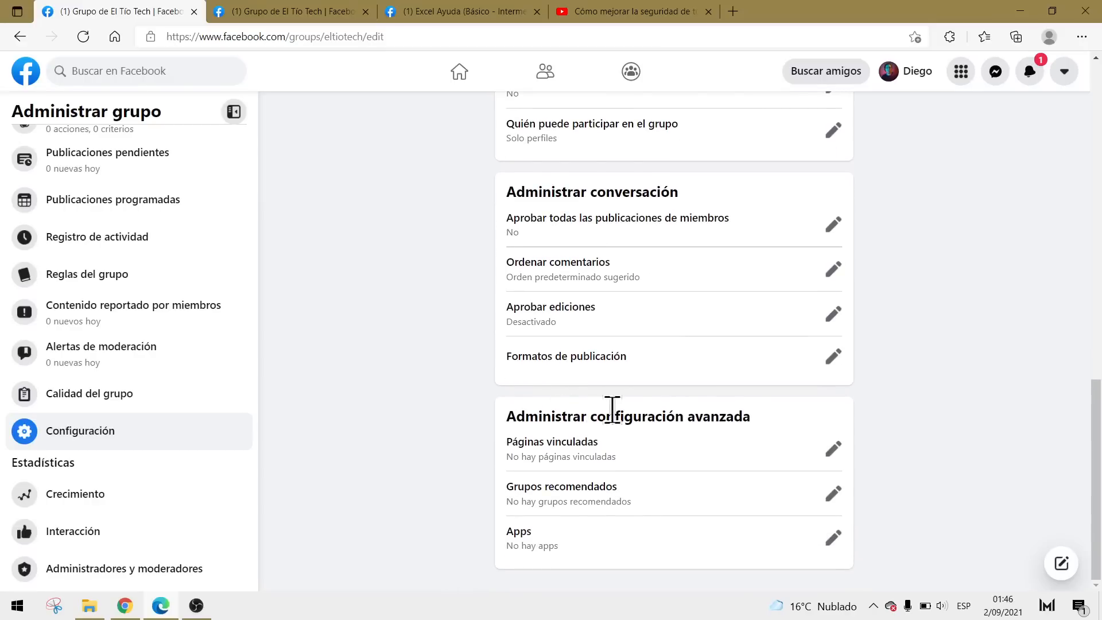
{"action": "left_click", "coordinate": [831, 454]}
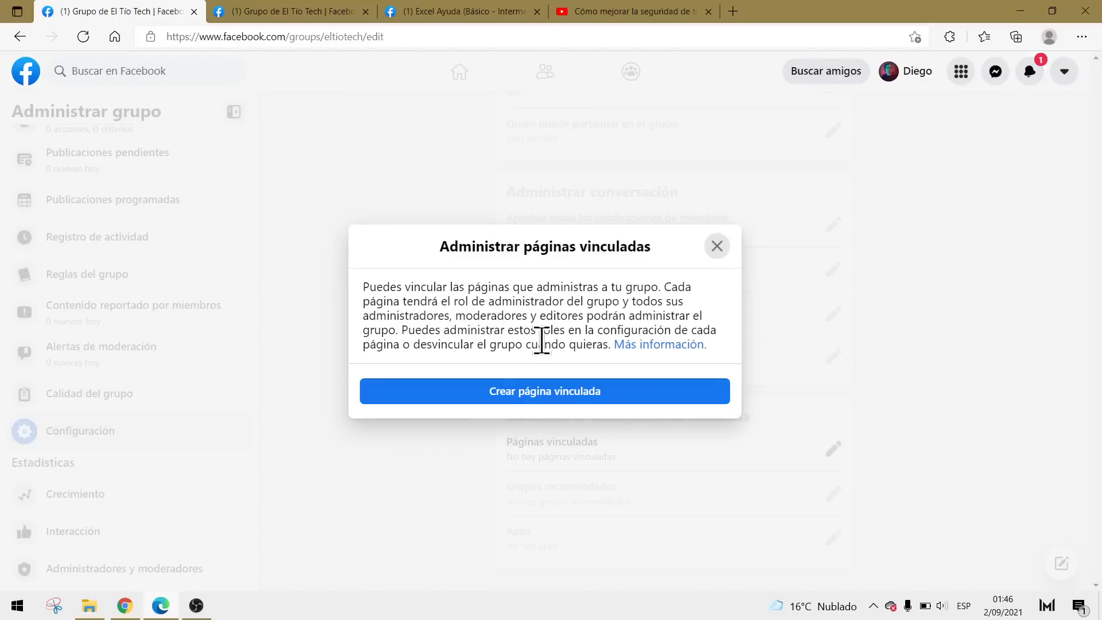
{"action": "left_click", "coordinate": [474, 9]}
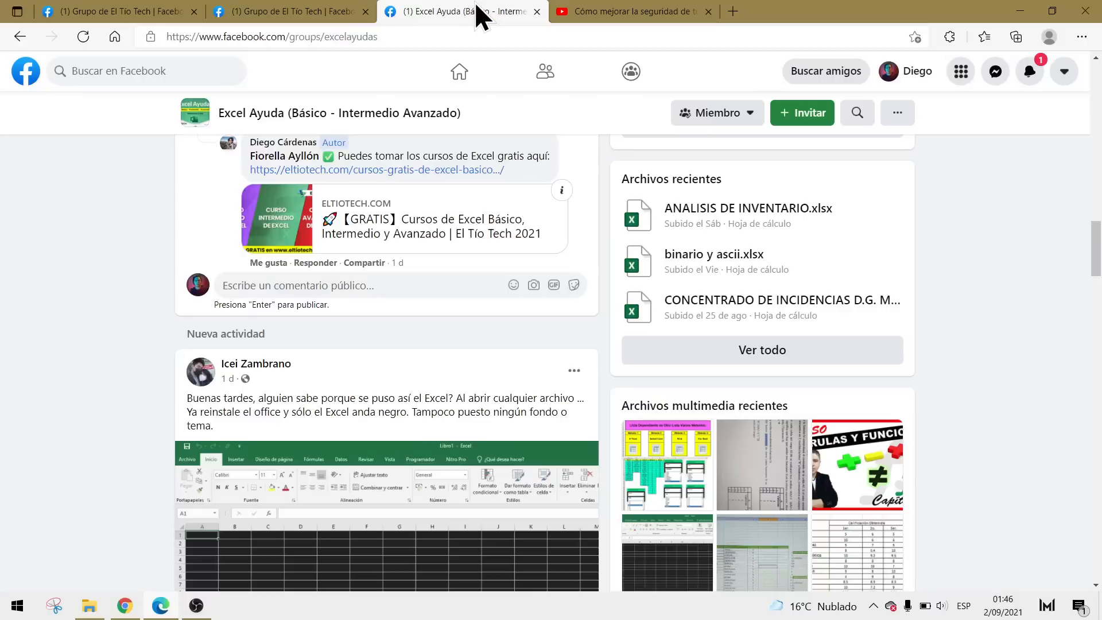
{"action": "scroll", "coordinate": [683, 448], "scroll_direction": "up", "scroll_amount": 4}
{"action": "scroll", "coordinate": [642, 457], "scroll_direction": "up", "scroll_amount": 10}
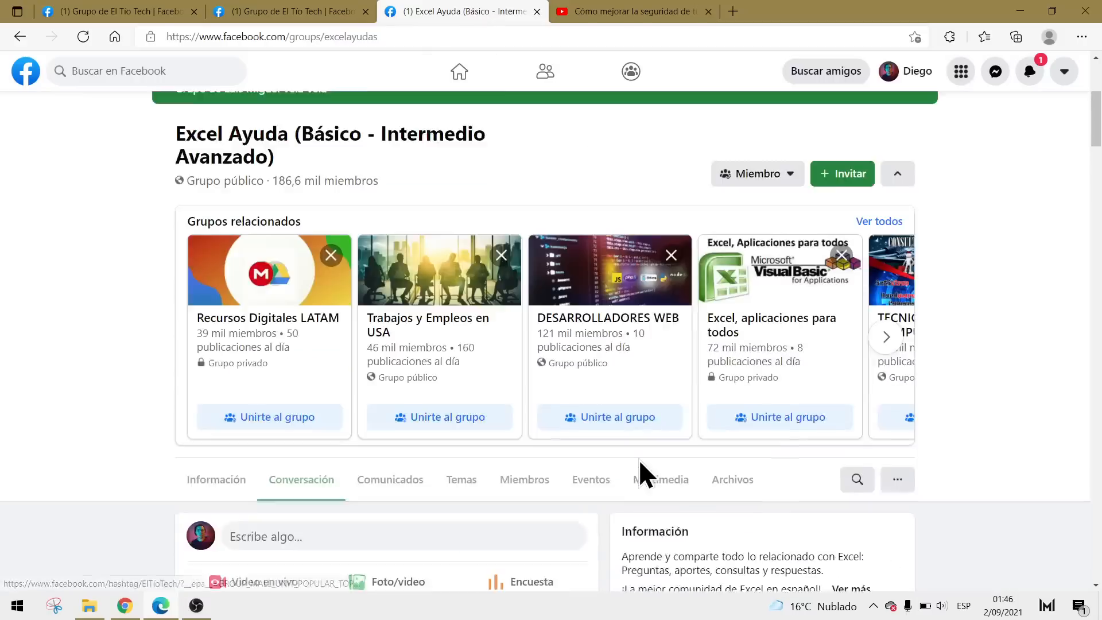
{"action": "scroll", "coordinate": [23, 344], "scroll_direction": "down", "scroll_amount": 8}
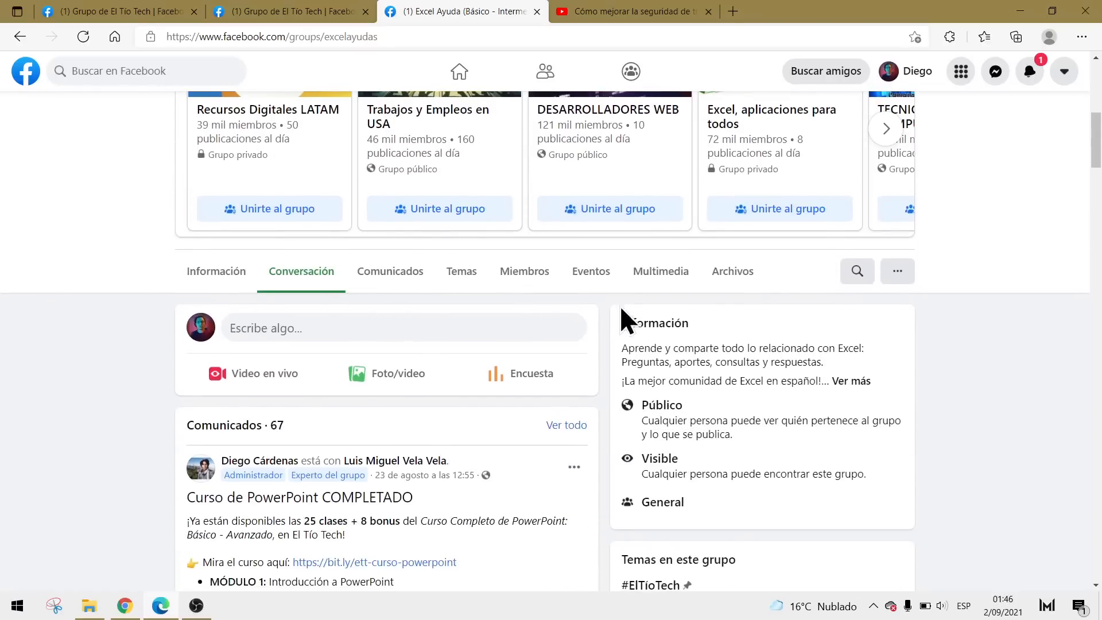
{"action": "left_click", "coordinate": [902, 275]}
- Return to the group's settings and add "Excel Ayuda (Básico - Intermedio Avanzado)" as a recommended group
{"action": "left_click", "coordinate": [104, 11]}
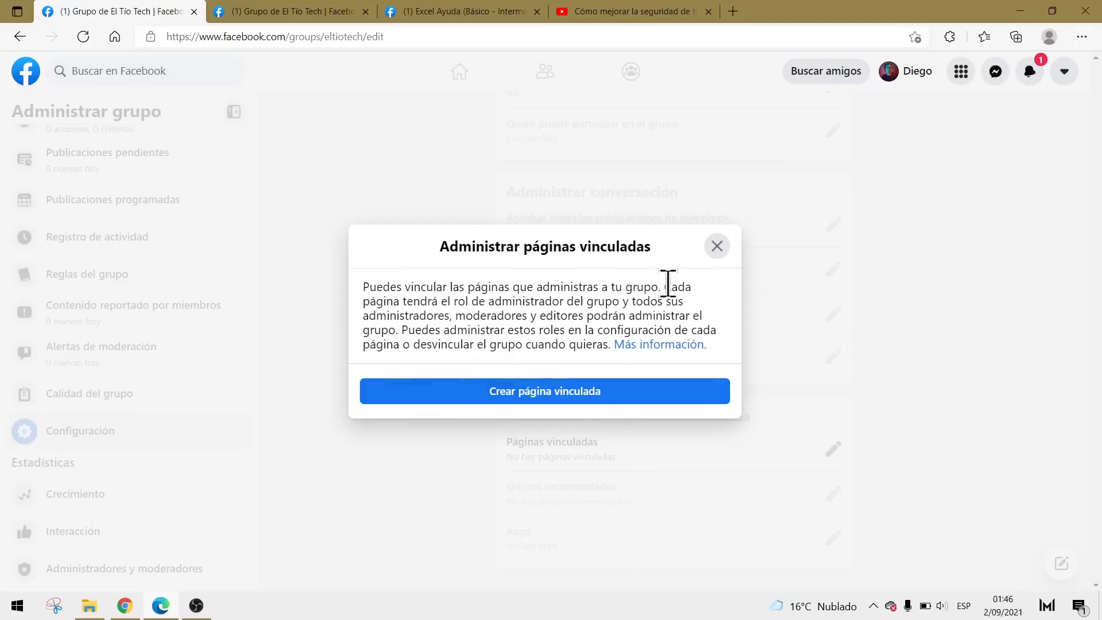
{"action": "left_click", "coordinate": [717, 246]}
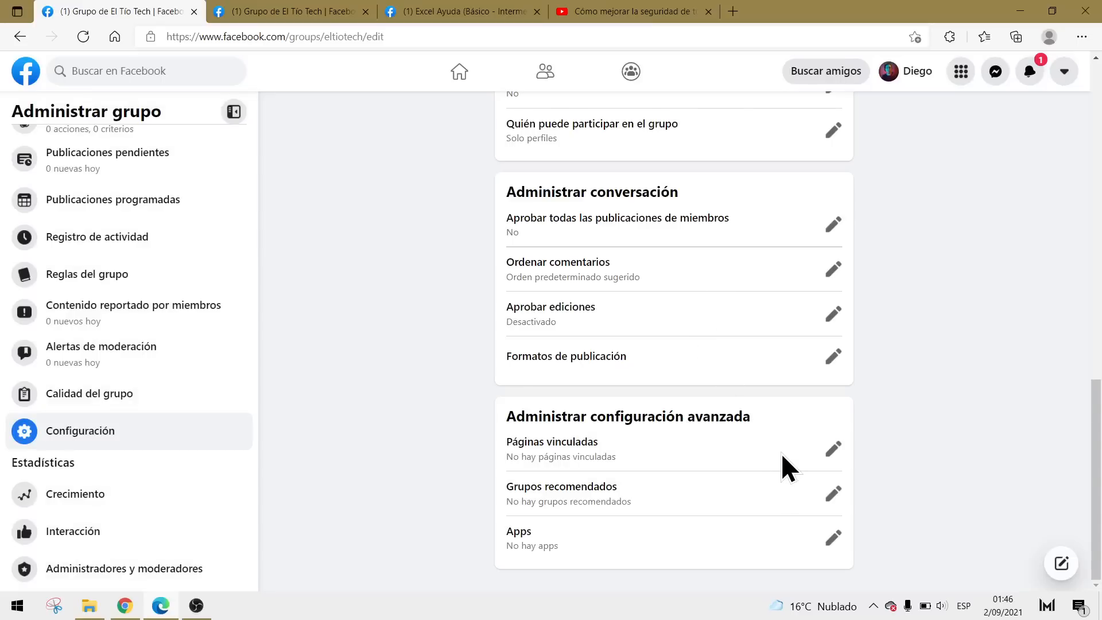
{"action": "left_click", "coordinate": [833, 495]}
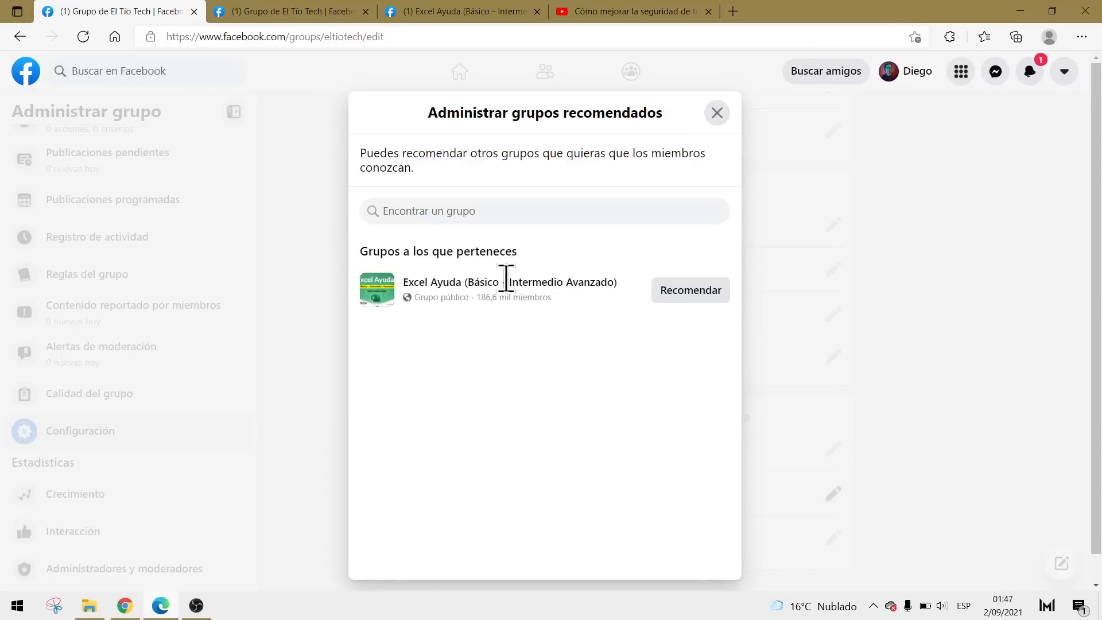
{"action": "left_click", "coordinate": [695, 302]}
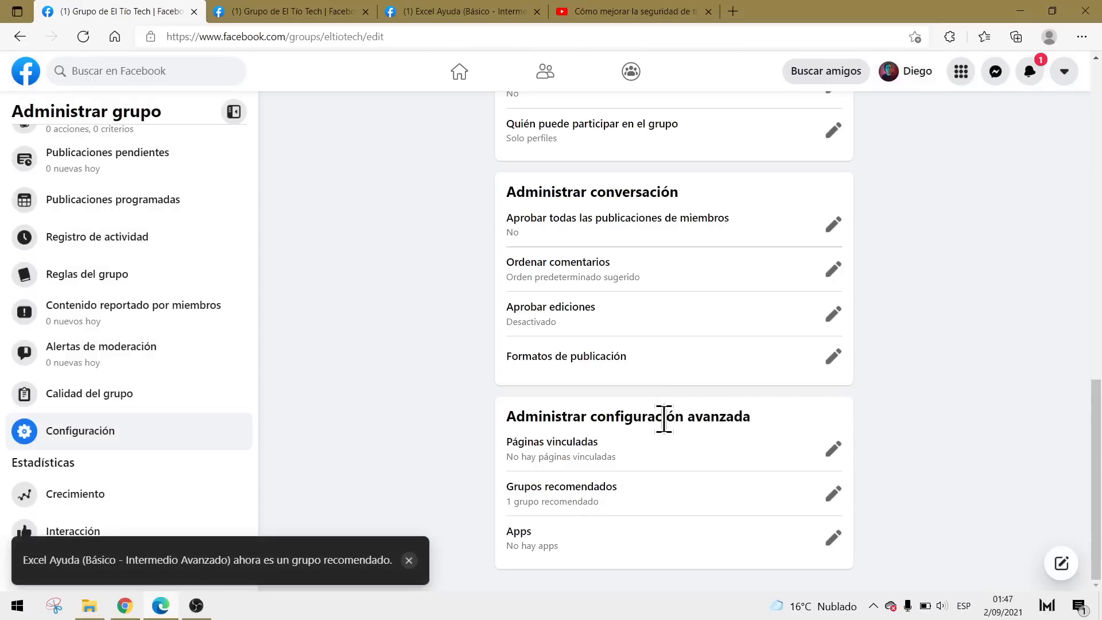
- Reload the group page and check its Información section for the group recommended by the administrators
{"action": "left_click", "coordinate": [311, 8]}
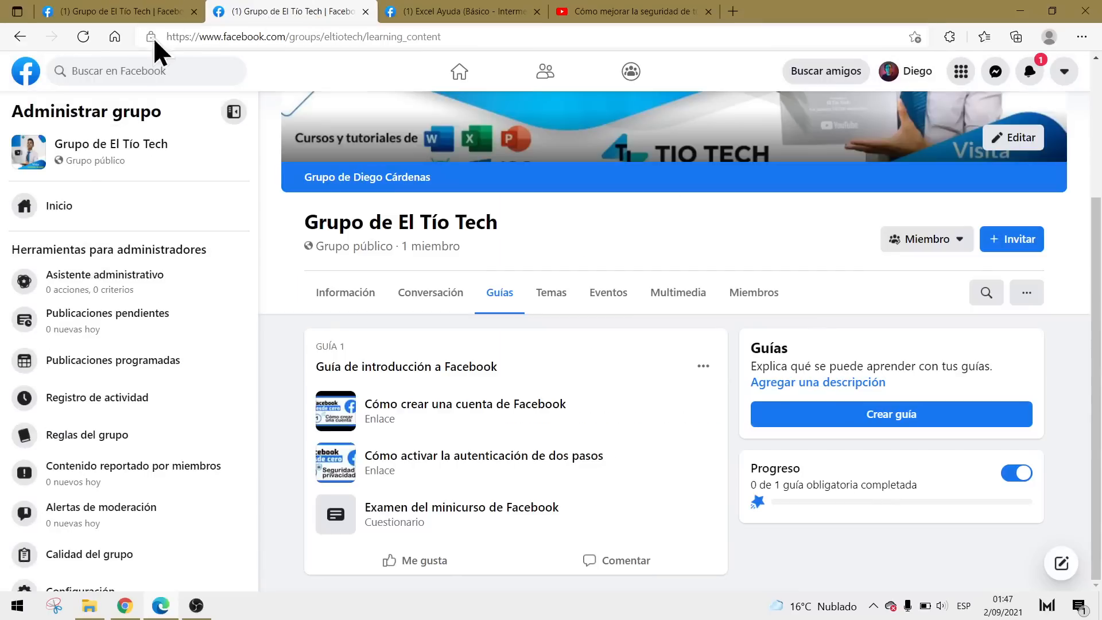
{"action": "left_click", "coordinate": [83, 37]}
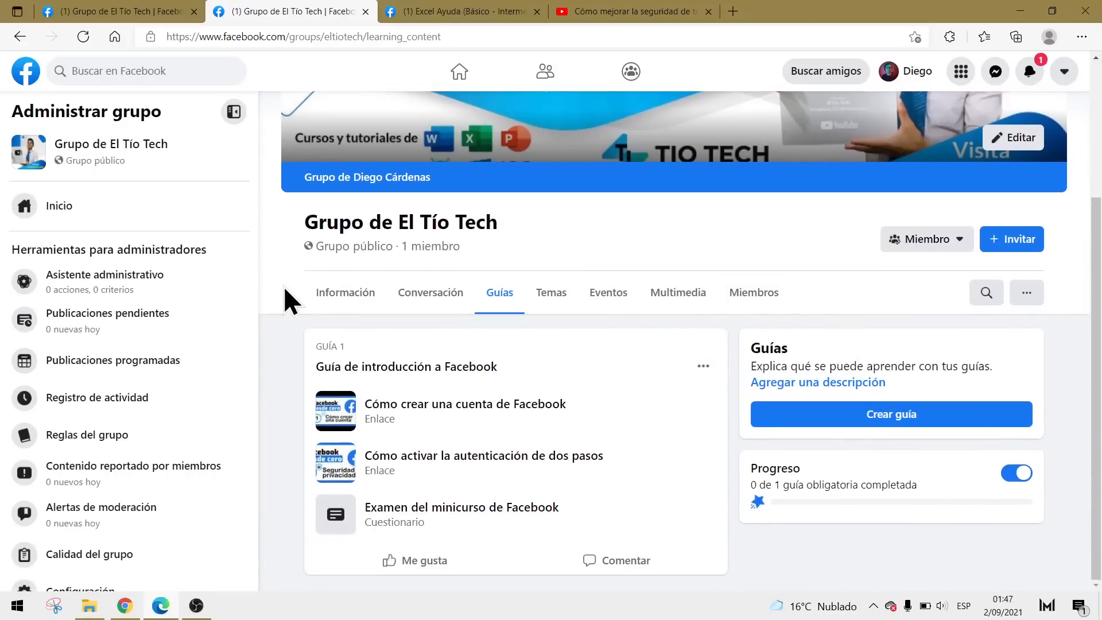
{"action": "left_click", "coordinate": [307, 295]}
{"action": "scroll", "coordinate": [402, 310], "scroll_direction": "down", "scroll_amount": 7}
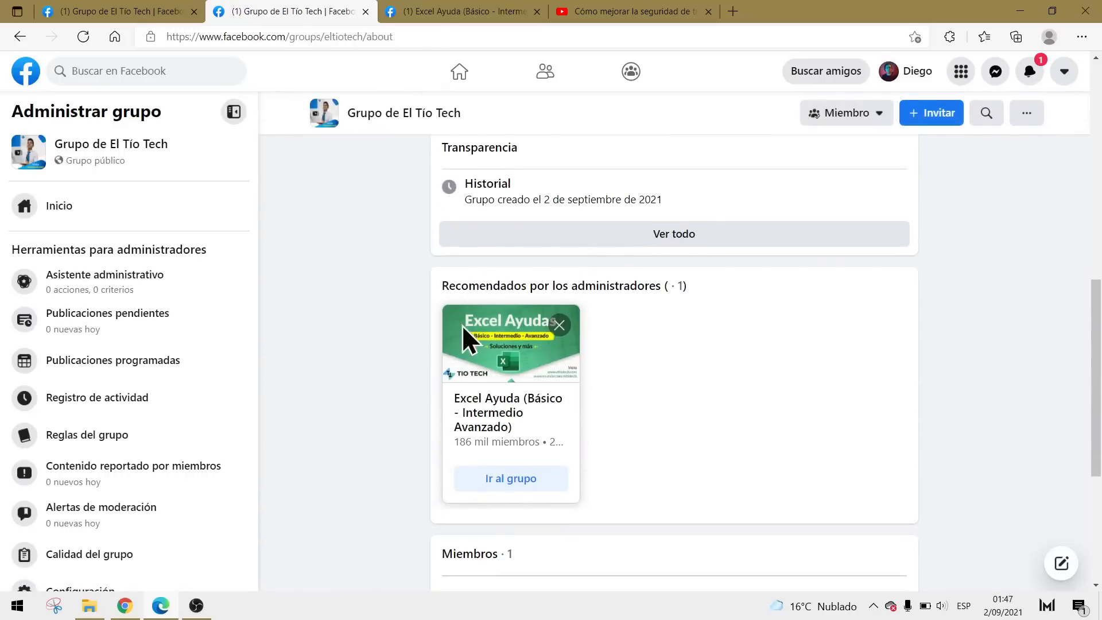
{"action": "scroll", "coordinate": [382, 454], "scroll_direction": "down", "scroll_amount": 4}
{"action": "scroll", "coordinate": [382, 453], "scroll_direction": "up", "scroll_amount": 5}
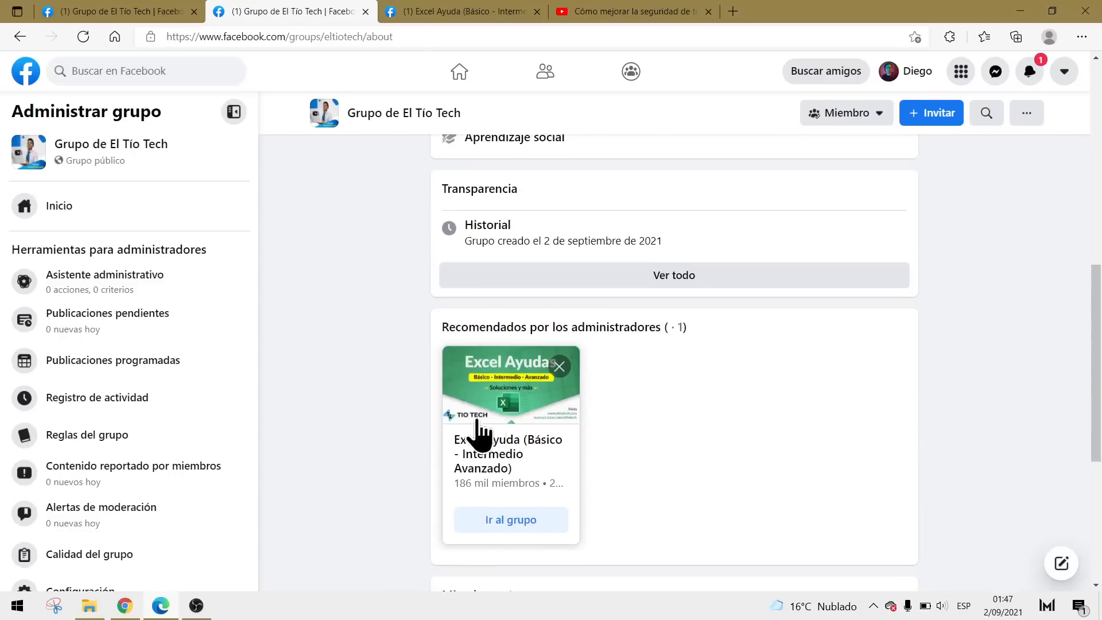
{"action": "scroll", "coordinate": [489, 430], "scroll_direction": "up", "scroll_amount": 8}
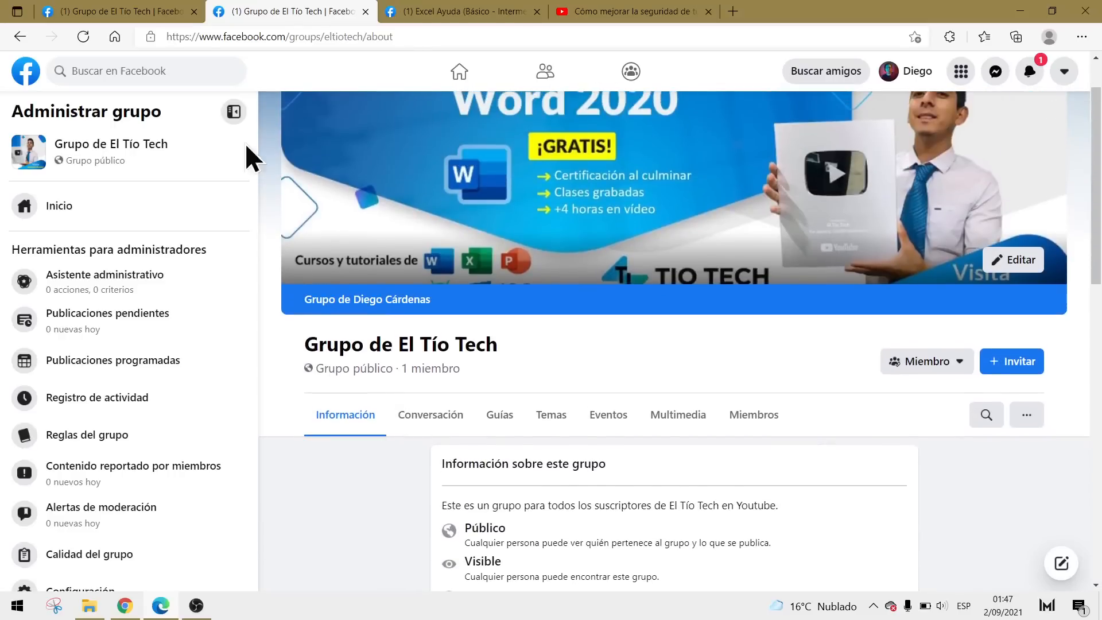
- Return to the group's administration view and open the group rules page
{"action": "left_click", "coordinate": [147, 4]}
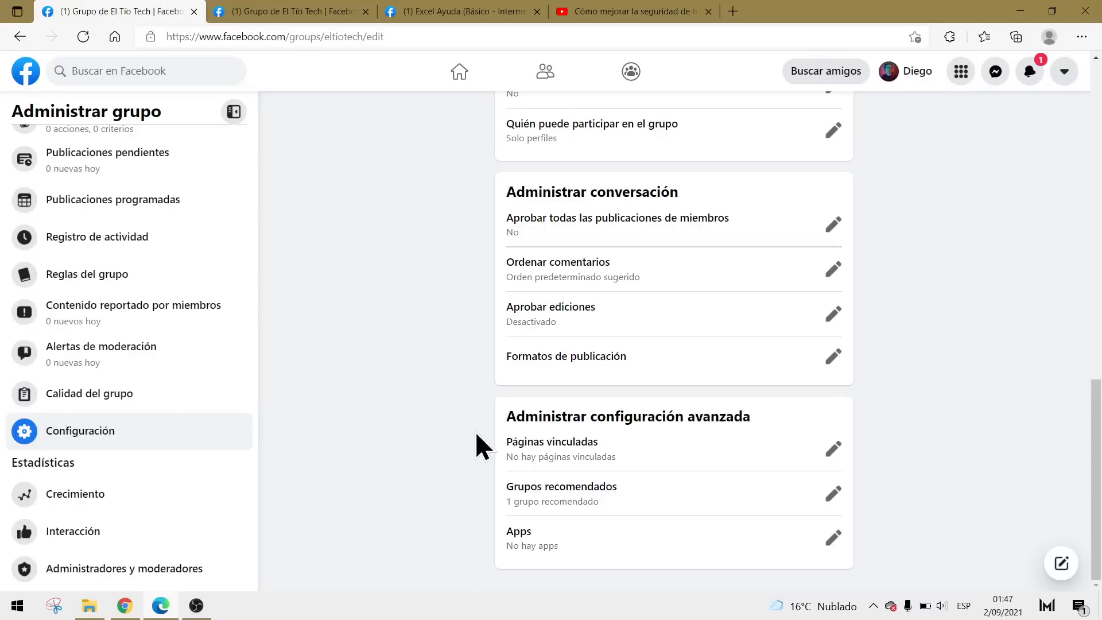
{"action": "scroll", "coordinate": [155, 426], "scroll_direction": "up", "scroll_amount": 1}
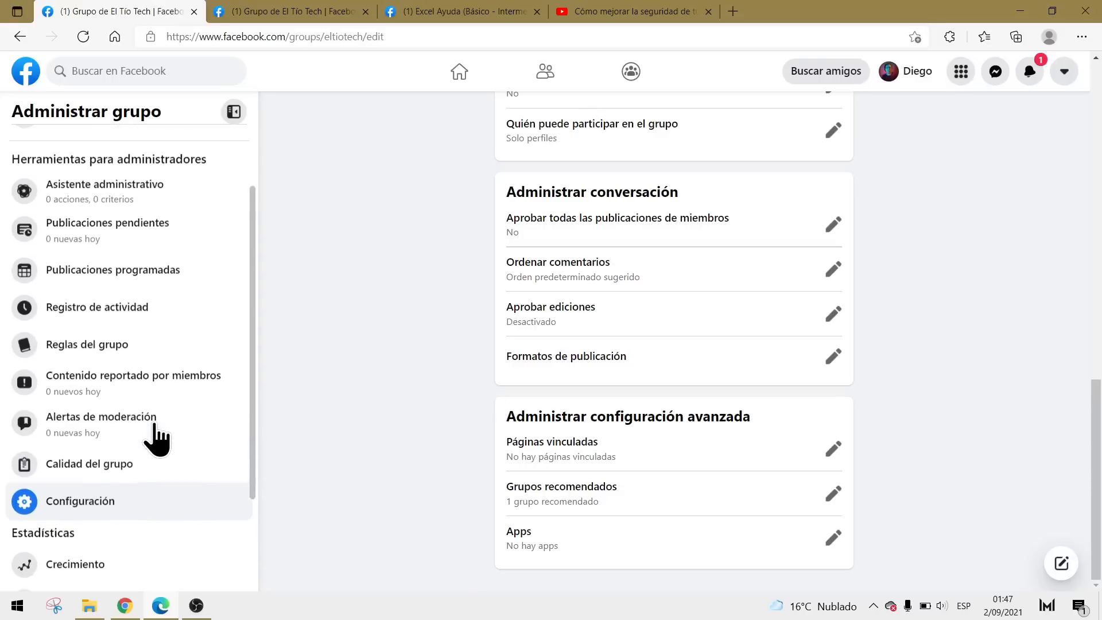
{"action": "left_click", "coordinate": [97, 351]}
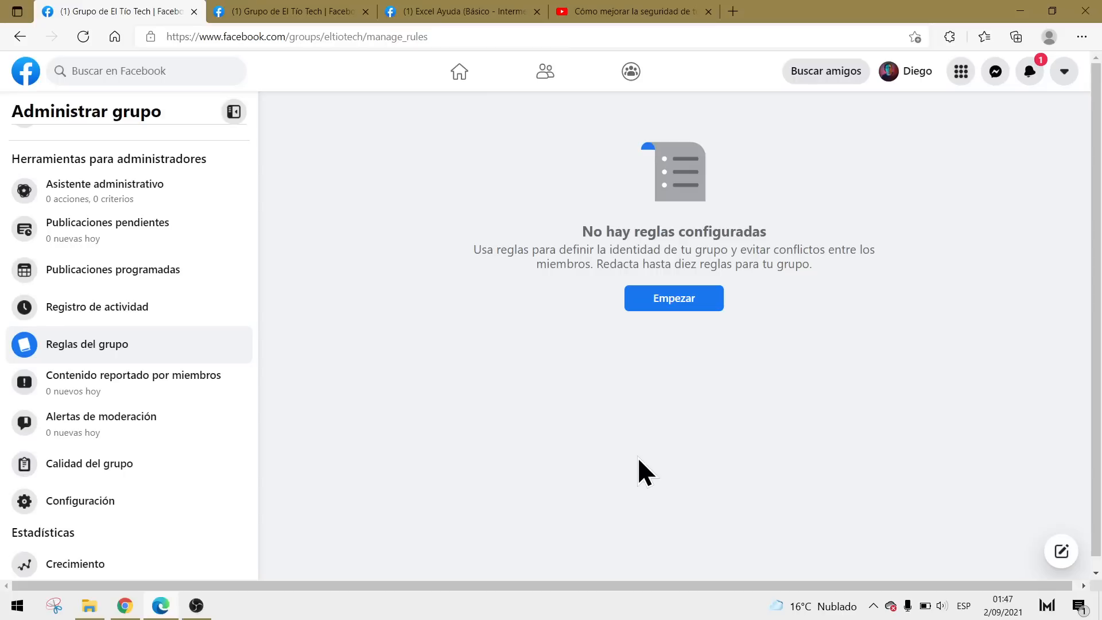
{"action": "scroll", "coordinate": [213, 436], "scroll_direction": "up", "scroll_amount": 2}
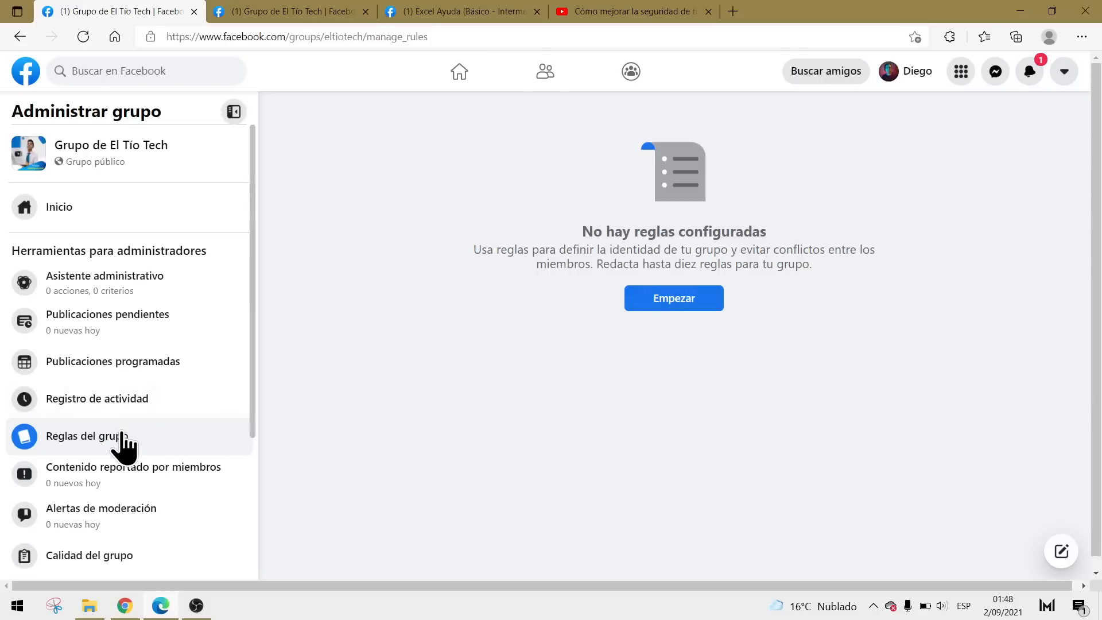
- Create the group rules "Sé amable y cordial" and "No hagas bullying ni uses lenguaje ofensivo" from the example rules
{"action": "left_click", "coordinate": [706, 303]}
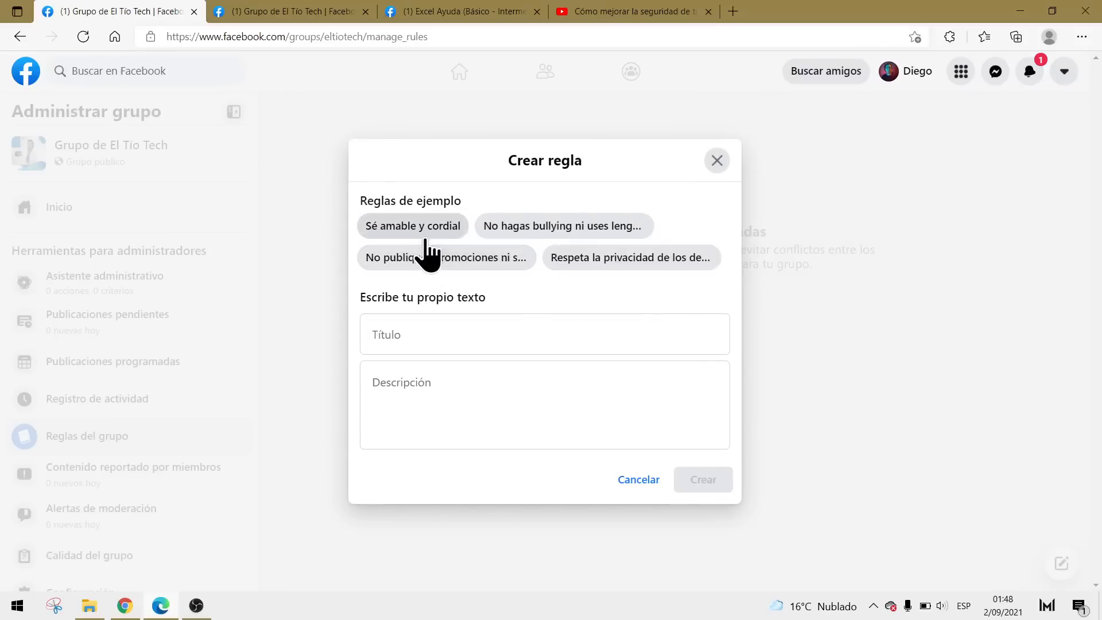
{"action": "left_click", "coordinate": [419, 230]}
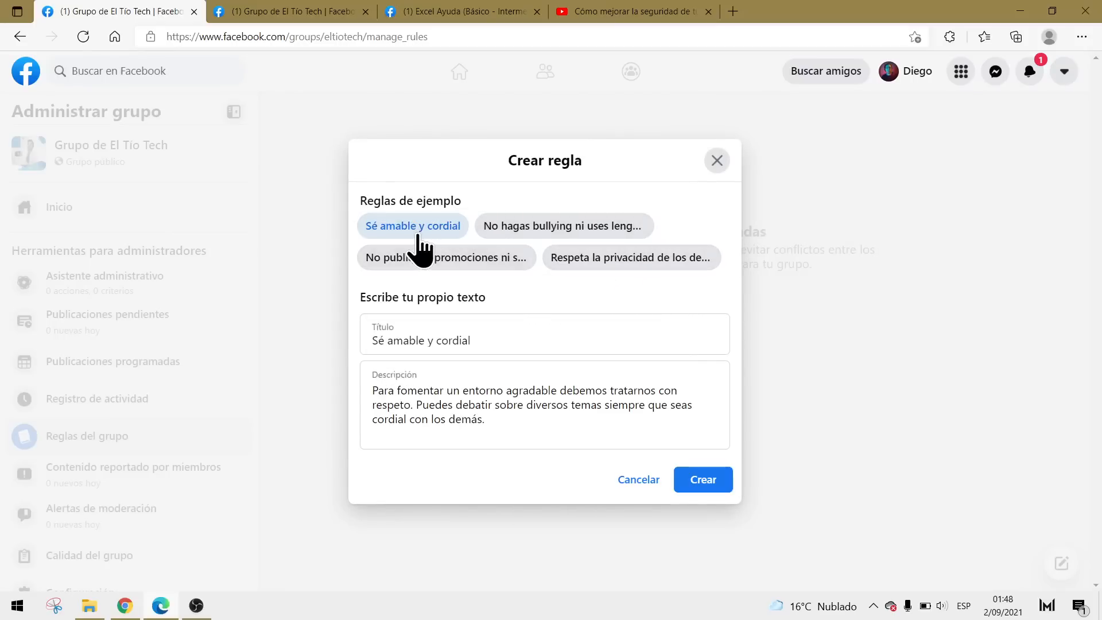
{"action": "left_click", "coordinate": [704, 480]}
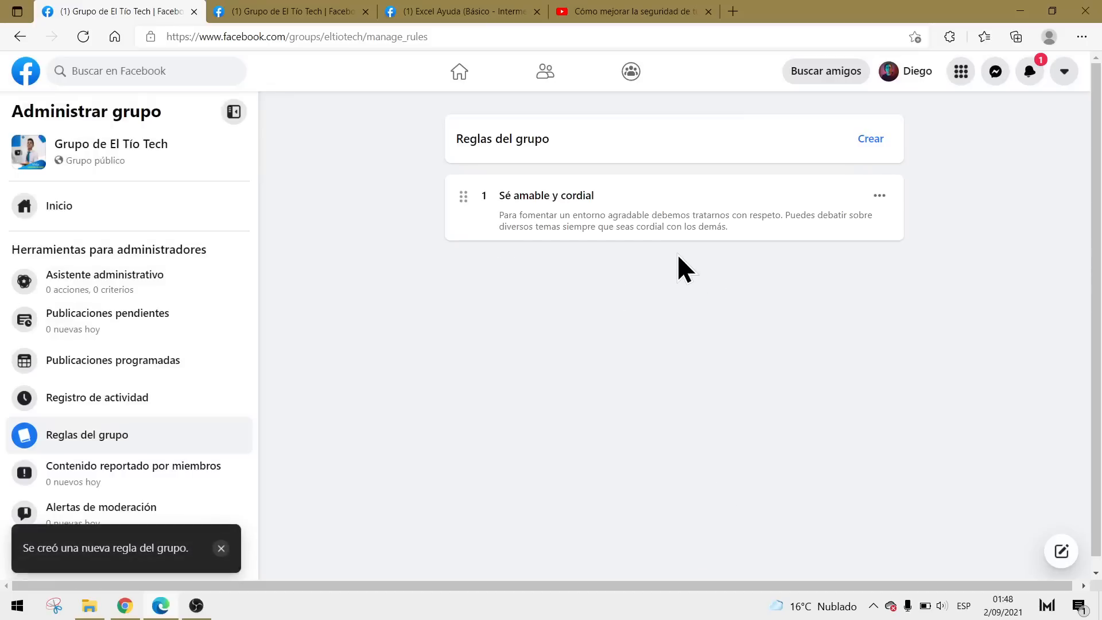
{"action": "left_click", "coordinate": [865, 142]}
{"action": "left_click", "coordinate": [582, 221]}
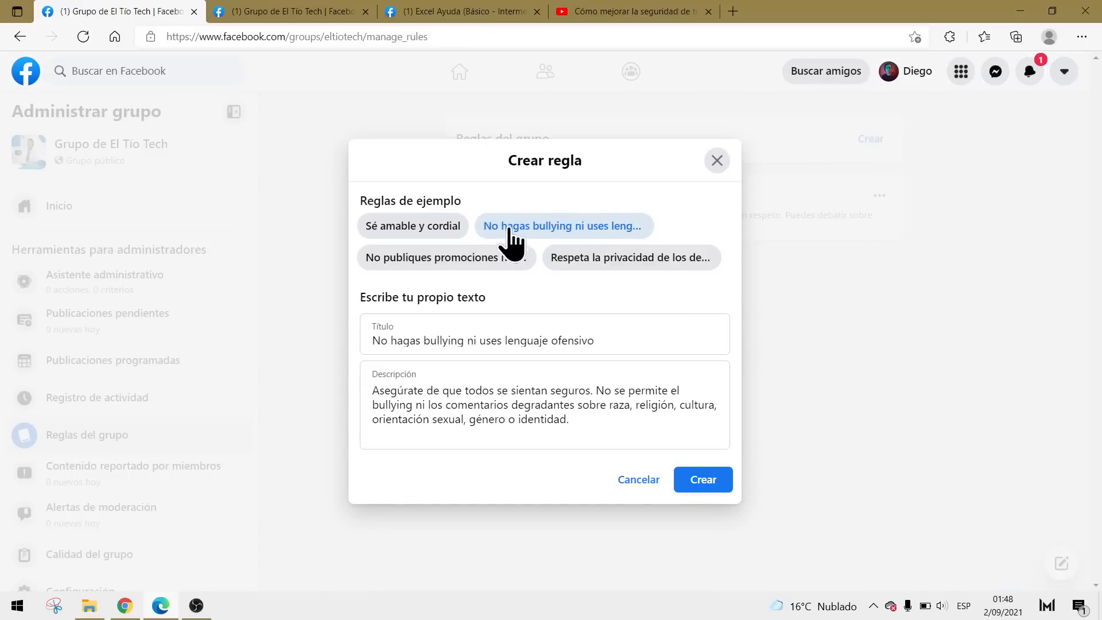
{"action": "left_click", "coordinate": [703, 480]}
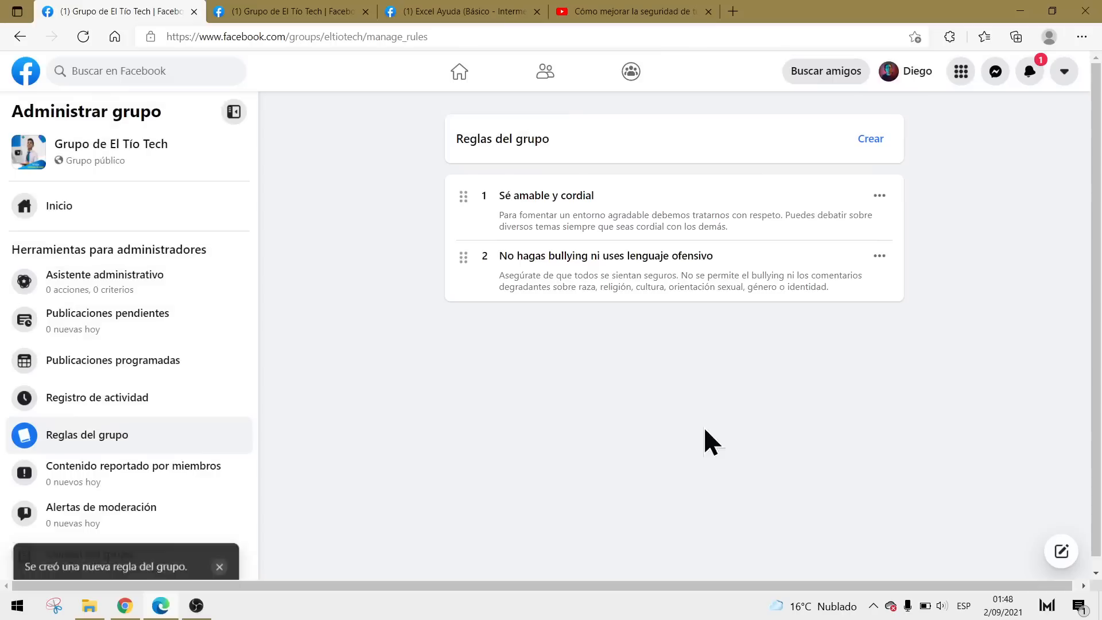
- Add the example rules "No publiques promociones ni spam" and "Respeta la privacidad de los demás" to the group rules
{"action": "left_click", "coordinate": [867, 142]}
{"action": "left_click", "coordinate": [446, 265]}
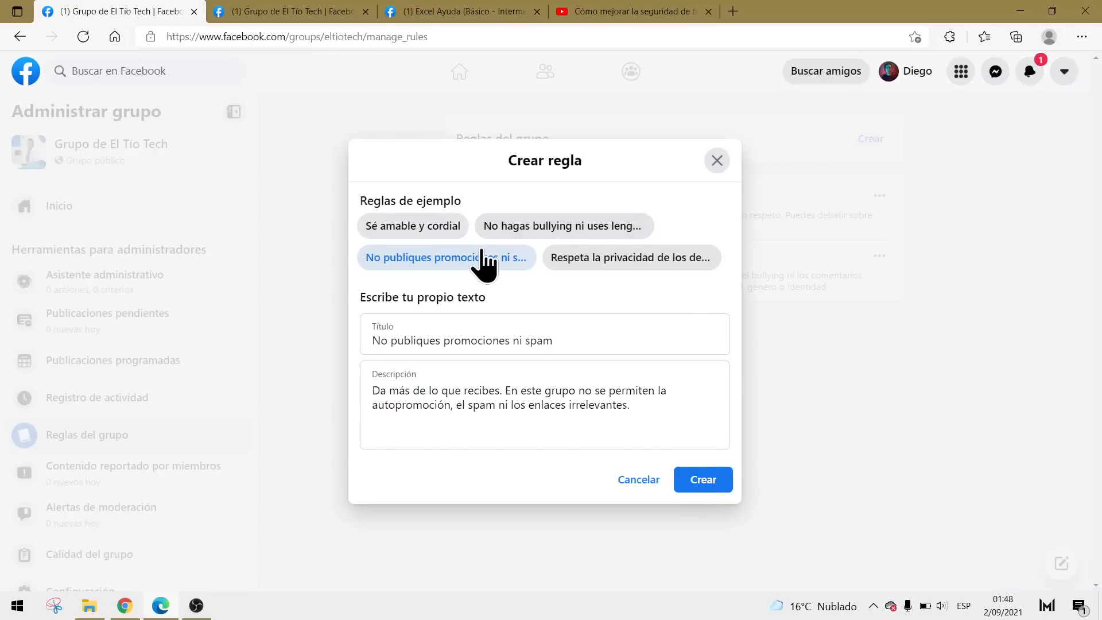
{"action": "left_click", "coordinate": [680, 477]}
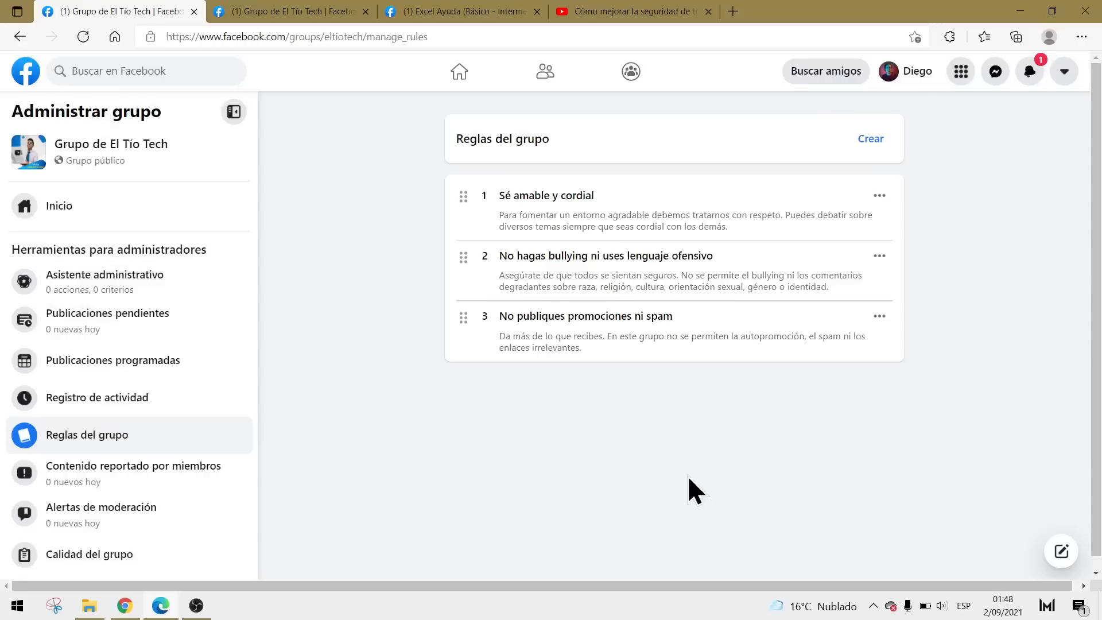
{"action": "left_click", "coordinate": [871, 139]}
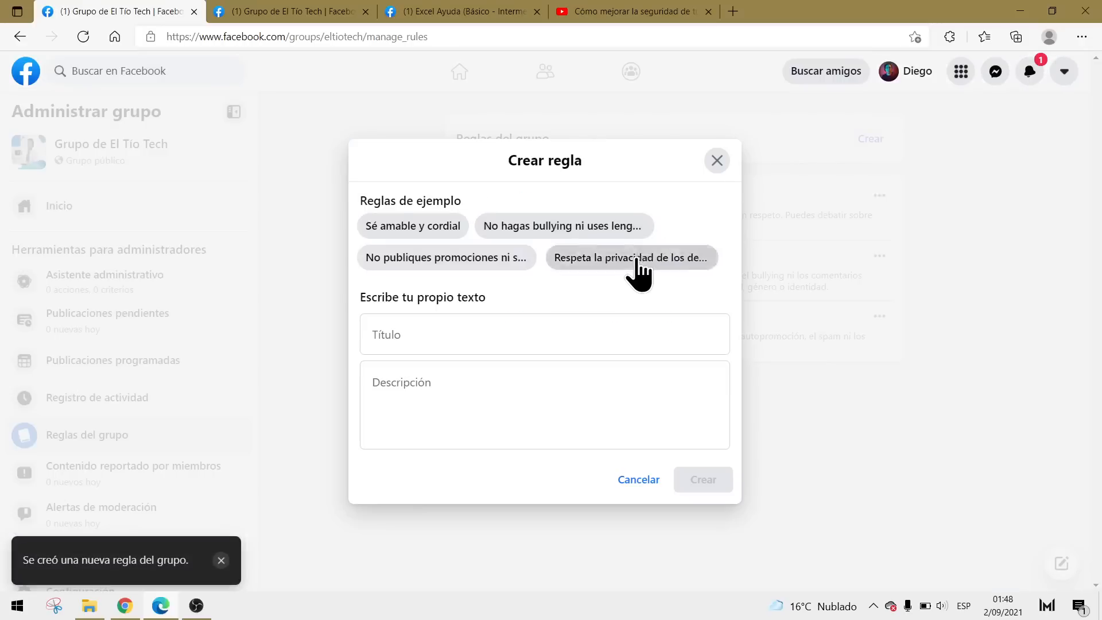
{"action": "left_click", "coordinate": [632, 261]}
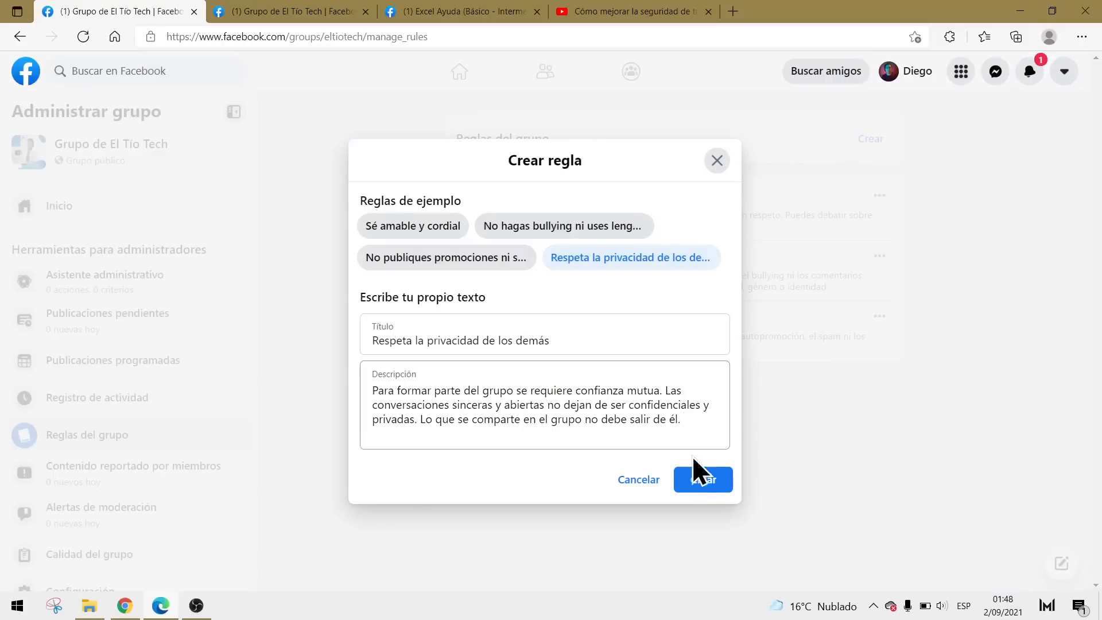
{"action": "left_click", "coordinate": [700, 488]}
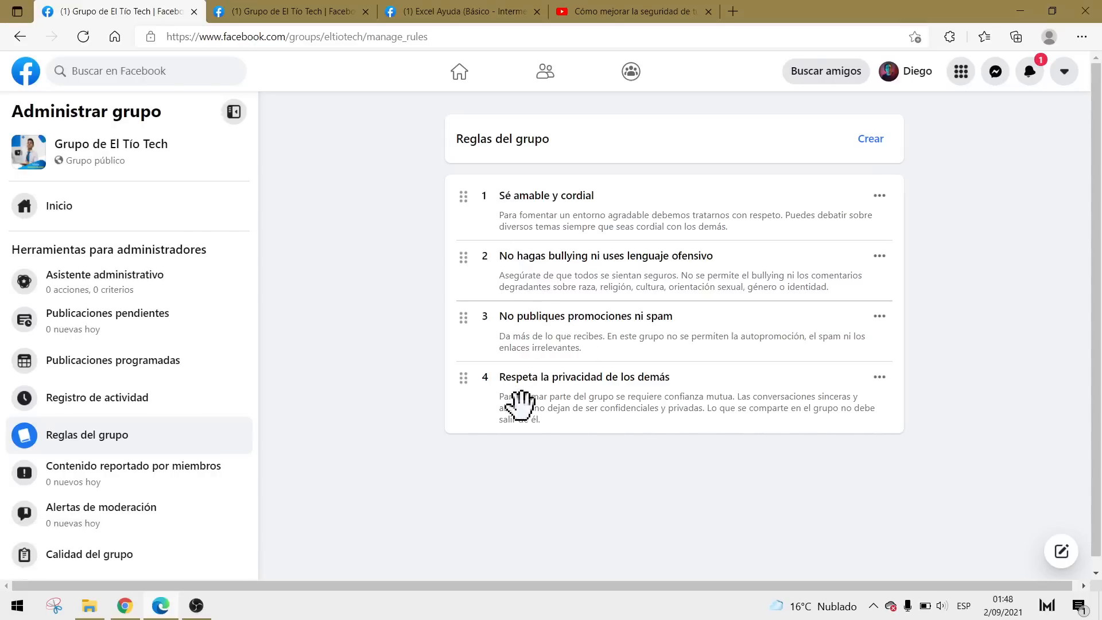
{"action": "mouse_move", "coordinate": [467, 413]}
{"action": "left_mouse_down"}
{"action": "mouse_move", "coordinate": [504, 321]}
{"action": "mouse_move", "coordinate": [480, 283]}
{"action": "mouse_move", "coordinate": [470, 401]}
{"action": "left_mouse_up"}
- Start a custom group rule titled "Suscríbete al canal para ingresar" and begin its description with "Entra a"
{"action": "left_click", "coordinate": [861, 144]}
{"action": "left_click", "coordinate": [398, 336]}
{"action": "type", "text": "S"}
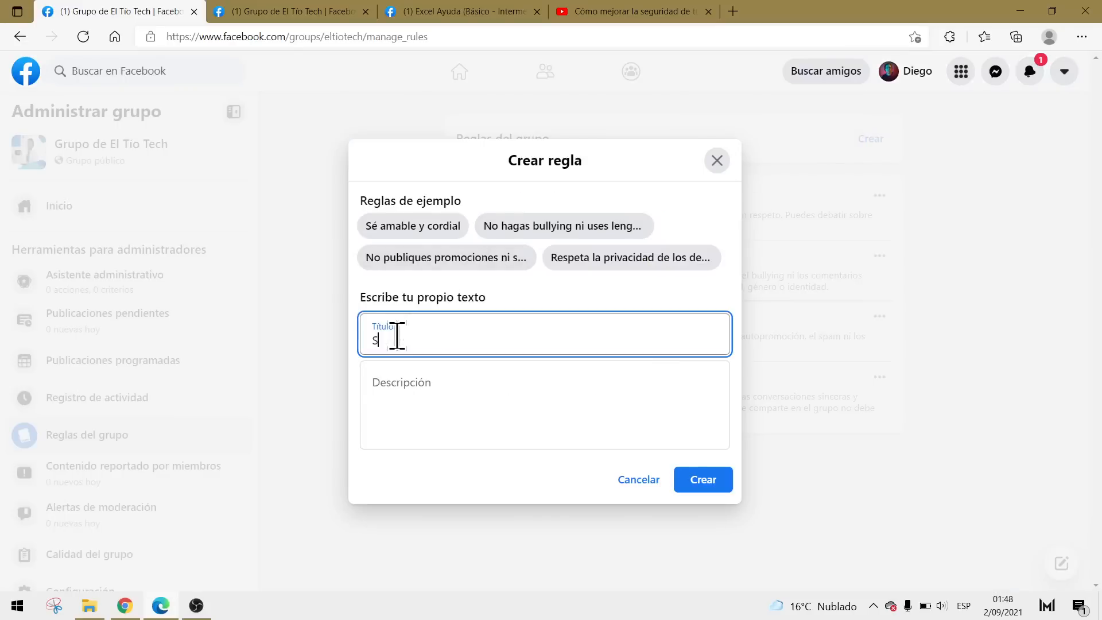
{"action": "type", "text": "uscríbete al canal para ingresar"}
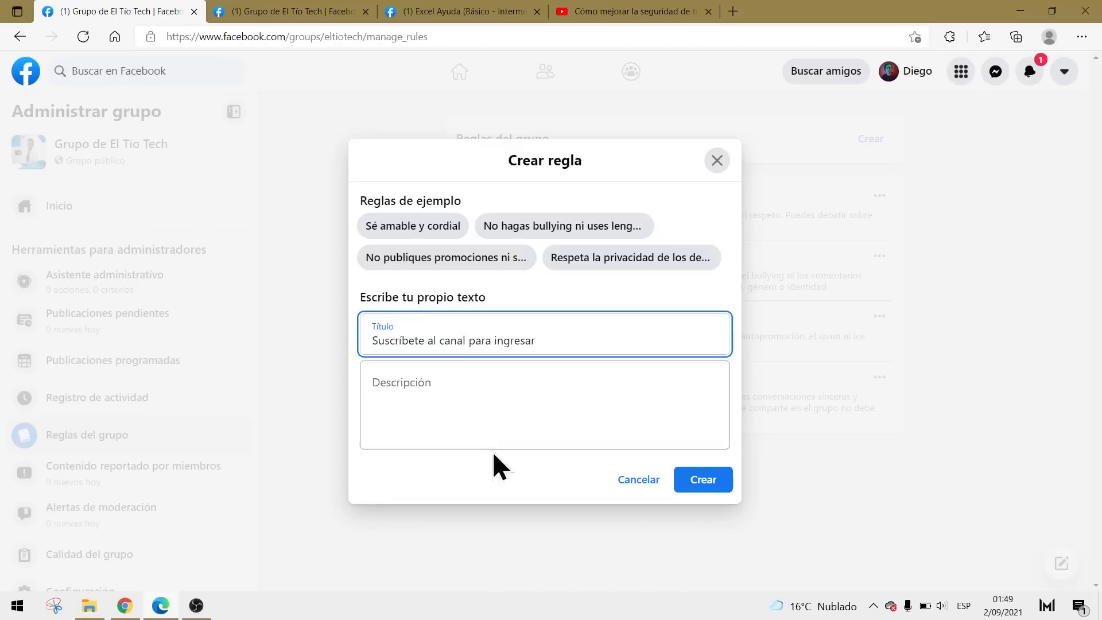
{"action": "left_click", "coordinate": [487, 431]}
{"action": "type", "text": "Entra a"}
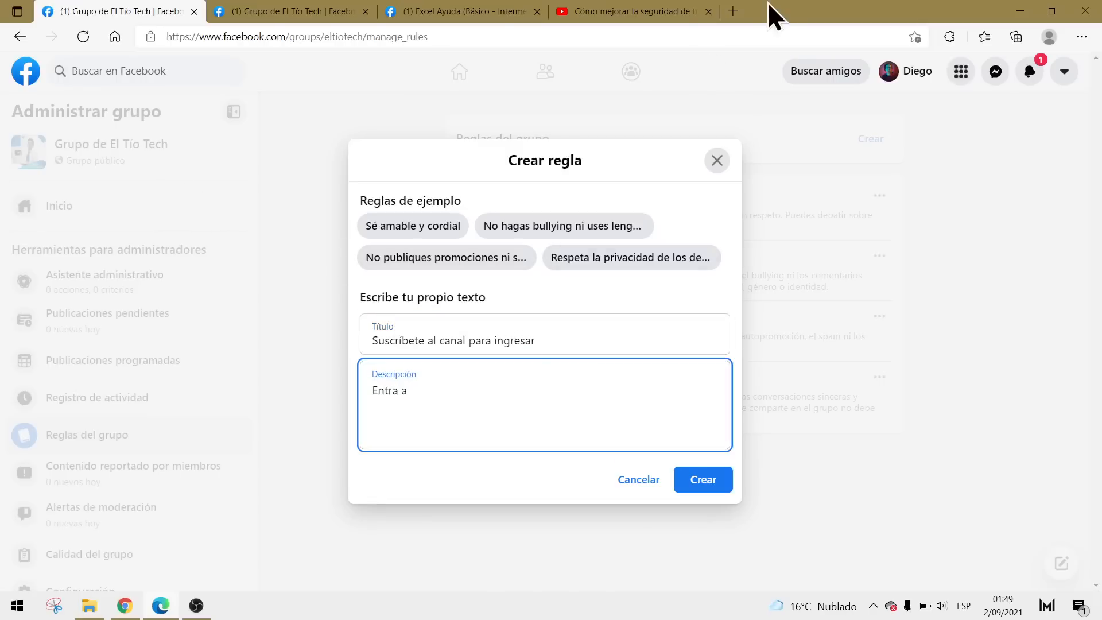
- Switch to the YouTube video page, open the El Tío Tech channel and copy its web address
{"action": "left_click", "coordinate": [661, 12]}
{"action": "left_click", "coordinate": [102, 565]}
{"action": "scroll", "coordinate": [102, 565], "scroll_direction": "down", "scroll_amount": 3}
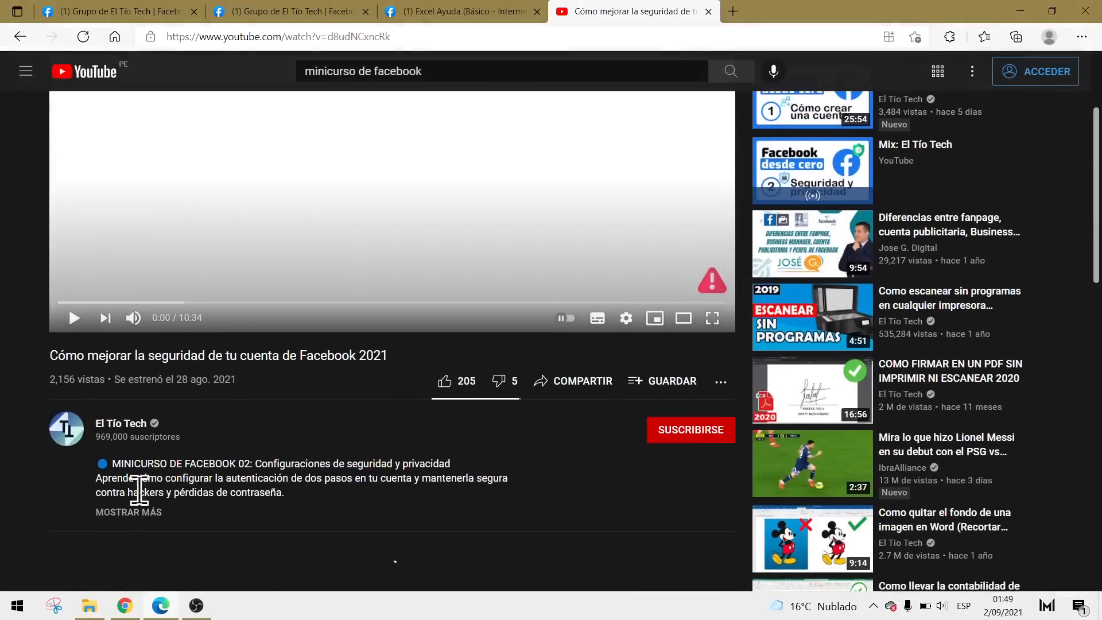
{"action": "left_click", "coordinate": [138, 428]}
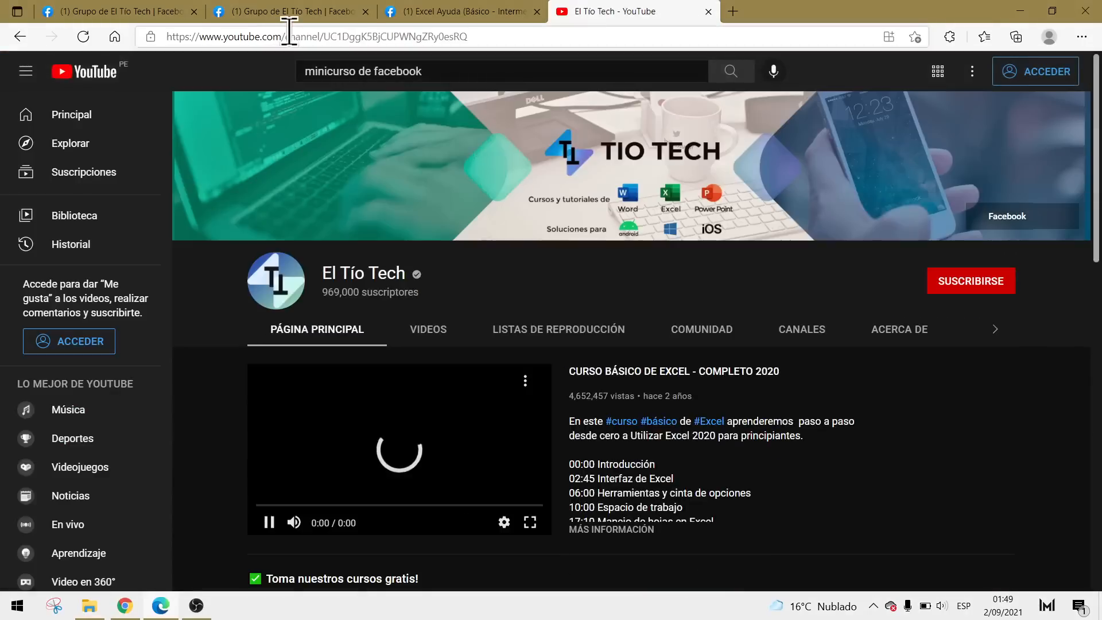
{"action": "left_click", "coordinate": [292, 33]}
{"action": "key", "text": "ctrl+c"}
- Close the YouTube page, paste the channel link after "Entra a" in the rule's description and create the rule
{"action": "left_click", "coordinate": [67, 6]}
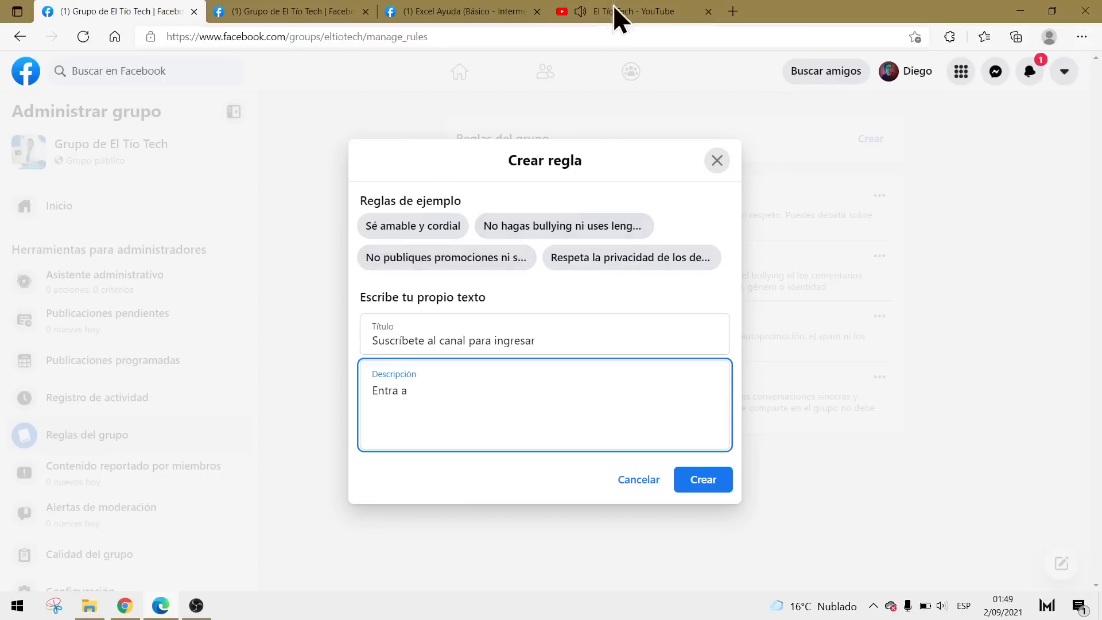
{"action": "left_click", "coordinate": [708, 11]}
{"action": "key", "text": "ctrl+v"}
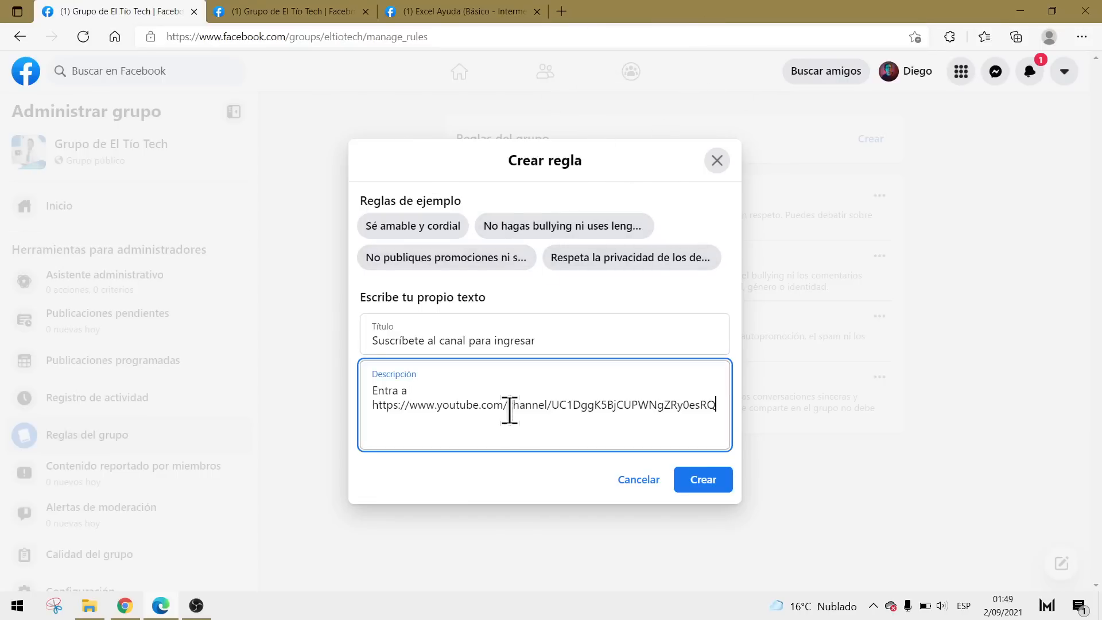
{"action": "left_click", "coordinate": [697, 486]}
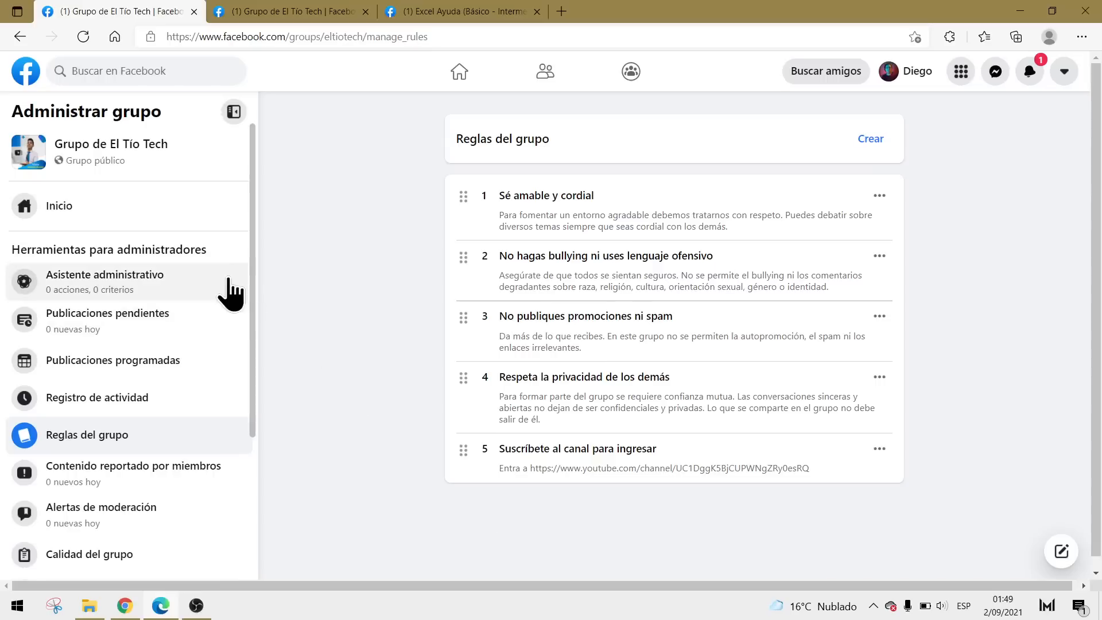
- Open the group's administrative assistant, go through its introduction and start configuring it
{"action": "left_click", "coordinate": [89, 281]}
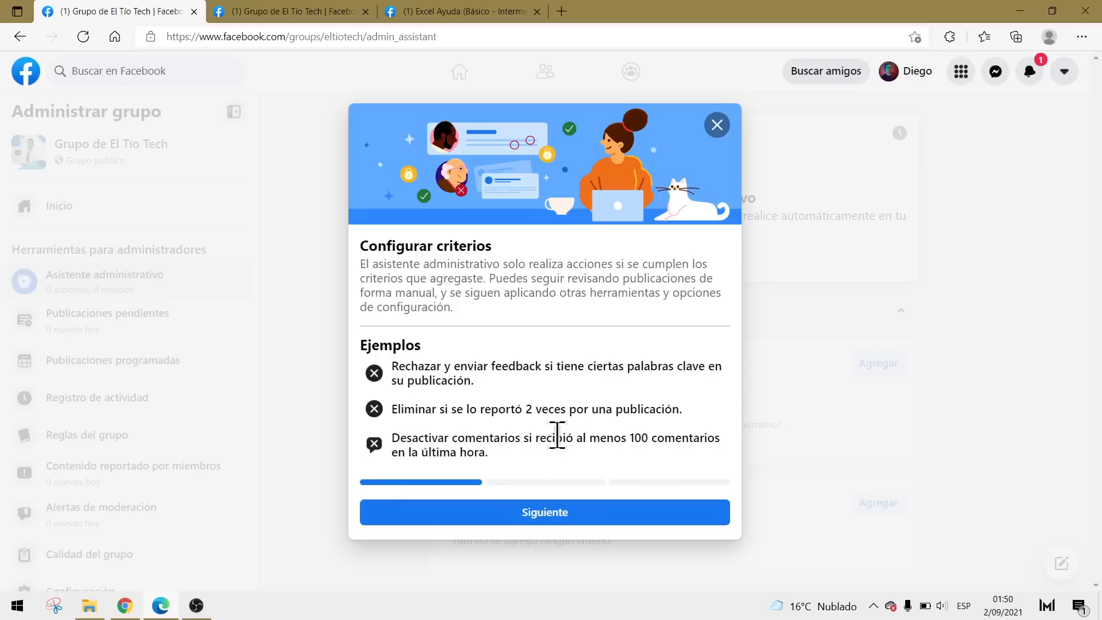
{"action": "left_click", "coordinate": [569, 507]}
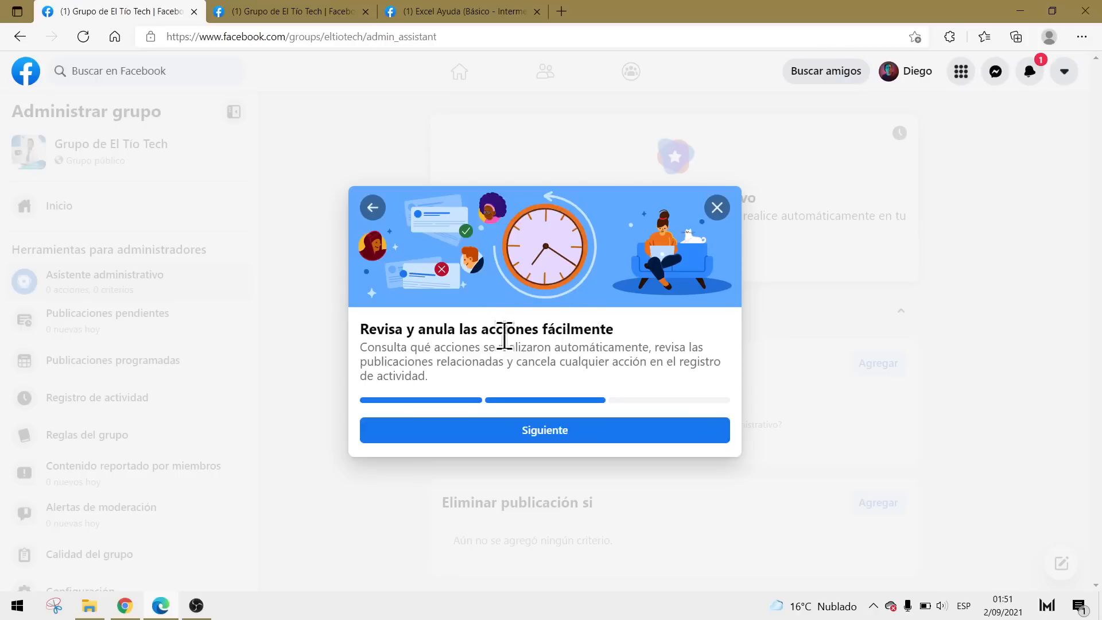
{"action": "left_click", "coordinate": [564, 442]}
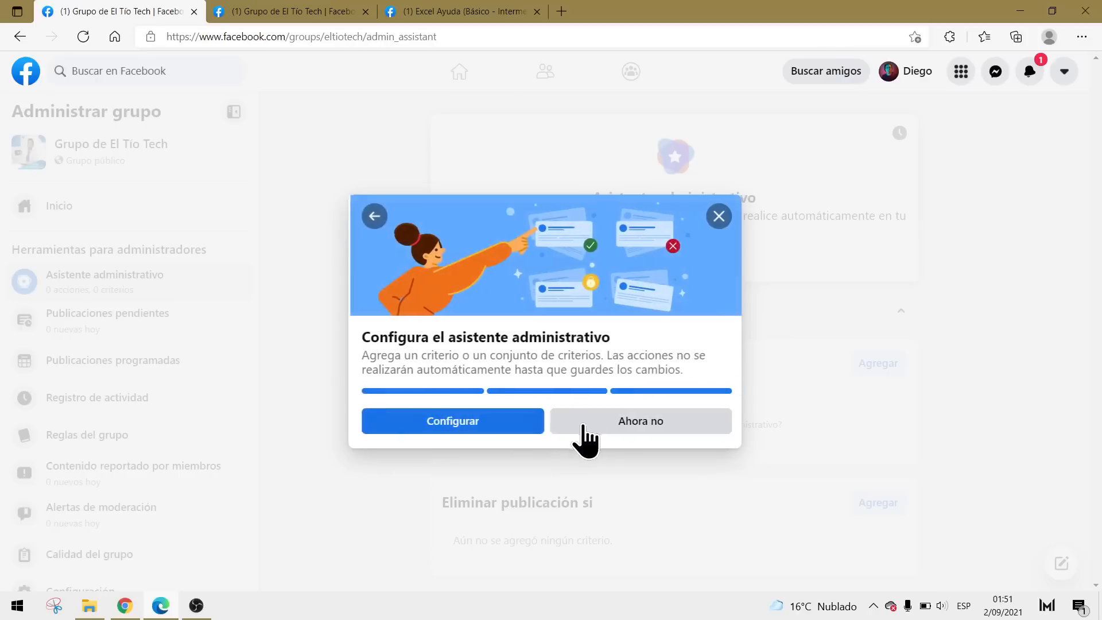
{"action": "left_click", "coordinate": [455, 421]}
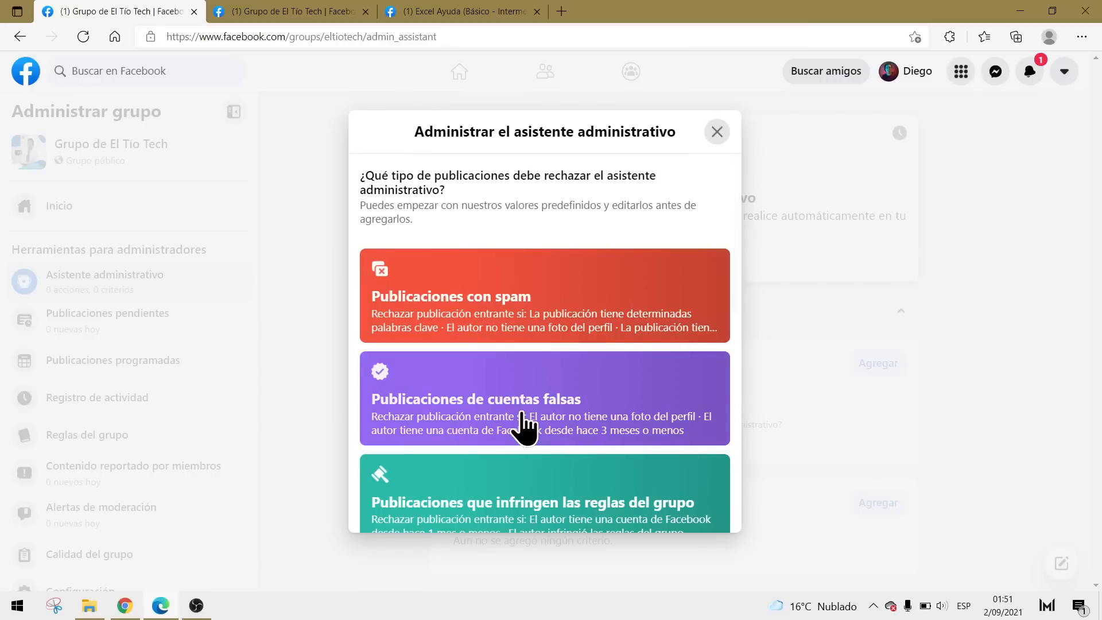
- Examine the assistant's preset types of posts to reject, from spam and fake accounts to multimedia content
{"action": "scroll", "coordinate": [524, 428], "scroll_direction": "down", "scroll_amount": 8}
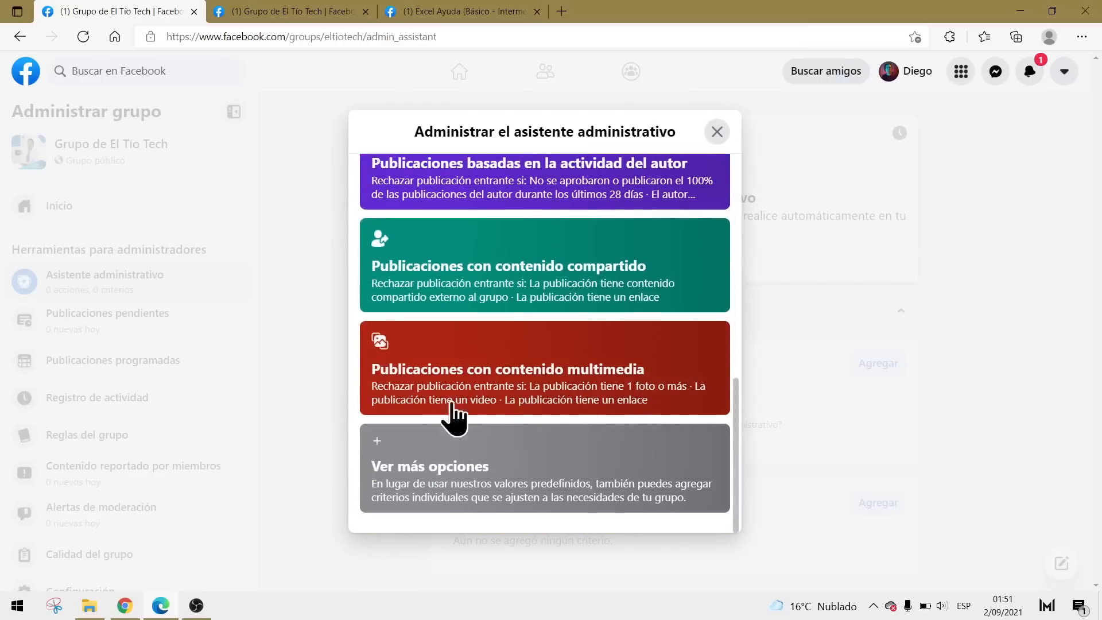
{"action": "scroll", "coordinate": [437, 456], "scroll_direction": "up", "scroll_amount": 4}
{"action": "scroll", "coordinate": [436, 456], "scroll_direction": "up", "scroll_amount": 5}
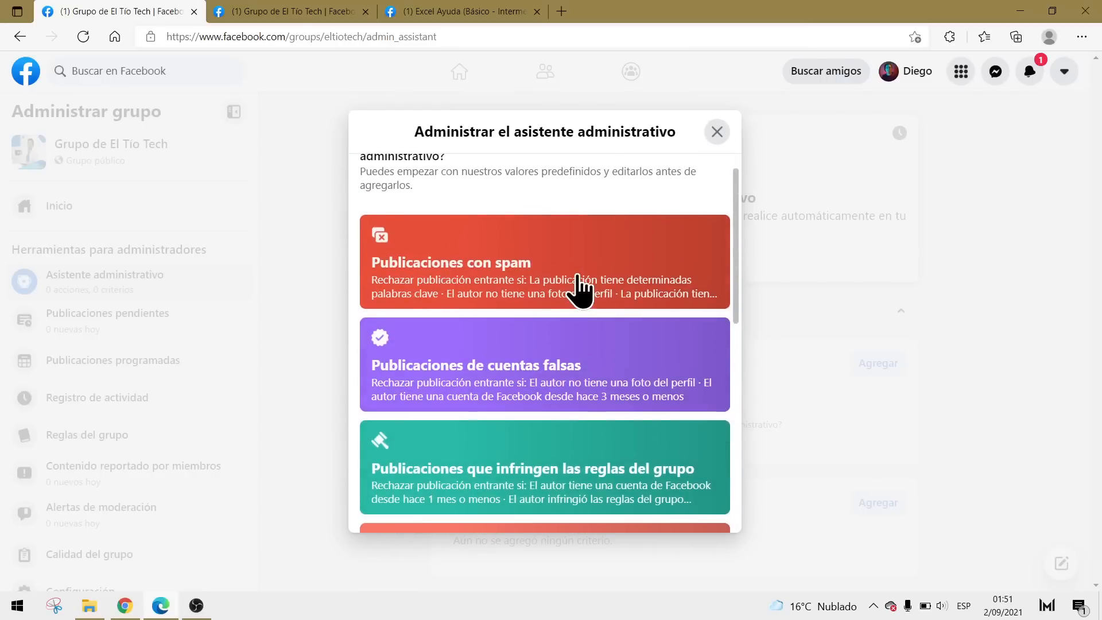
{"action": "scroll", "coordinate": [536, 253], "scroll_direction": "down", "scroll_amount": 3}
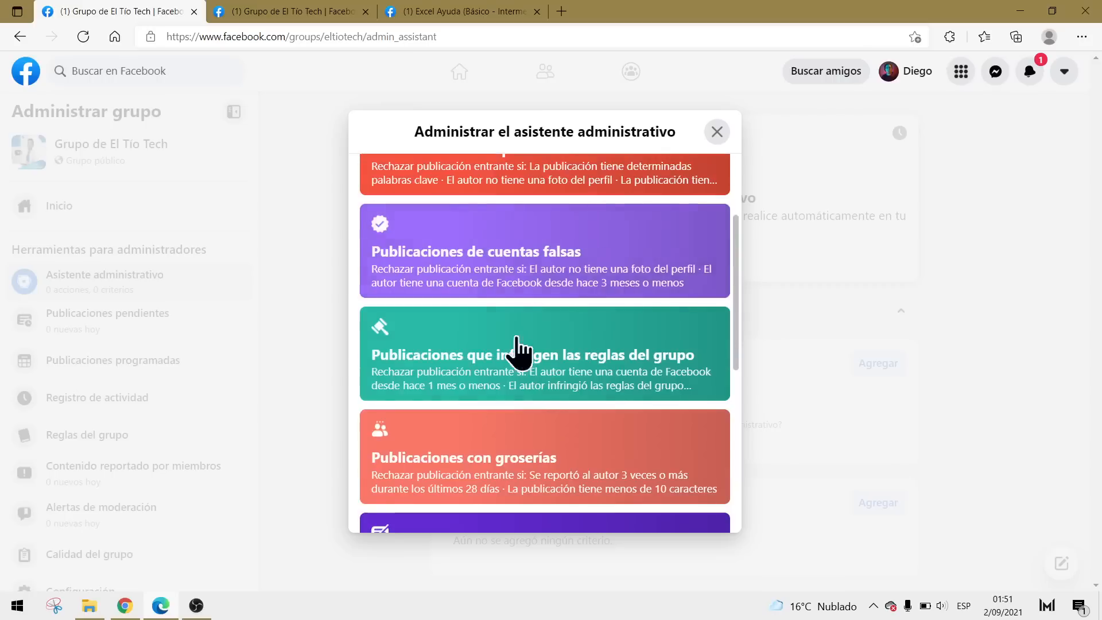
{"action": "scroll", "coordinate": [477, 419], "scroll_direction": "down", "scroll_amount": 1}
{"action": "scroll", "coordinate": [523, 450], "scroll_direction": "down", "scroll_amount": 4}
{"action": "scroll", "coordinate": [544, 377], "scroll_direction": "up", "scroll_amount": 4}
{"action": "scroll", "coordinate": [540, 381], "scroll_direction": "up", "scroll_amount": 5}
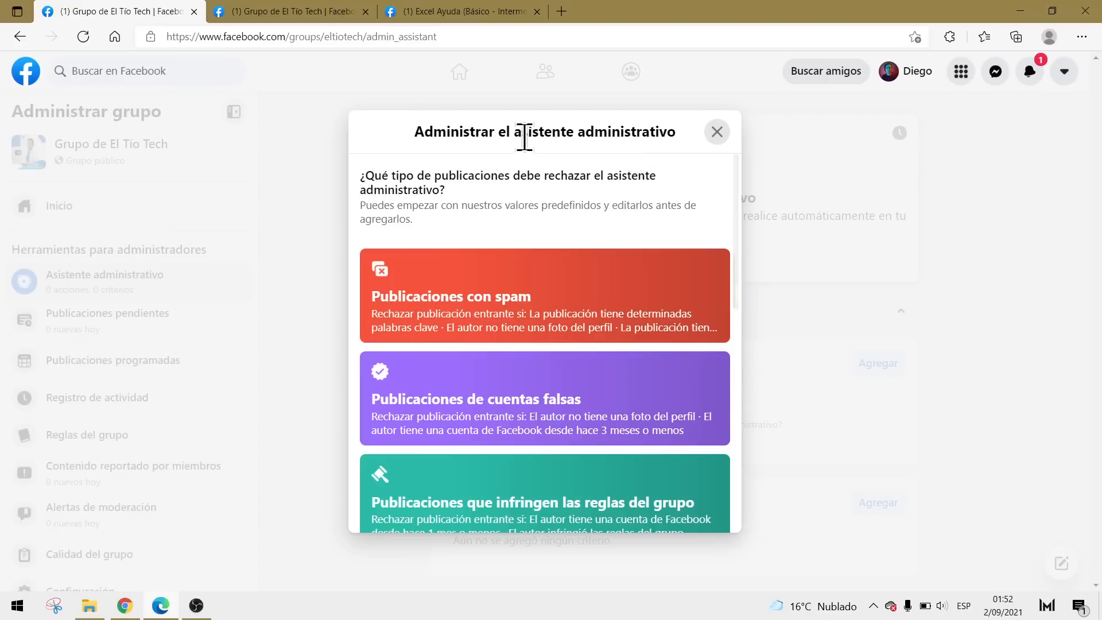
{"action": "left_click_drag", "start_coordinate": [514, 132], "coordinate": [578, 132]}
{"action": "scroll", "coordinate": [524, 314], "scroll_direction": "down", "scroll_amount": 2}
{"action": "scroll", "coordinate": [531, 337], "scroll_direction": "up", "scroll_amount": 2}
- Browse the posts and comments in the Excel Ayuda group as an example of moderated content
{"action": "left_click", "coordinate": [475, 17]}
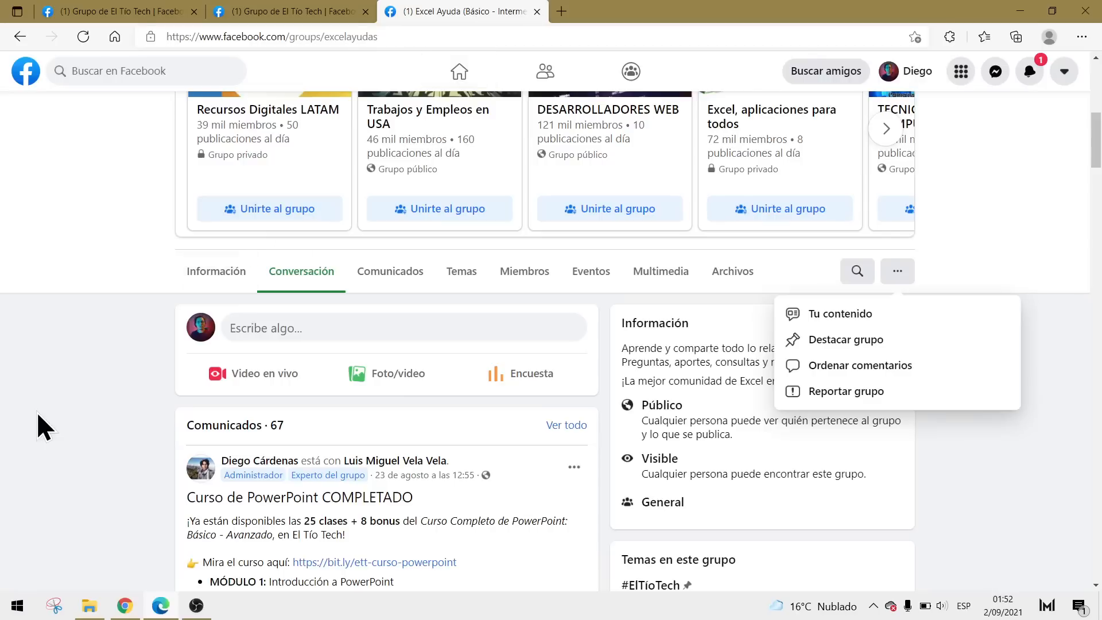
{"action": "scroll", "coordinate": [38, 412], "scroll_direction": "up", "scroll_amount": 8}
{"action": "scroll", "coordinate": [23, 298], "scroll_direction": "down", "scroll_amount": 15}
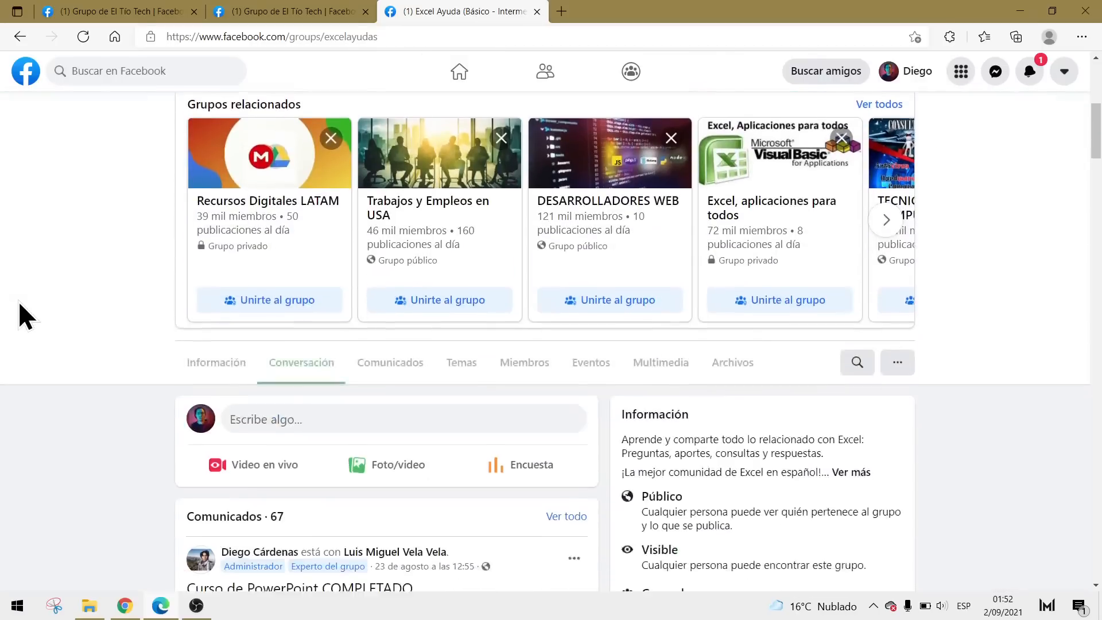
{"action": "scroll", "coordinate": [34, 288], "scroll_direction": "down", "scroll_amount": 12}
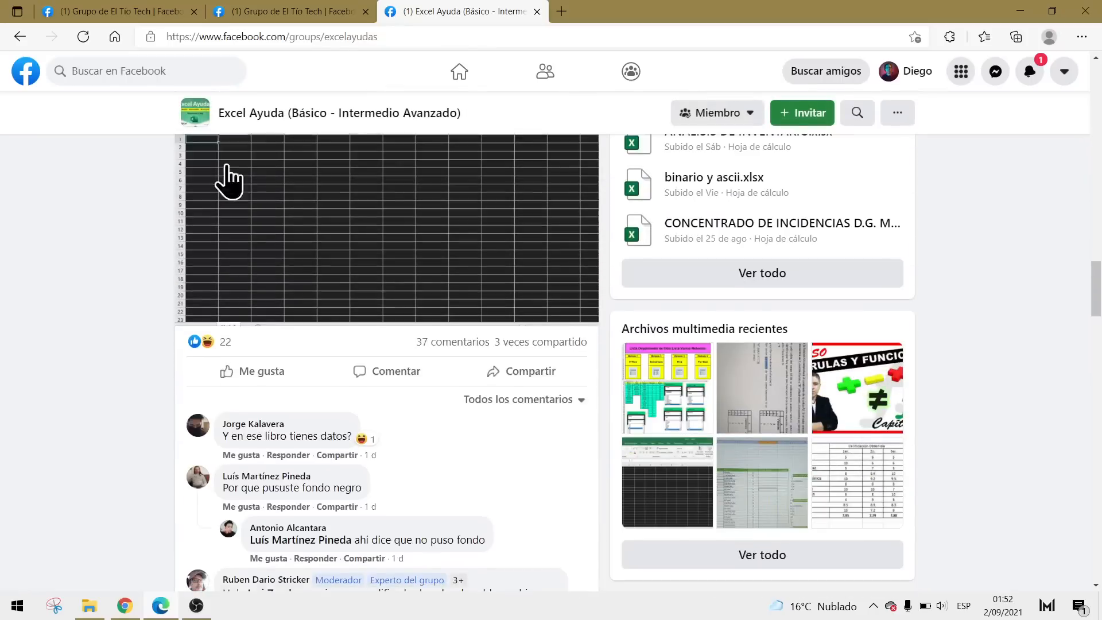
{"action": "scroll", "coordinate": [152, 290], "scroll_direction": "down", "scroll_amount": 3}
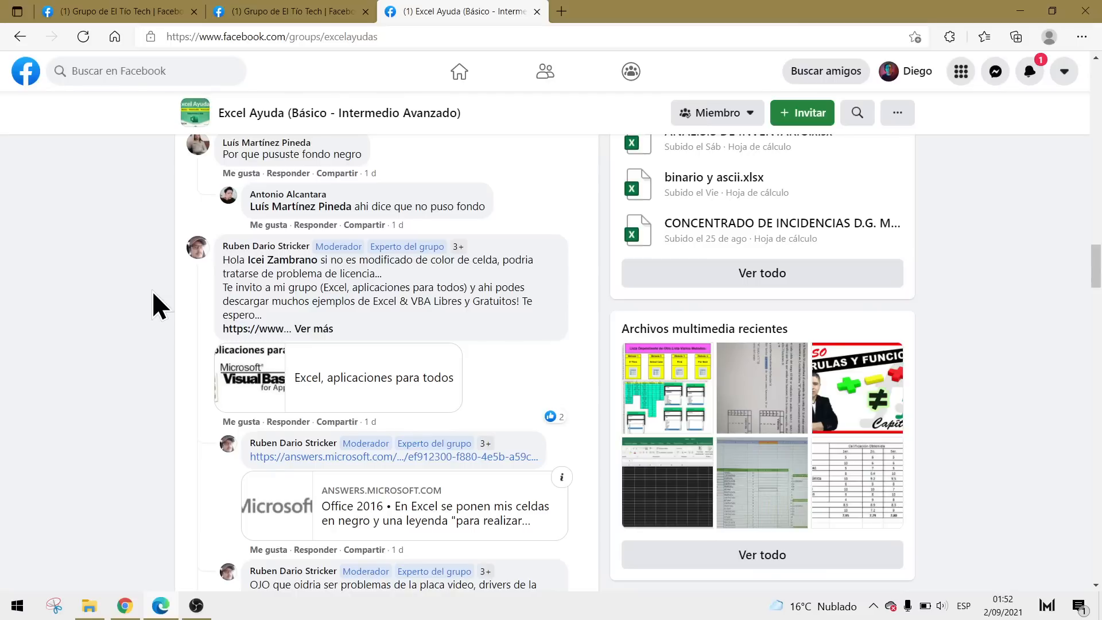
- Return to the administrative assistant of Grupo de El Tío Tech and open the preset for rejecting spam posts
{"action": "left_click", "coordinate": [124, 11]}
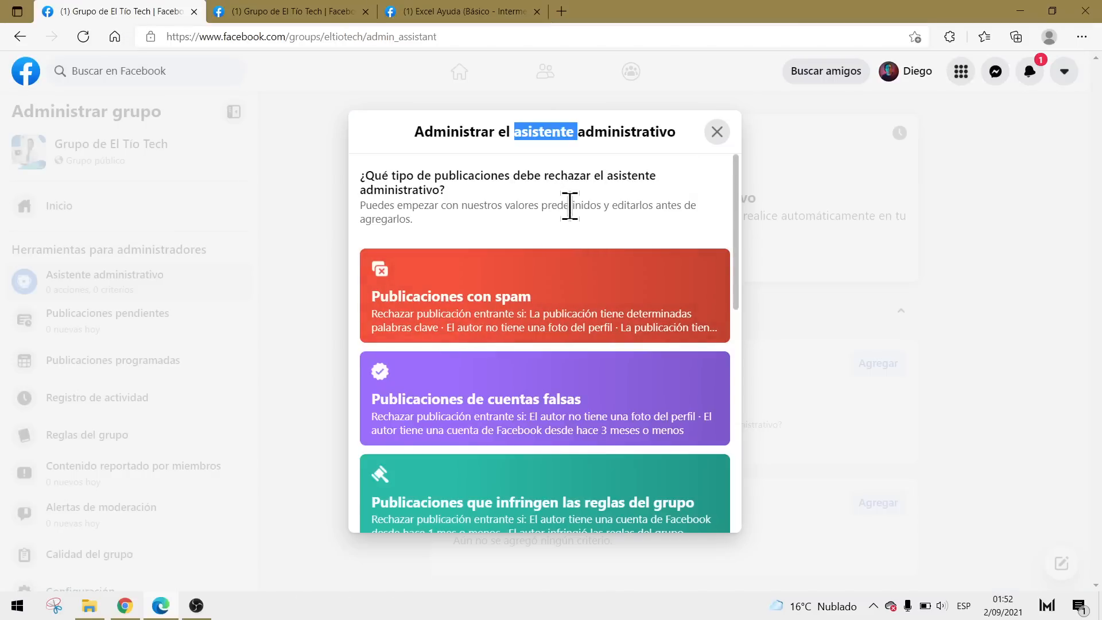
{"action": "scroll", "coordinate": [488, 235], "scroll_direction": "down", "scroll_amount": 3}
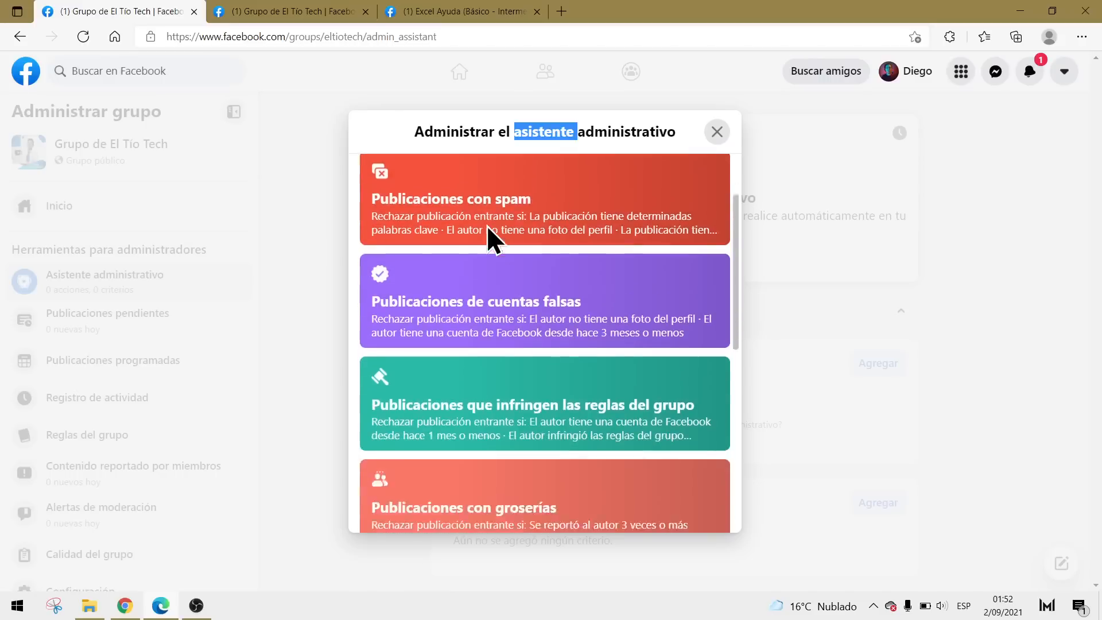
{"action": "scroll", "coordinate": [552, 293], "scroll_direction": "down", "scroll_amount": 2}
{"action": "scroll", "coordinate": [554, 442], "scroll_direction": "up", "scroll_amount": 5}
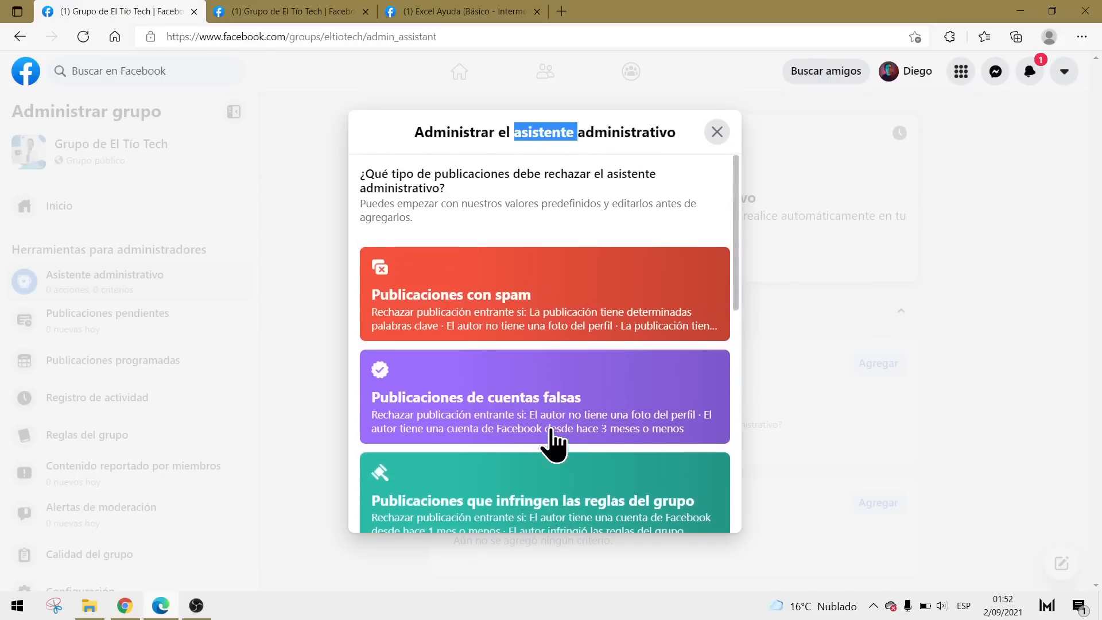
{"action": "left_click", "coordinate": [542, 299]}
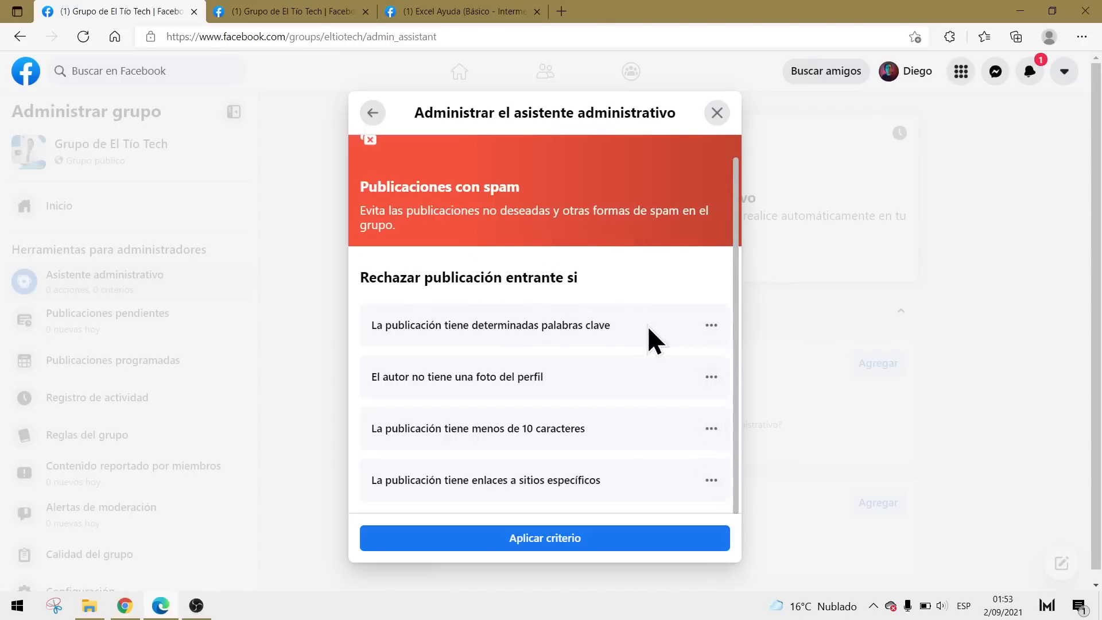
- Examine the spam preset's keyword criterion and its keyword entry form, leaving it without adding any words
{"action": "left_click", "coordinate": [711, 325]}
{"action": "left_click", "coordinate": [669, 350]}
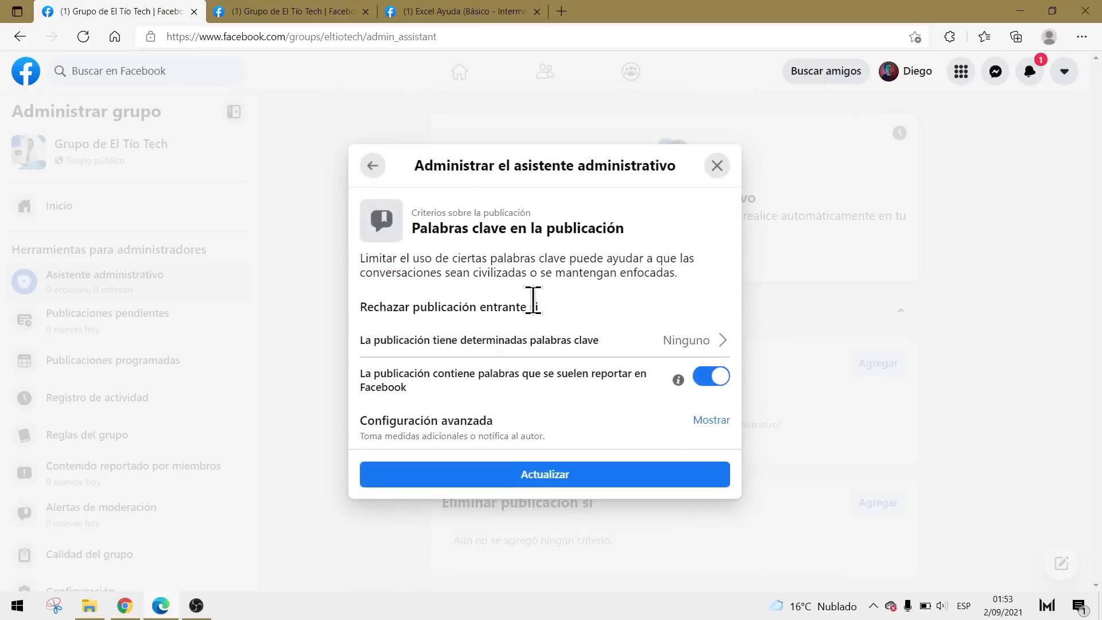
{"action": "left_click", "coordinate": [526, 342]}
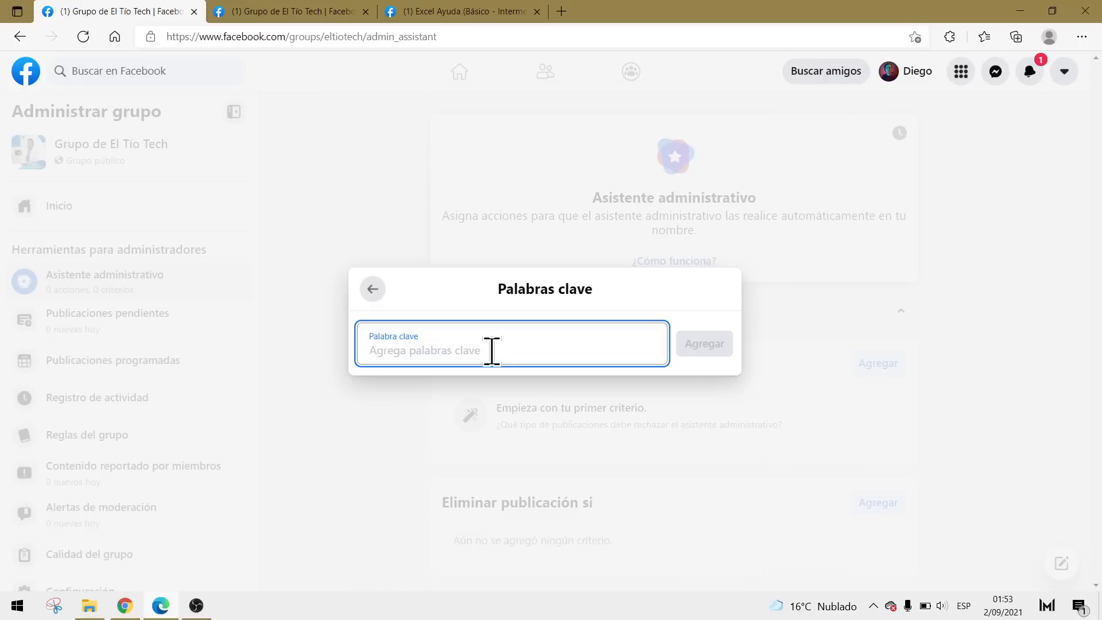
{"action": "left_click", "coordinate": [370, 289]}
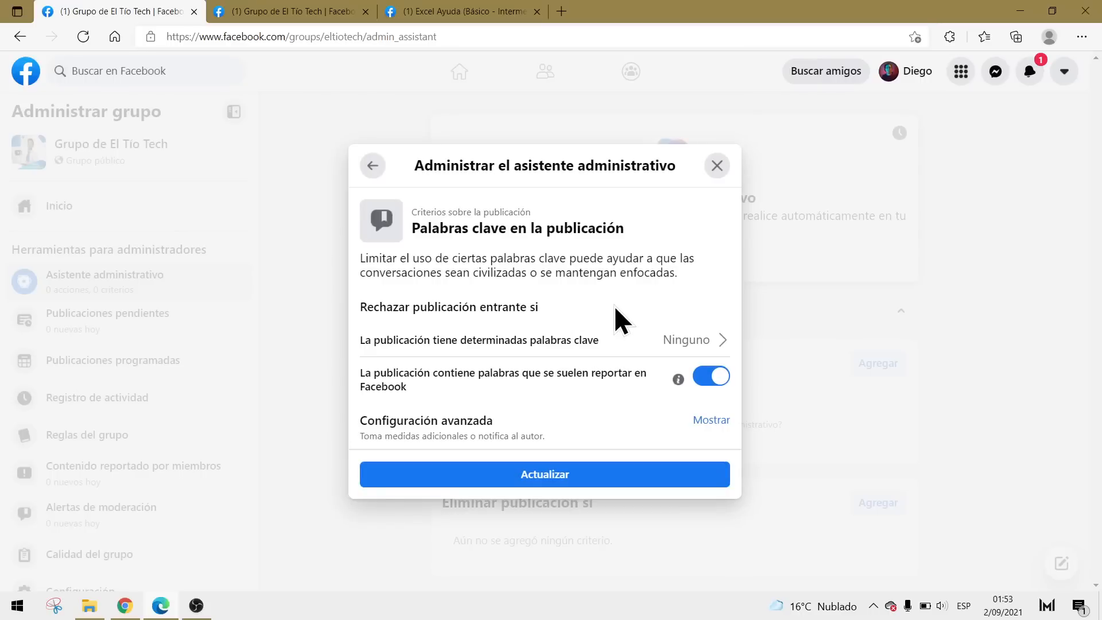
{"action": "left_click", "coordinate": [373, 165]}
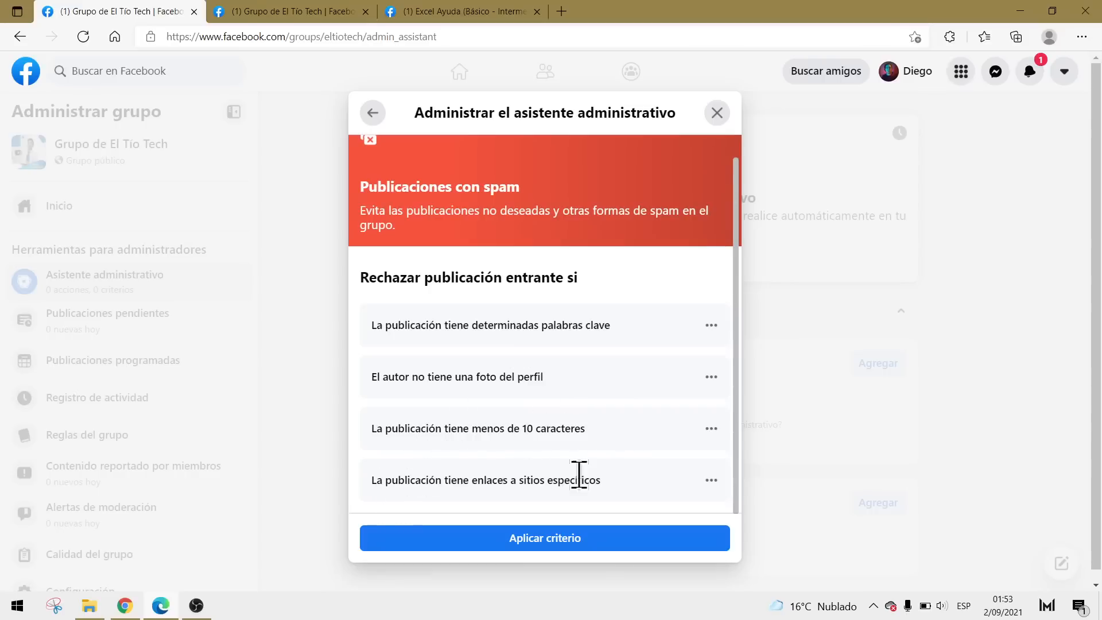
- Examine the spam preset's criterion for links to specific sites and its link entry form, without adding any site
{"action": "left_click", "coordinate": [711, 481]}
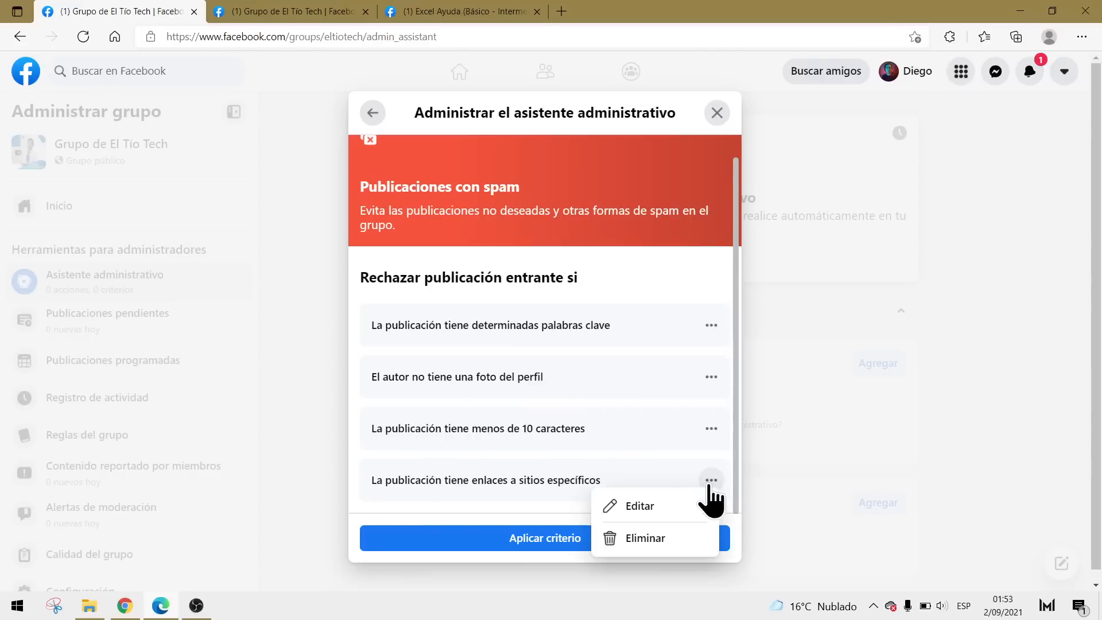
{"action": "left_click", "coordinate": [664, 513]}
{"action": "left_click", "coordinate": [644, 366]}
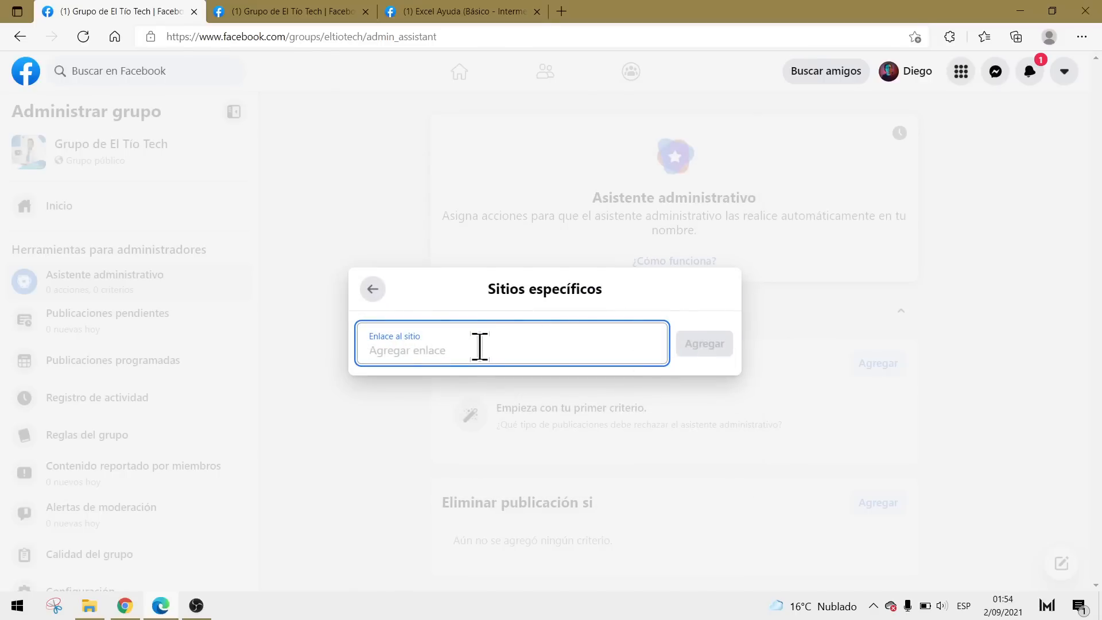
{"action": "left_click", "coordinate": [373, 289]}
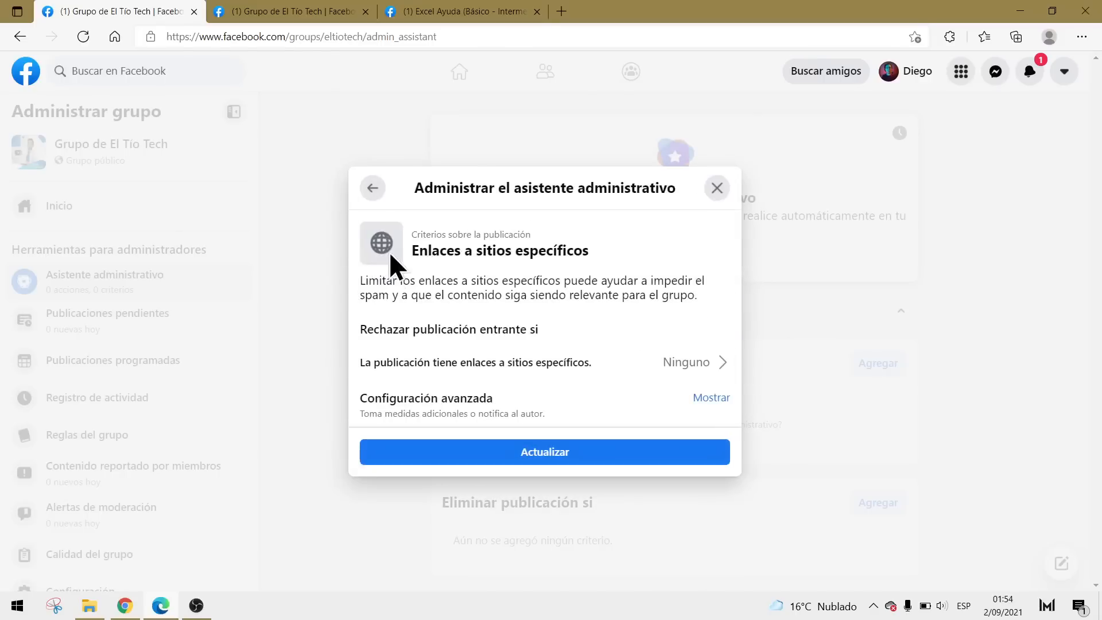
{"action": "left_click", "coordinate": [374, 188]}
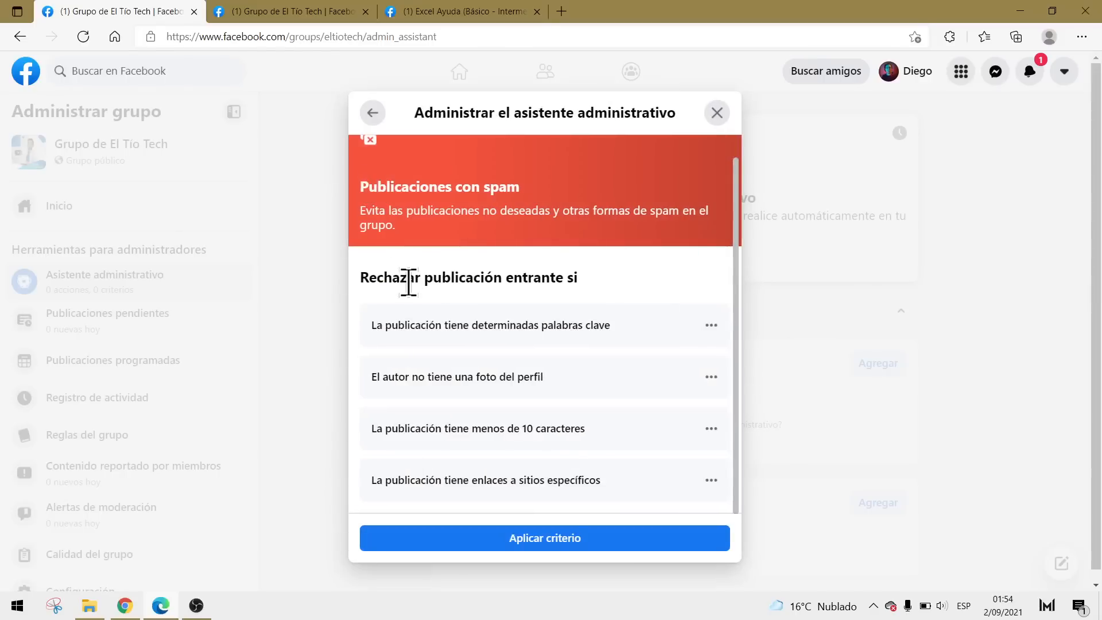
- Leave the spam preset, review the criteria for posts from fake accounts and go back to the list of presets
{"action": "left_click", "coordinate": [373, 112]}
{"action": "scroll", "coordinate": [544, 379], "scroll_direction": "down", "scroll_amount": 3}
{"action": "left_click", "coordinate": [459, 248]}
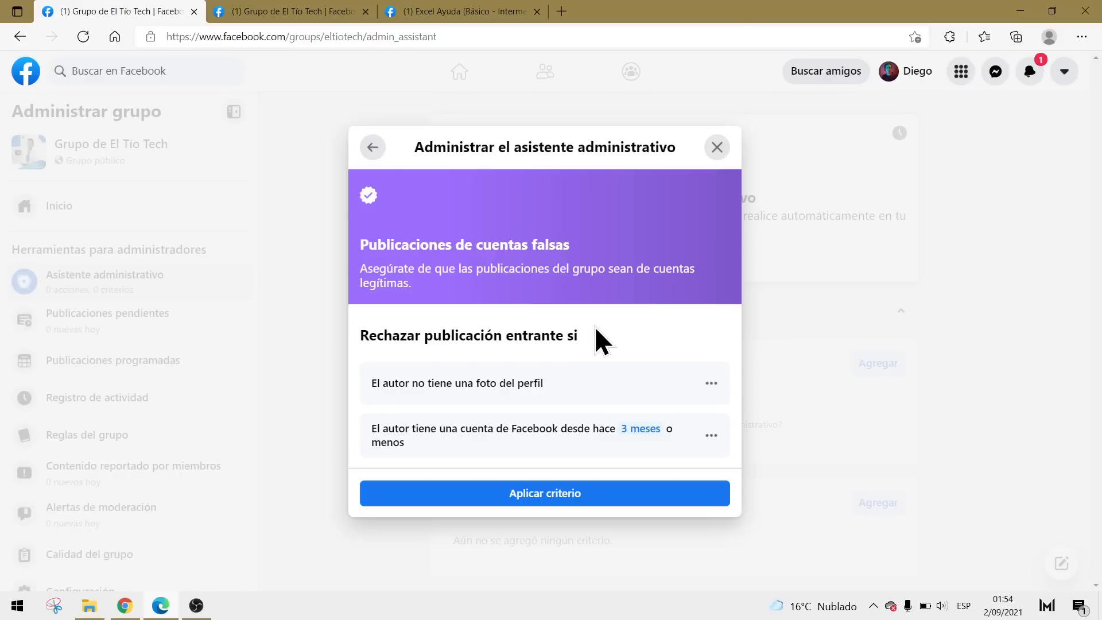
{"action": "left_click", "coordinate": [374, 148]}
{"action": "scroll", "coordinate": [554, 385], "scroll_direction": "up", "scroll_amount": 4}
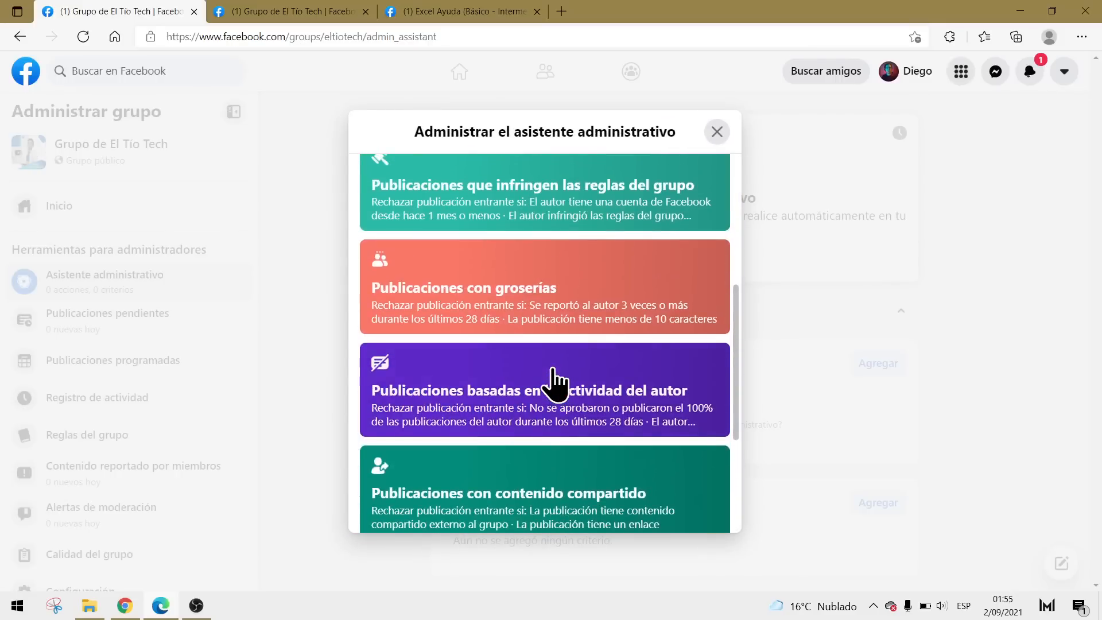
{"action": "scroll", "coordinate": [553, 385], "scroll_direction": "up", "scroll_amount": 5}
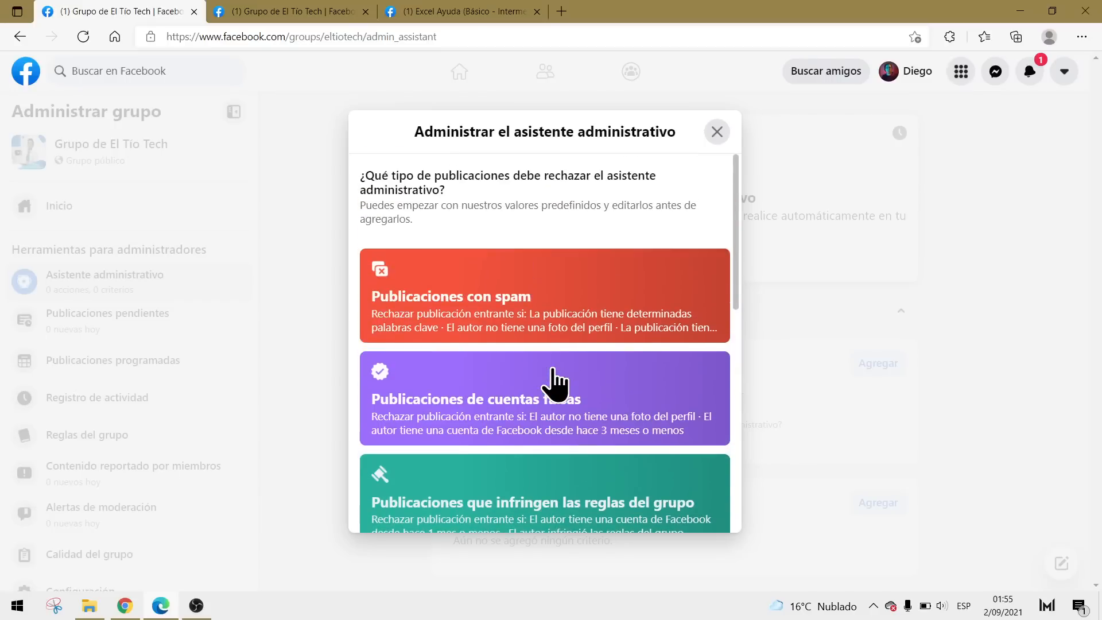
- Close the administrative assistant setup without applying a criterion and open the group's home page
{"action": "left_click", "coordinate": [716, 132]}
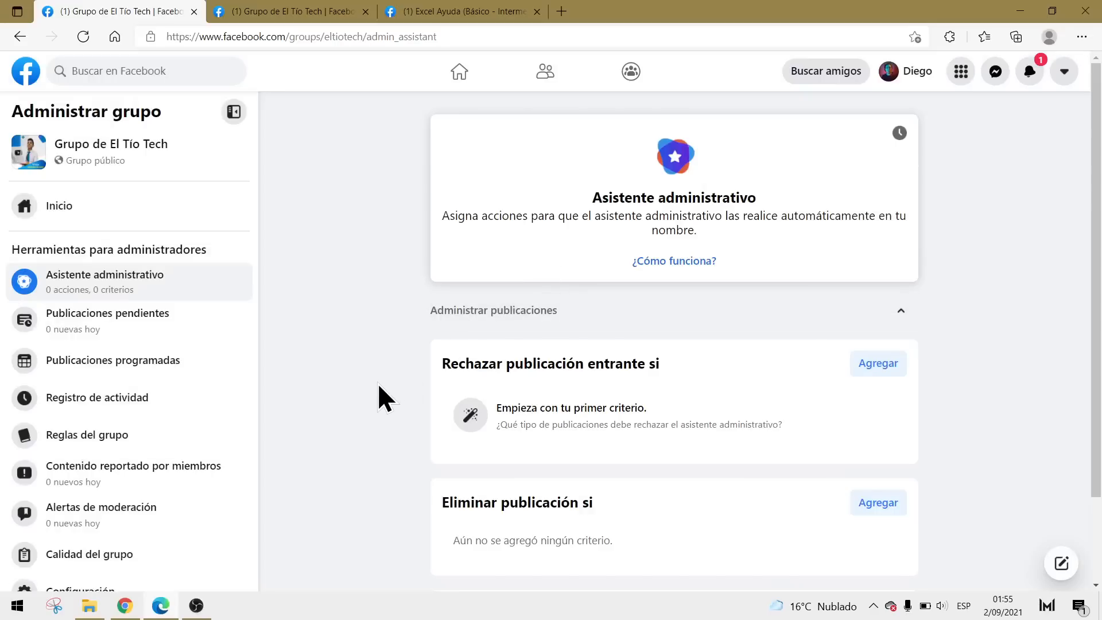
{"action": "left_click", "coordinate": [65, 208]}
{"action": "scroll", "coordinate": [295, 358], "scroll_direction": "up", "scroll_amount": 3}
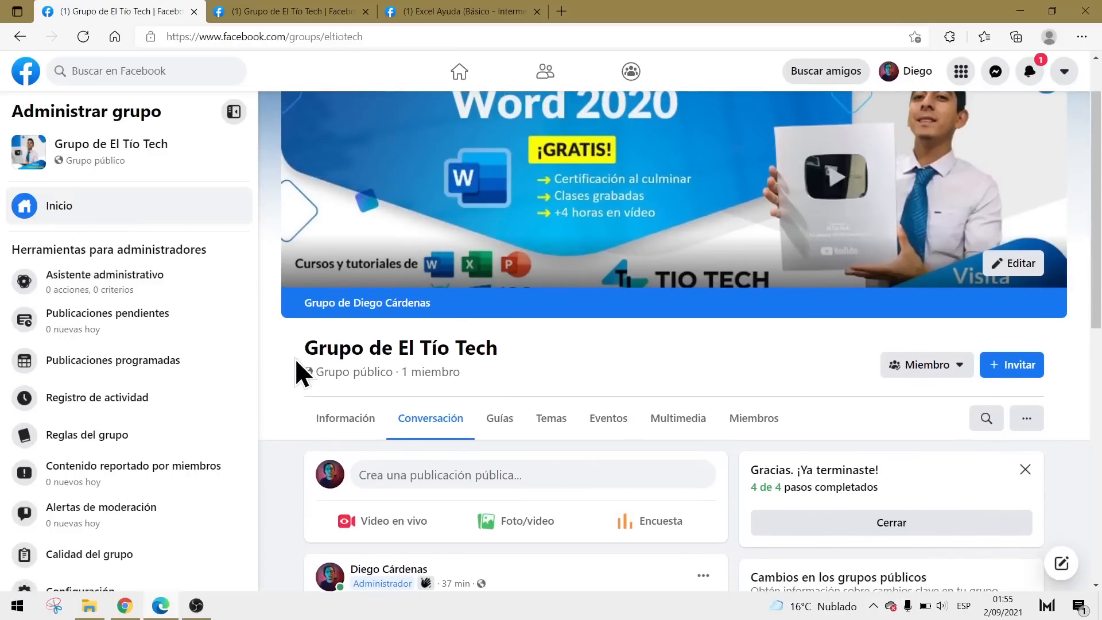
{"action": "scroll", "coordinate": [295, 358], "scroll_direction": "up", "scroll_amount": 1}
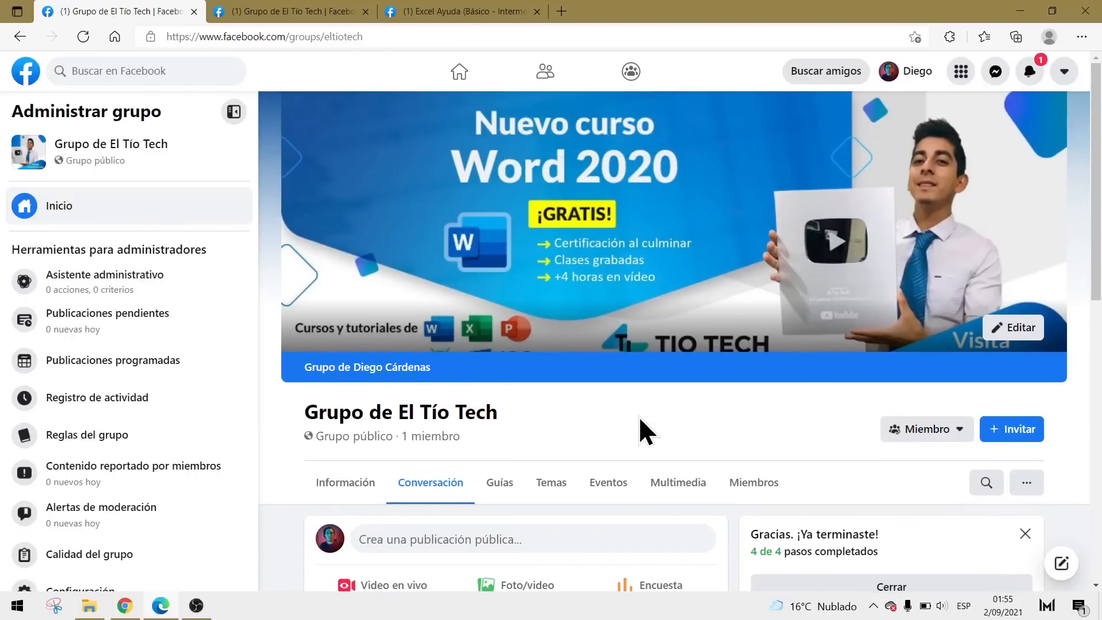
- Look again at the comments in the Excel Ayuda group and return to the home page of Grupo de El Tío Tech
{"action": "left_click", "coordinate": [481, 4]}
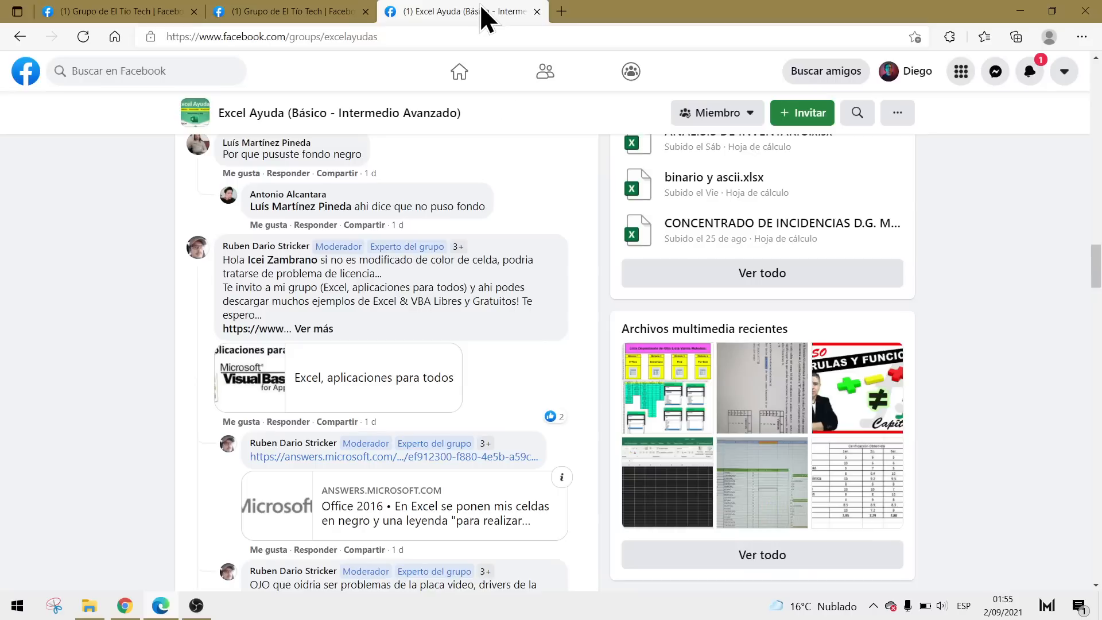
{"action": "scroll", "coordinate": [551, 390], "scroll_direction": "up", "scroll_amount": 1}
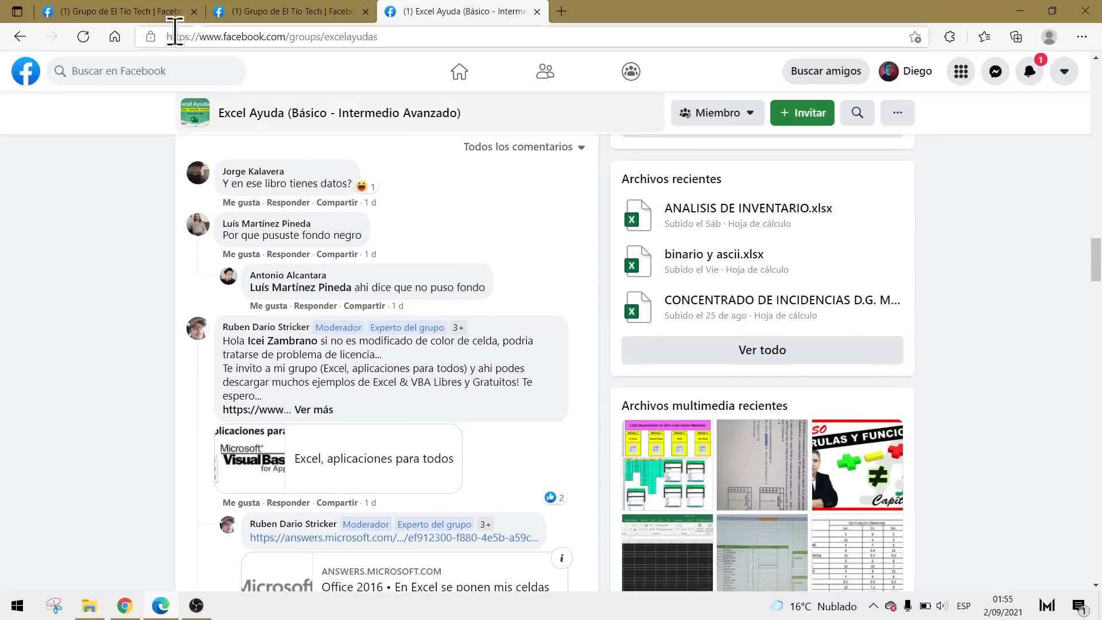
{"action": "left_click", "coordinate": [136, 6]}
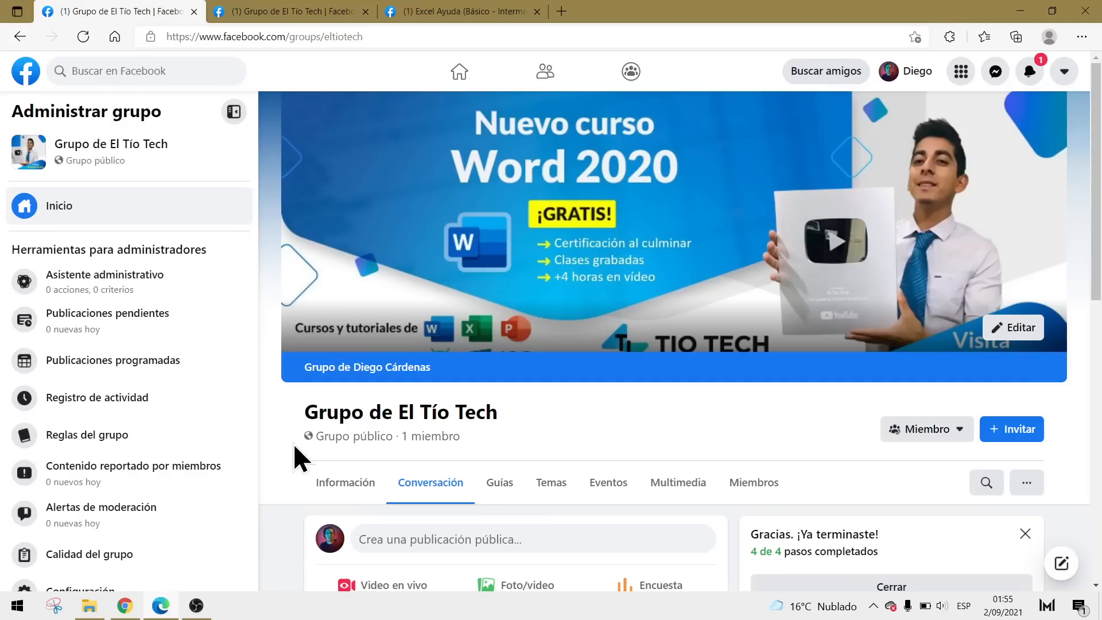